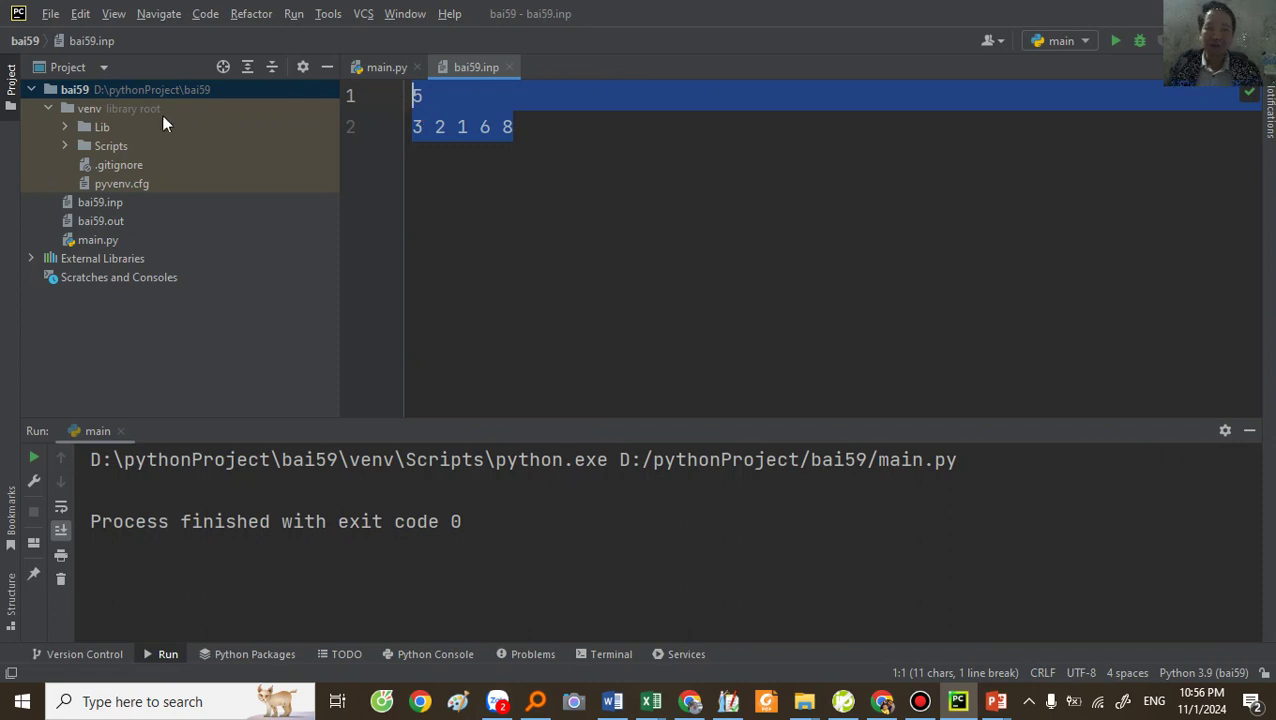
Open bai59.out from the project files to check the program's output
left_click(97, 220)
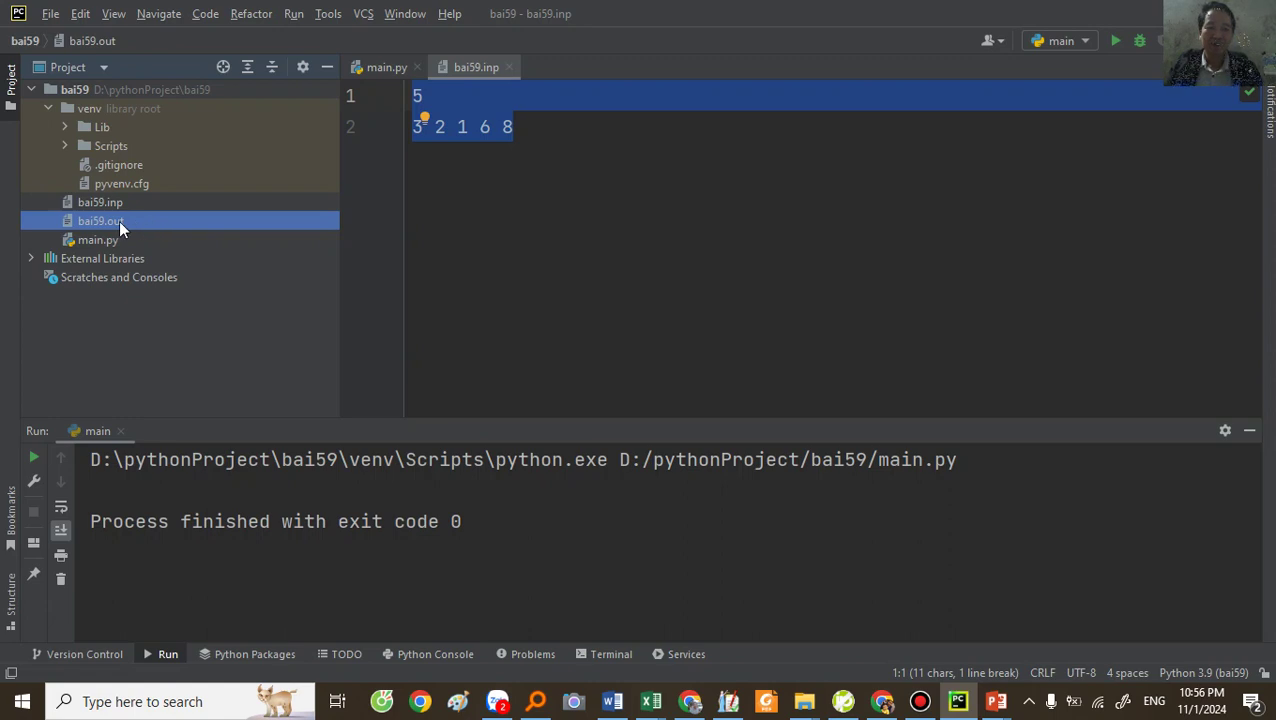
double_click(119, 220)
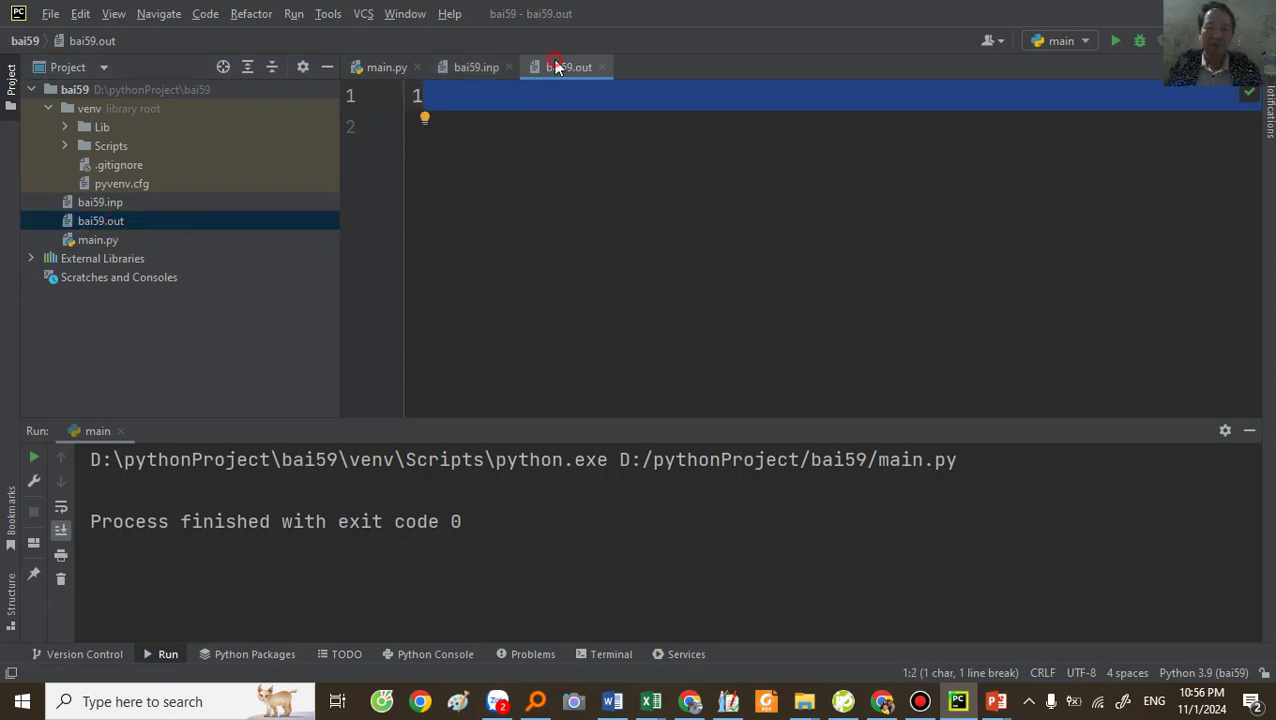
key("BackSpace")
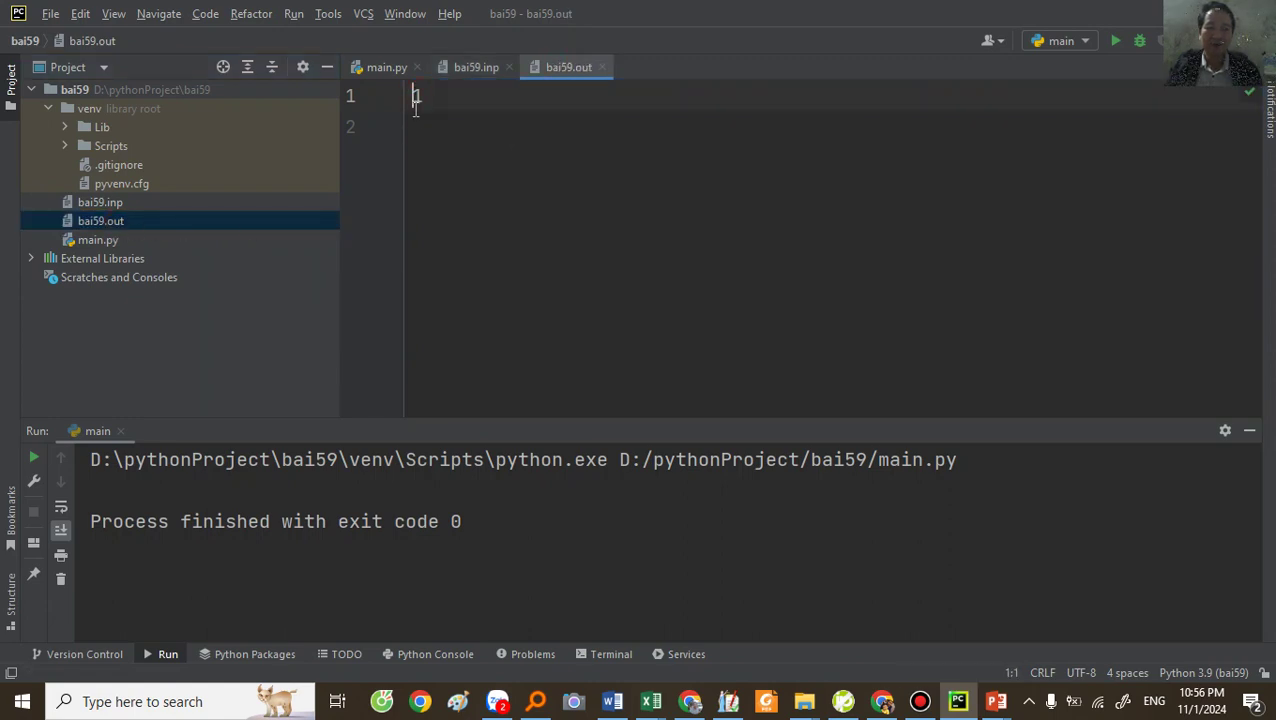
Change the third list number in bai59.inp to 10 and run main
left_click(467, 67)
left_click(449, 125)
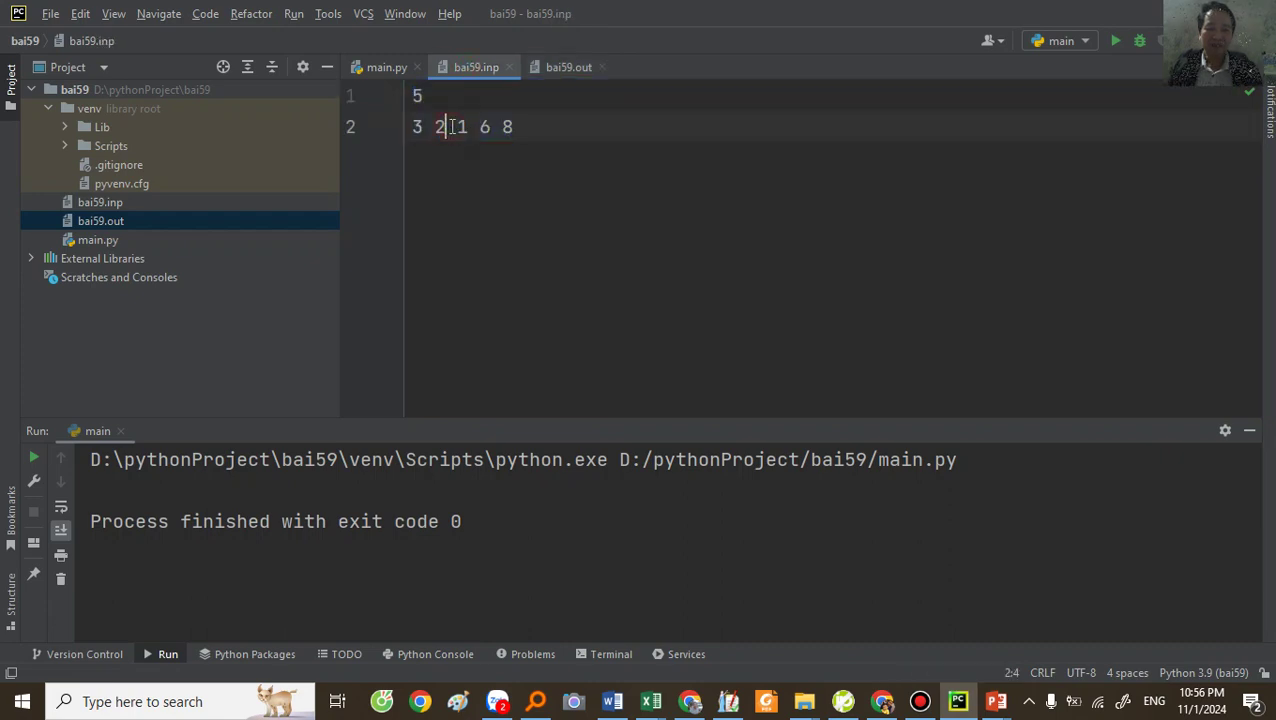
left_click(468, 128)
type("0")
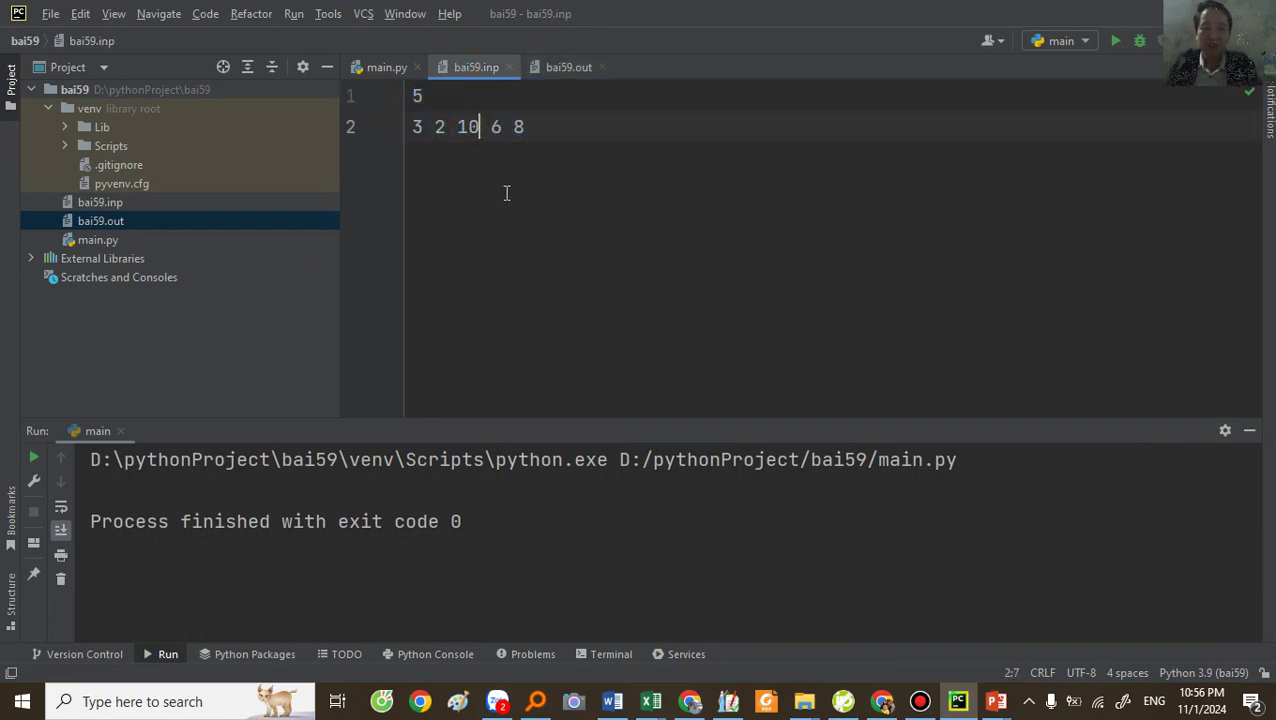
left_click(1115, 41)
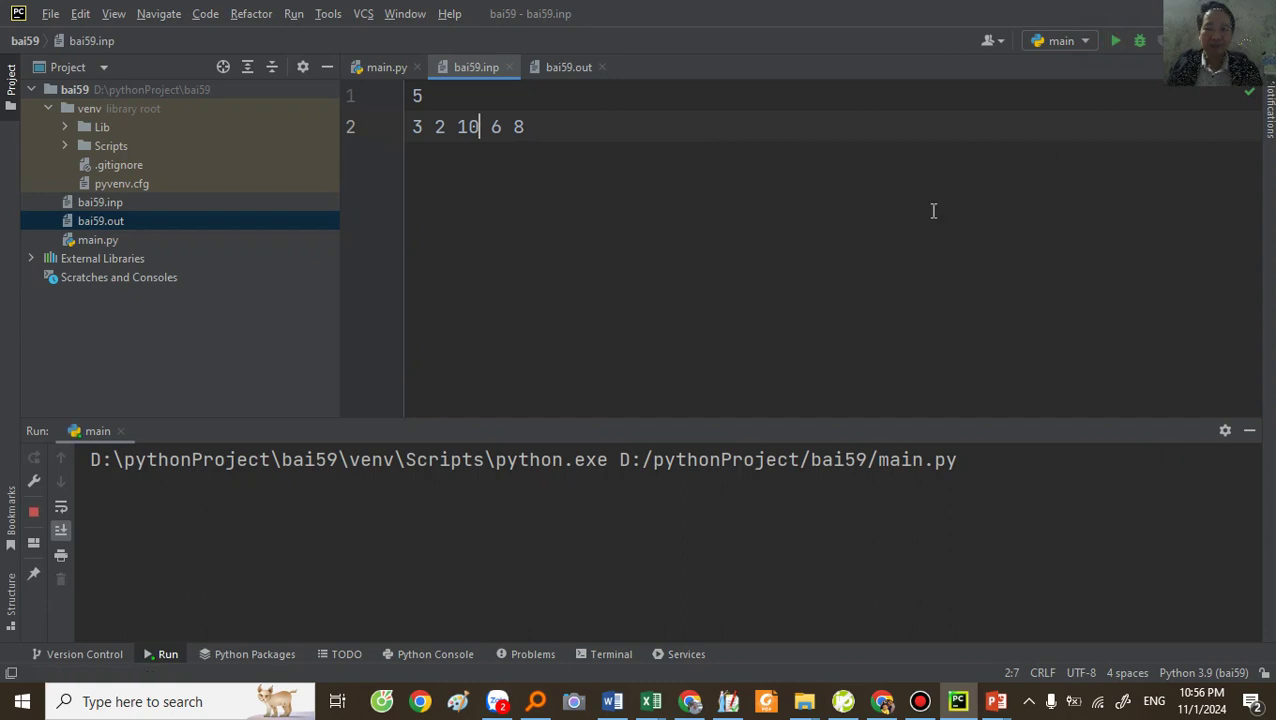
left_click_drag(191, 521, 477, 520)
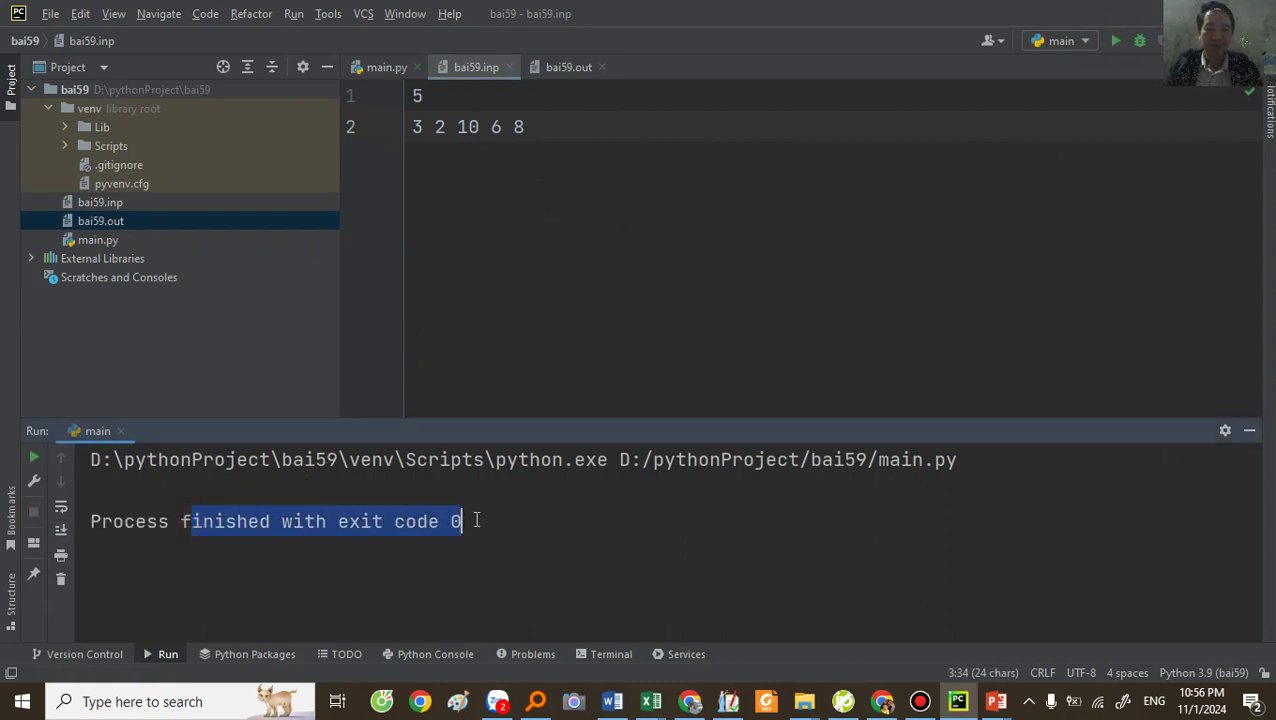
Open bai59.out and compare the written result with the numbers in bai59.inp
left_click(96, 203)
left_click(100, 220)
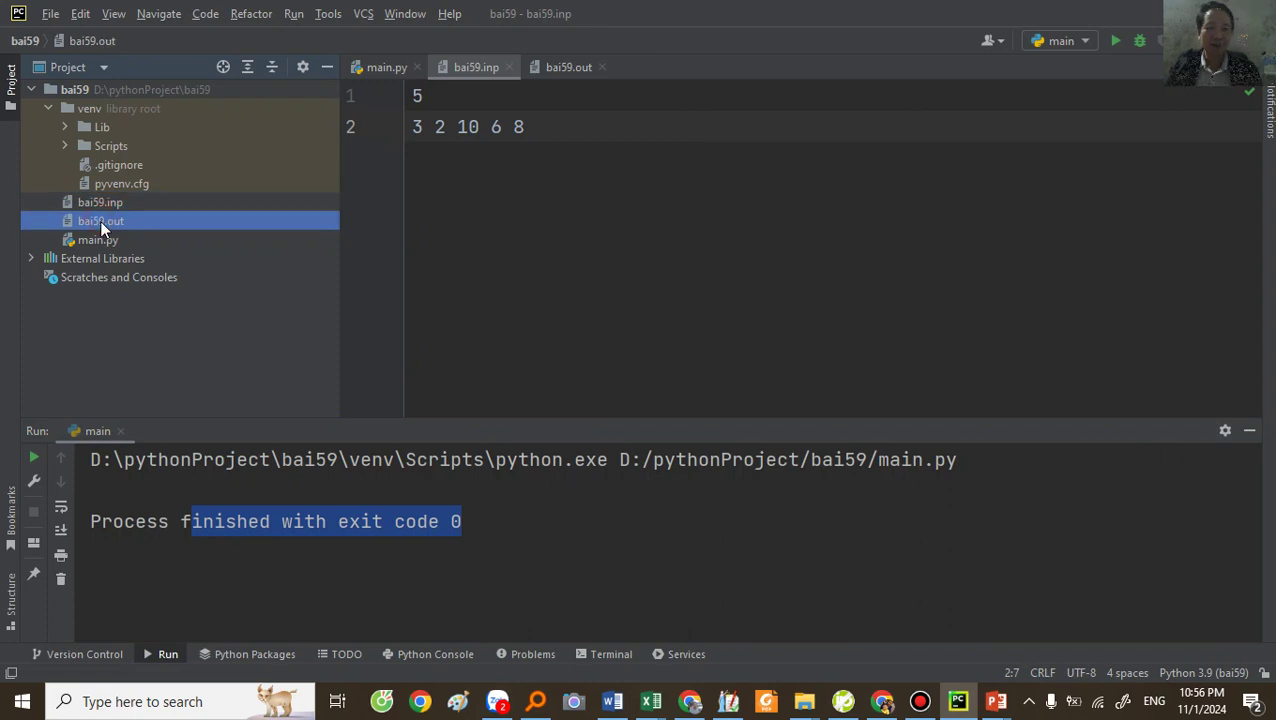
double_click(100, 220)
left_click_drag(428, 99, 393, 100)
left_click(467, 67)
left_click(554, 67)
left_click(490, 70)
left_click(536, 72)
left_click(464, 104)
left_click(467, 69)
left_click(422, 127)
left_click(553, 70)
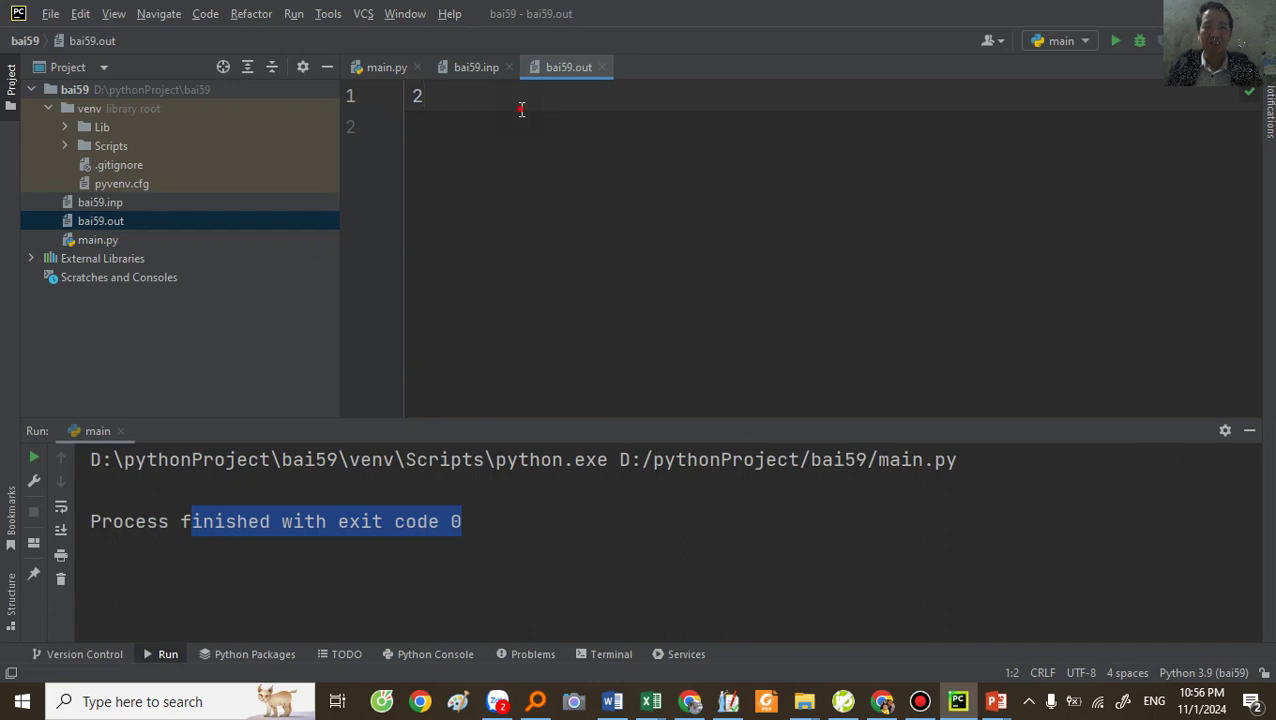
Review the main.py code, from opening and reading the files to writing the minimum value
left_click(375, 67)
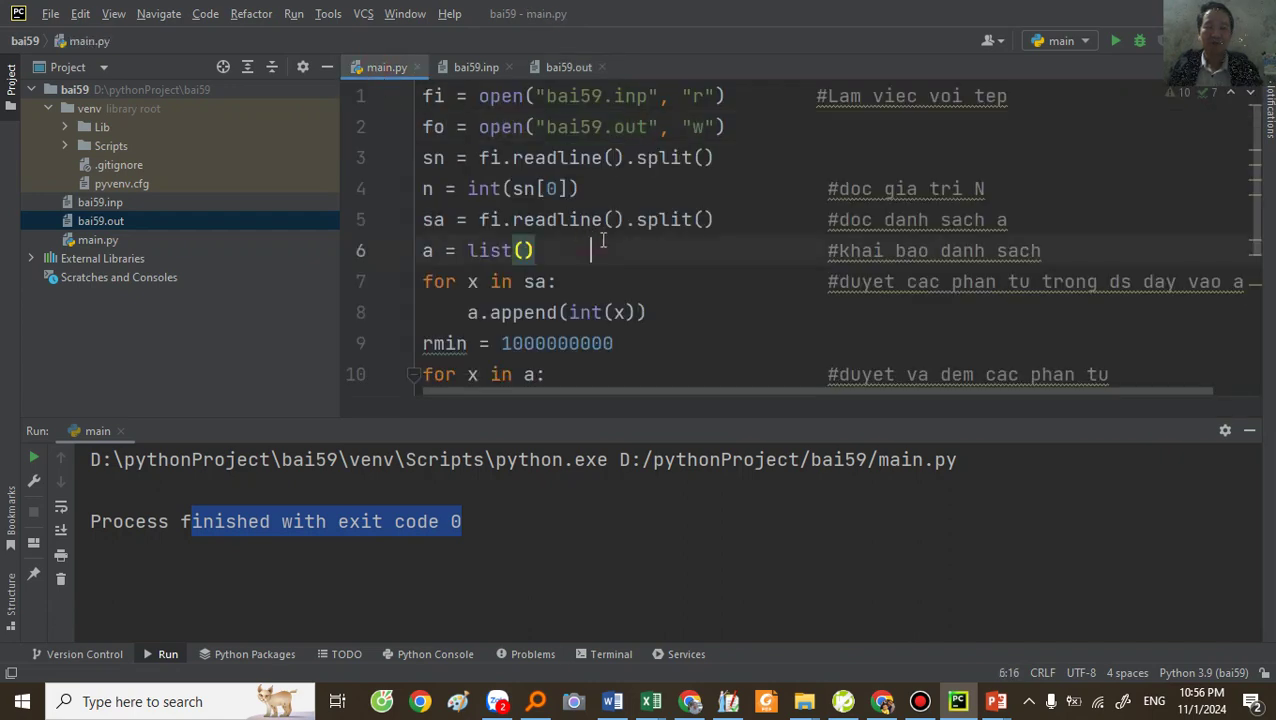
scroll(600, 300, "down", 3)
scroll(598, 313, "up", 3)
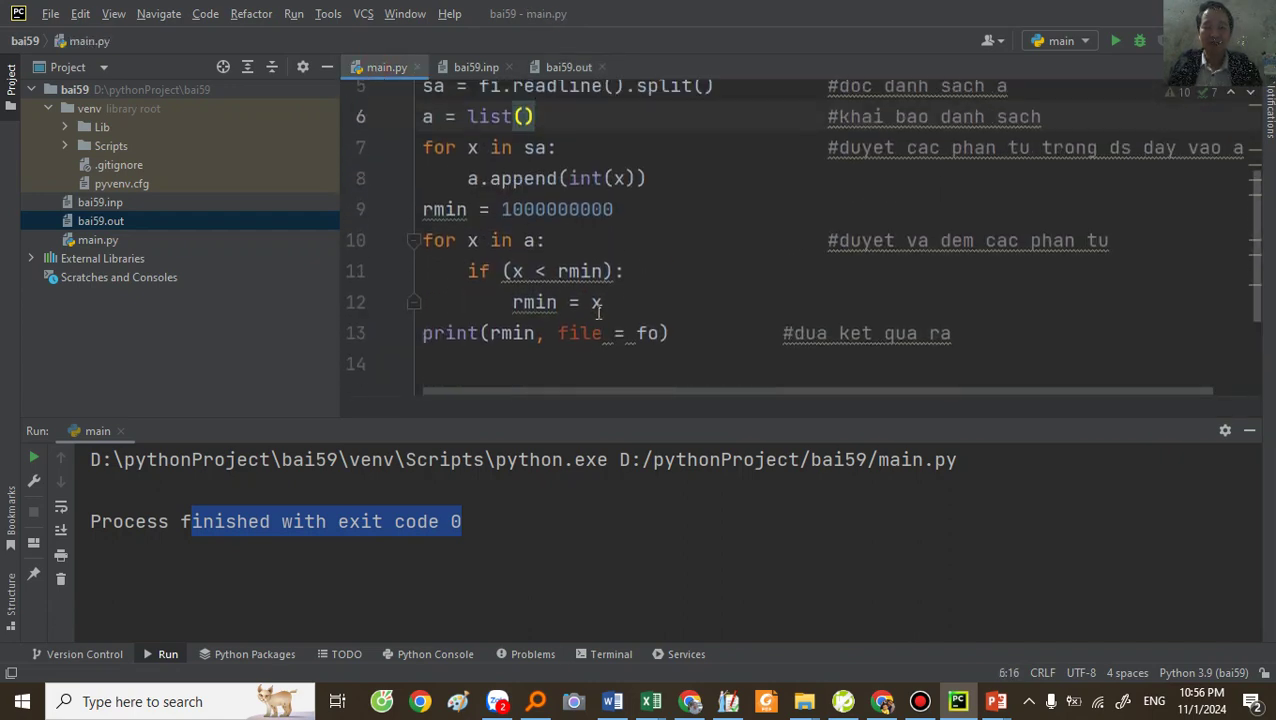
mouse_move(600, 316)
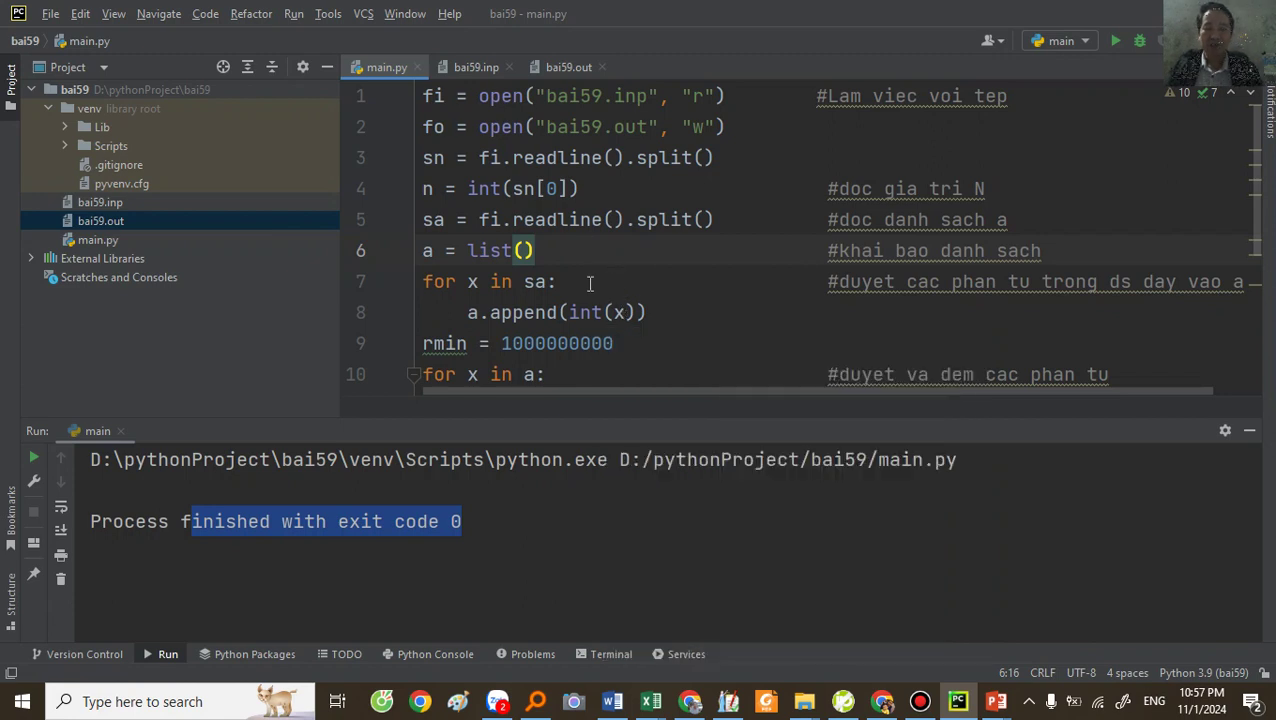
left_click(590, 282)
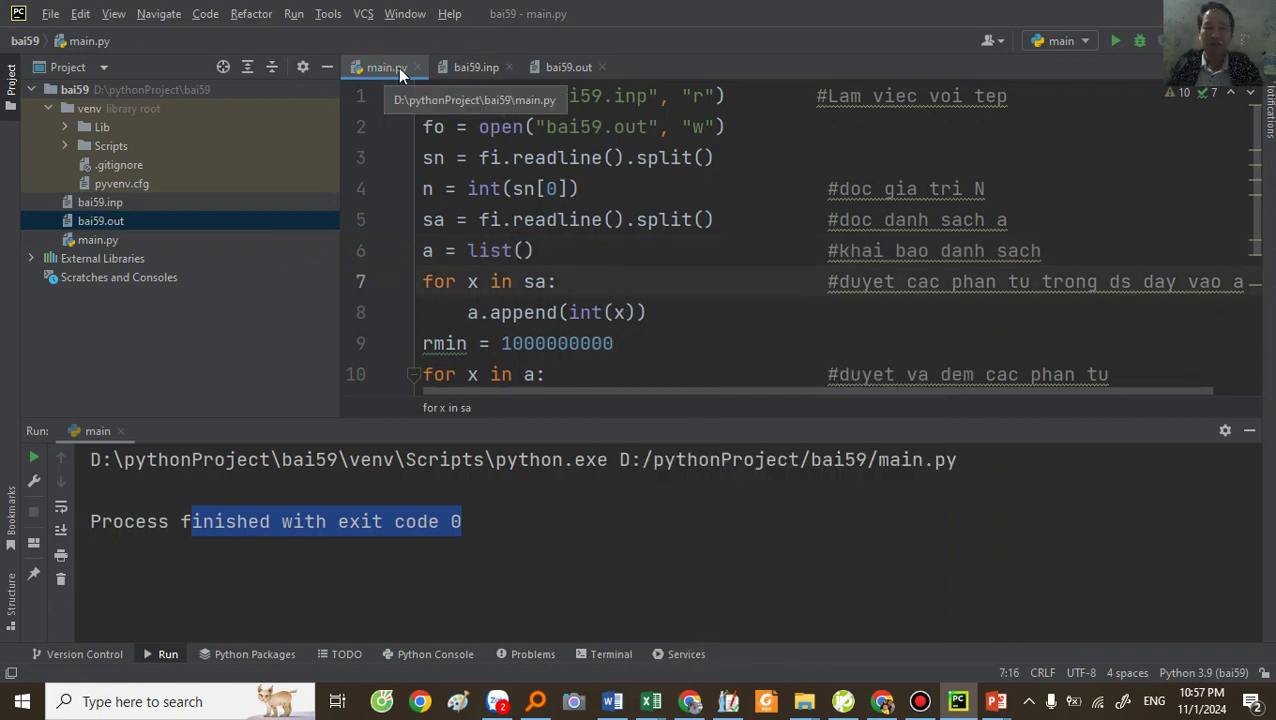
left_click(568, 96)
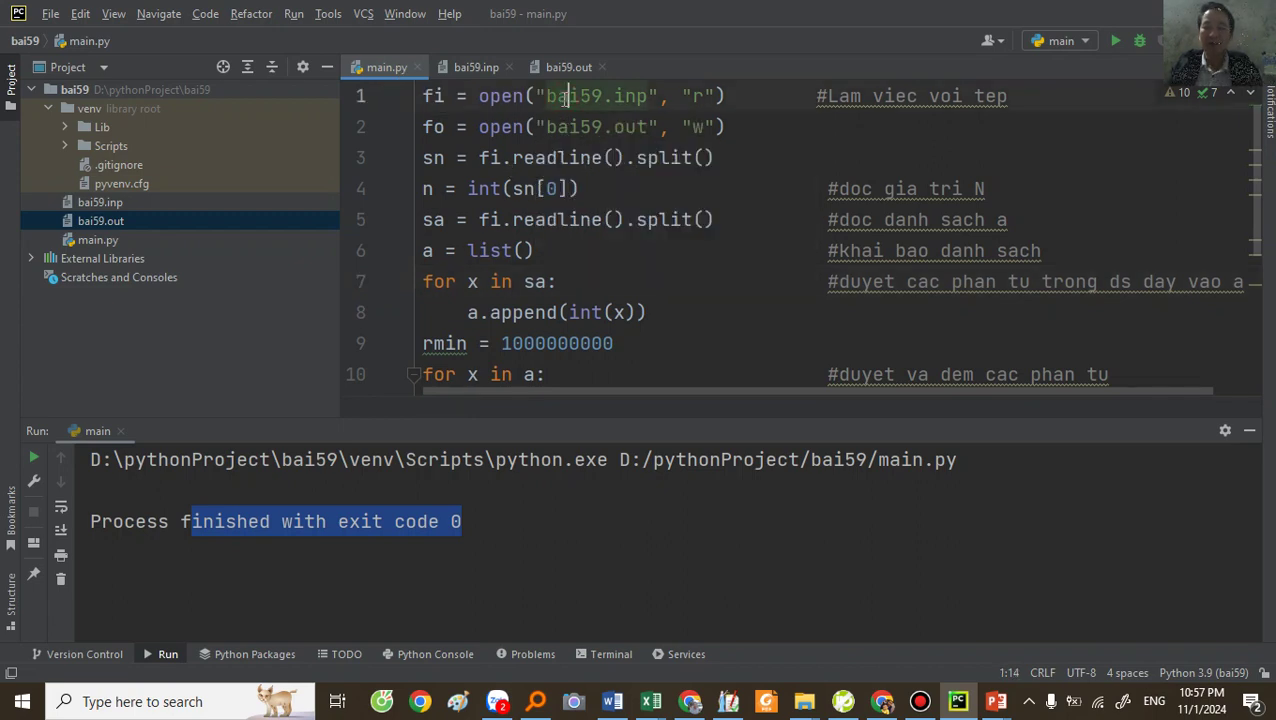
left_click(545, 157)
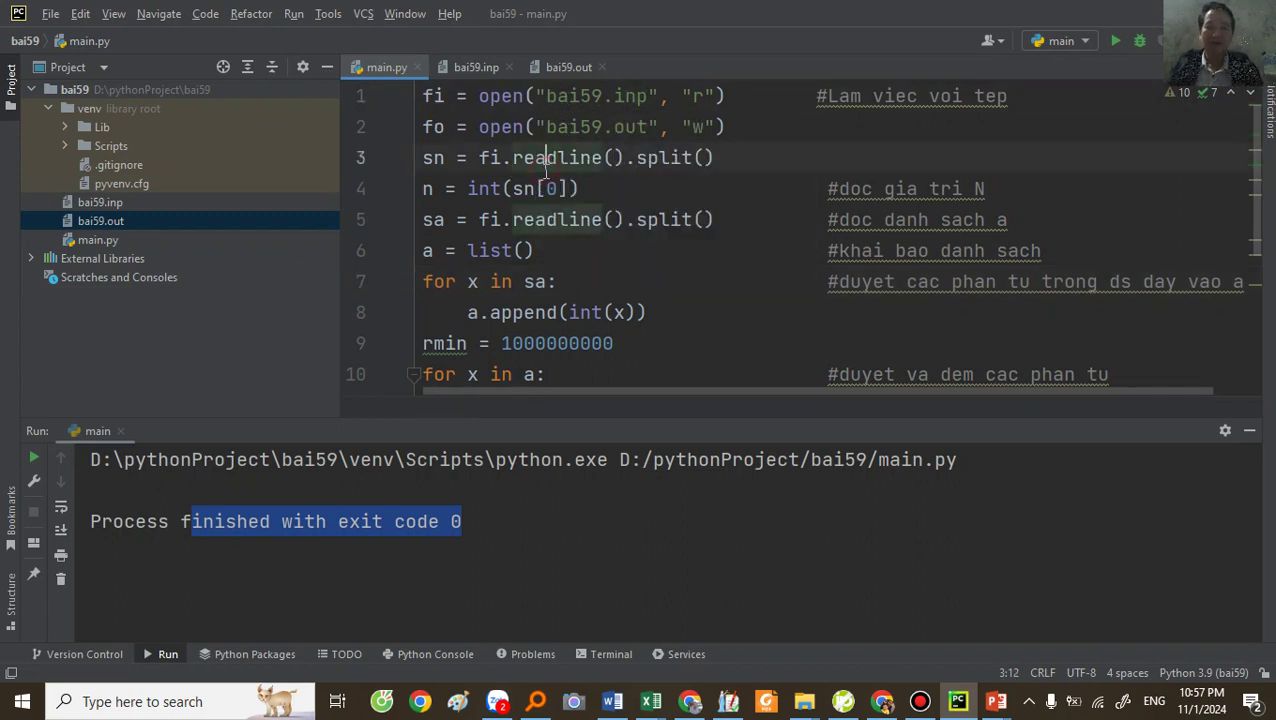
Close the bai59 project and return to the PyCharm welcome screen
left_click(49, 16)
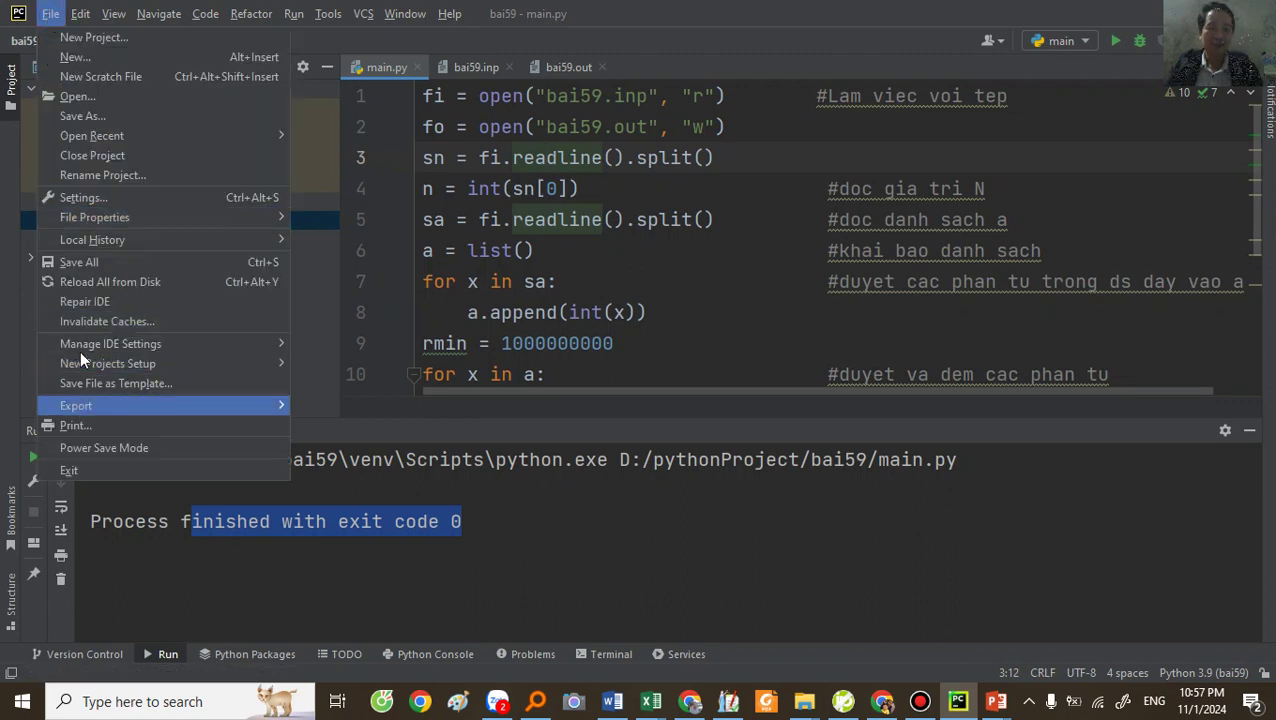
left_click(112, 157)
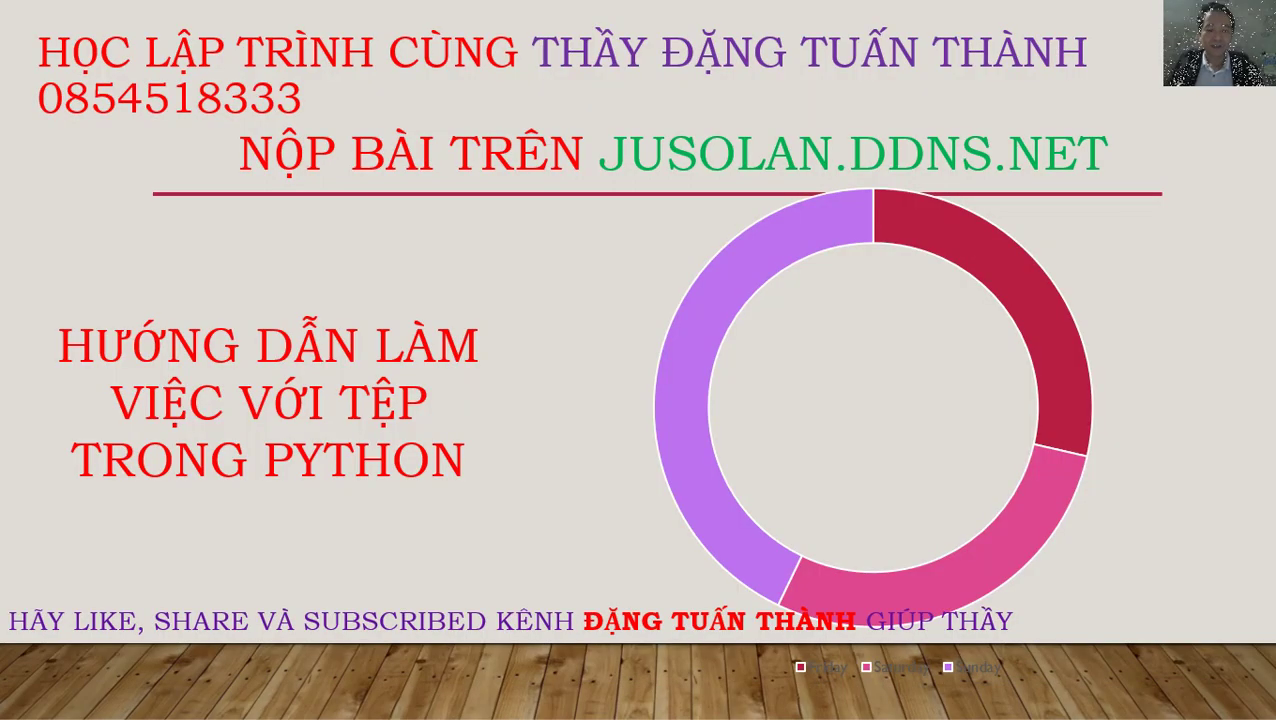
key("alt+Tab")
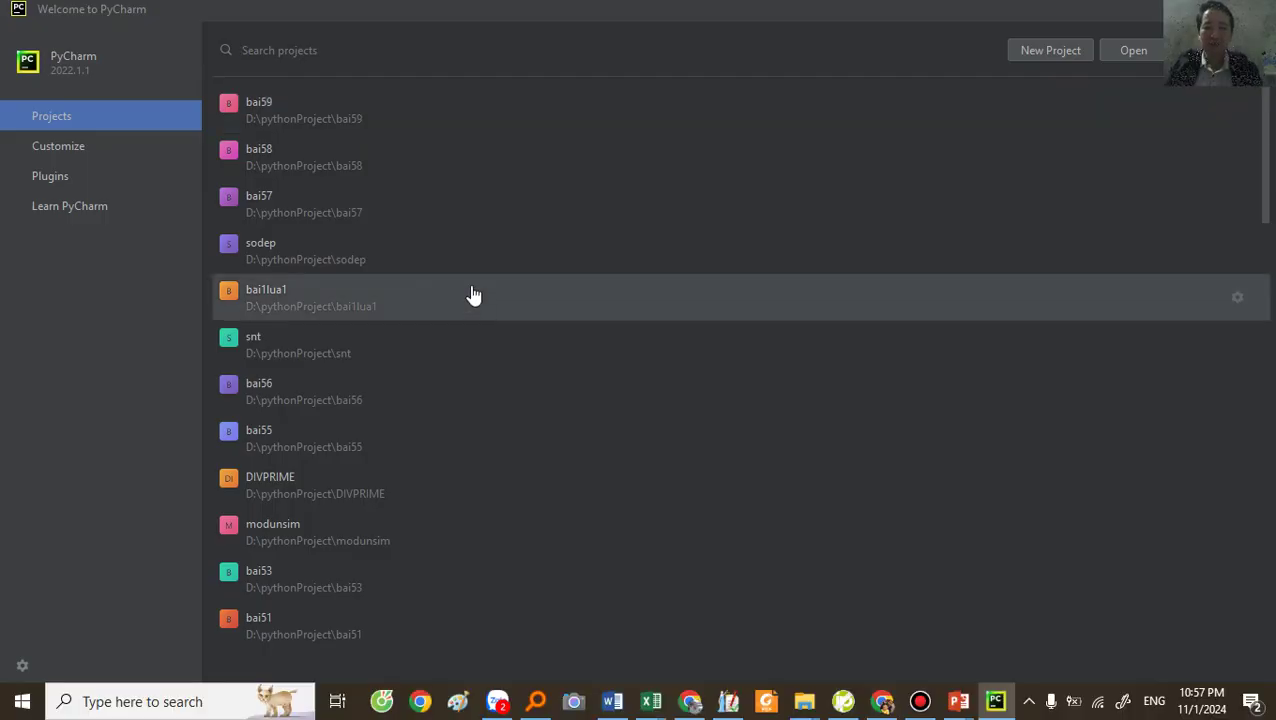
Switch to File Explorer at This PC and maximize its window
key("super+d")
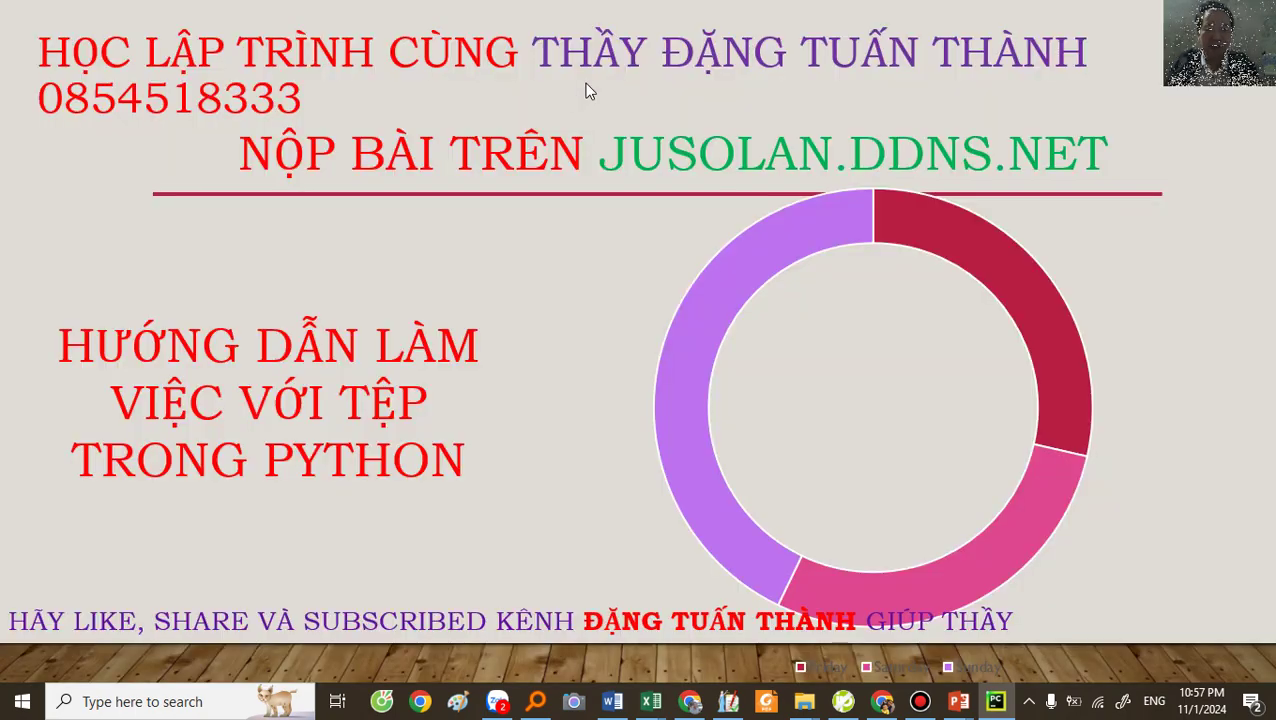
double_click(22, 38)
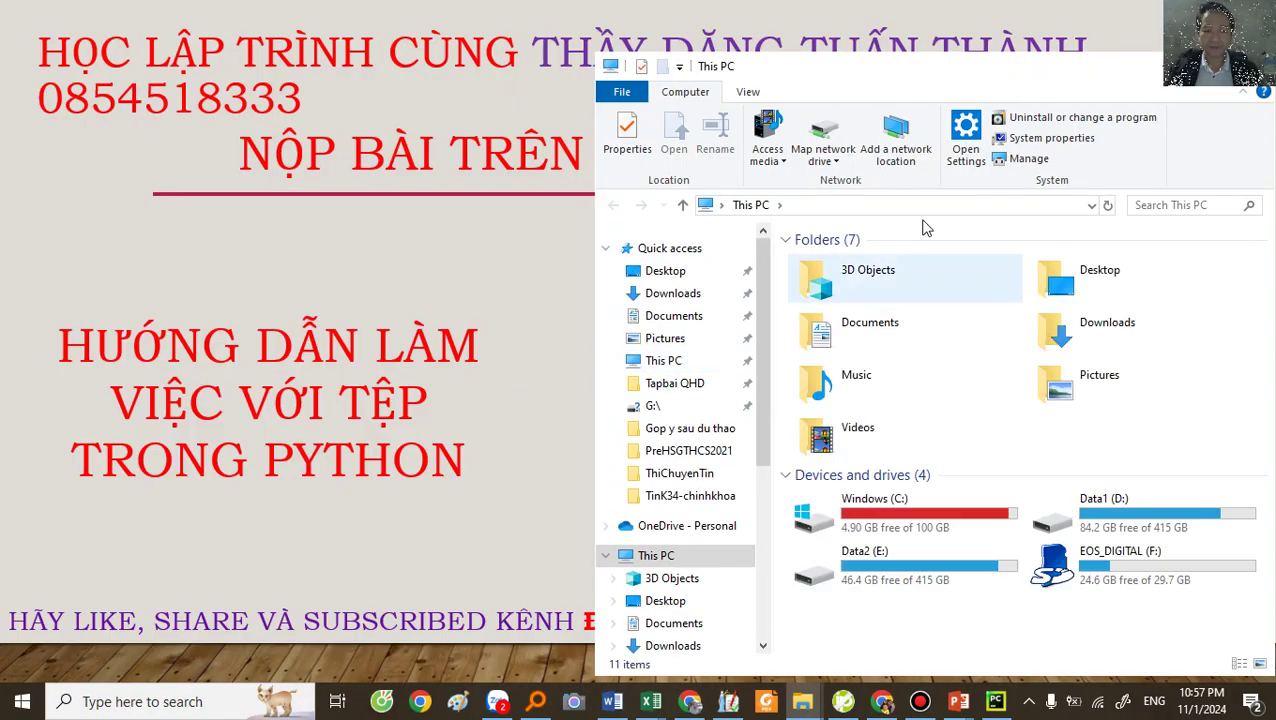
double_click(939, 71)
left_click(779, 363)
double_click(779, 363)
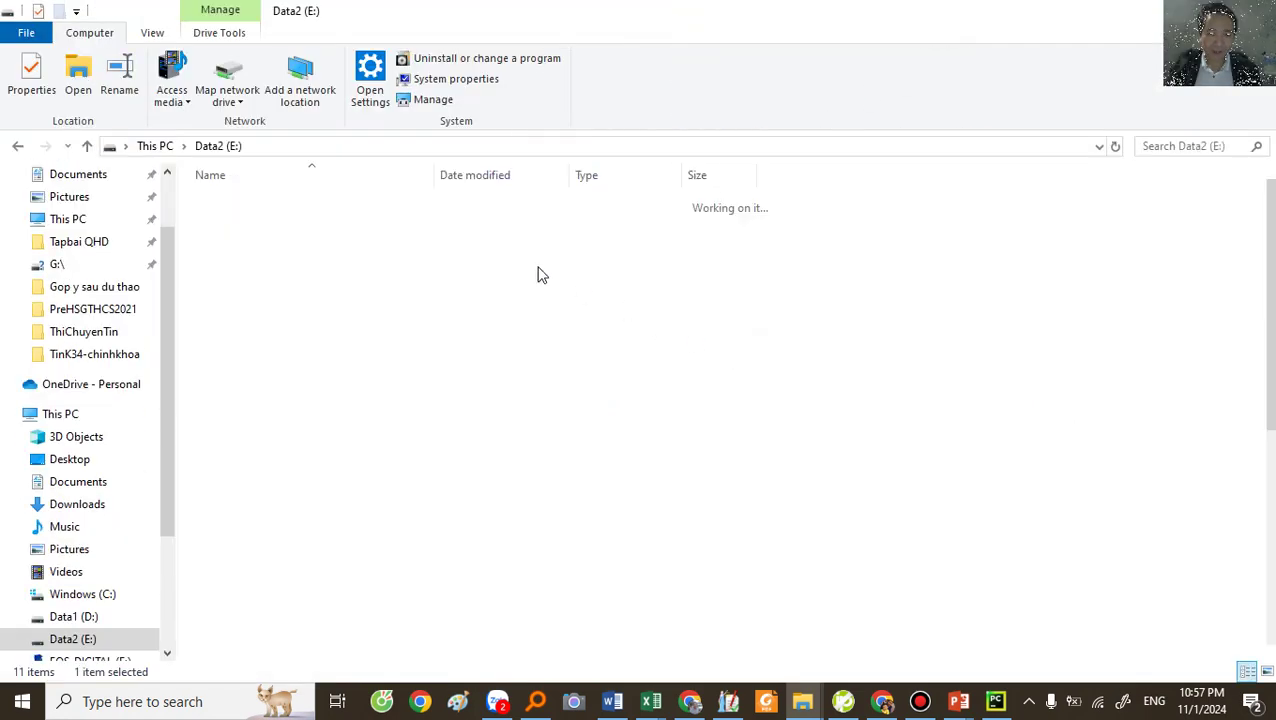
scroll(337, 433, "down", 3)
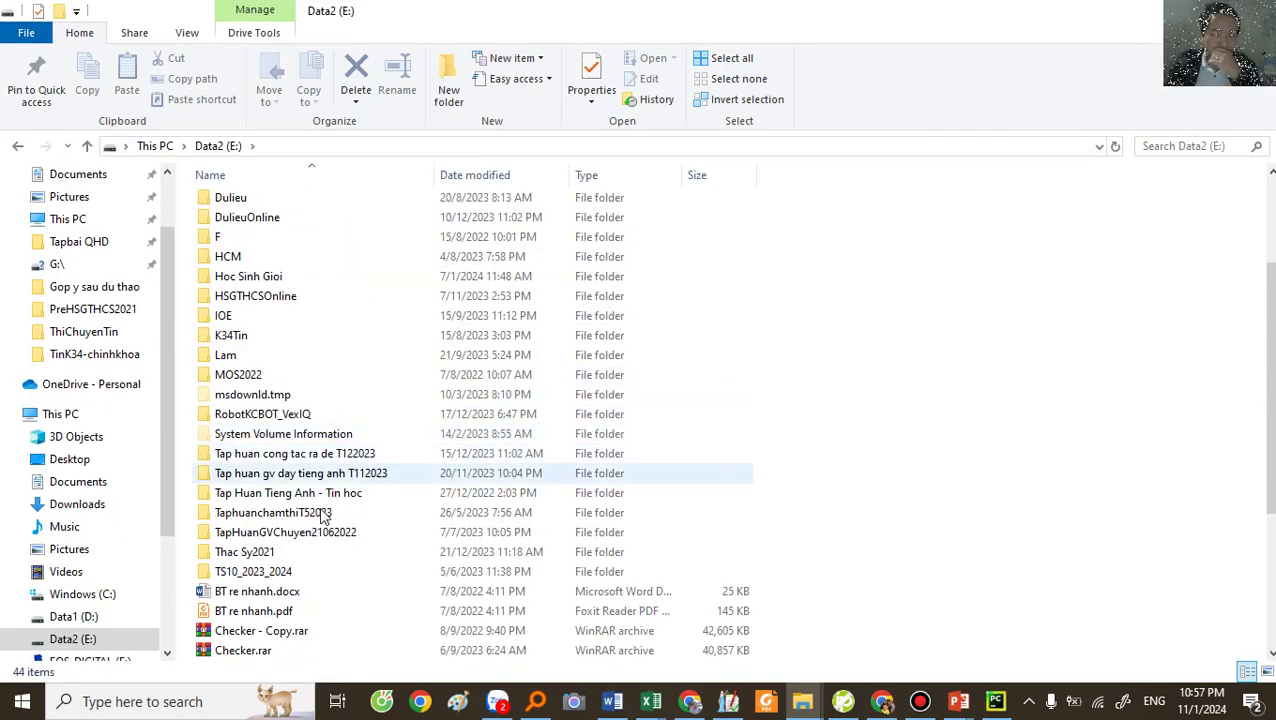
scroll(80, 598, "down", 2)
Open the bai59 folder inside pythonProject on the Data1 (D:) drive
left_click(88, 527)
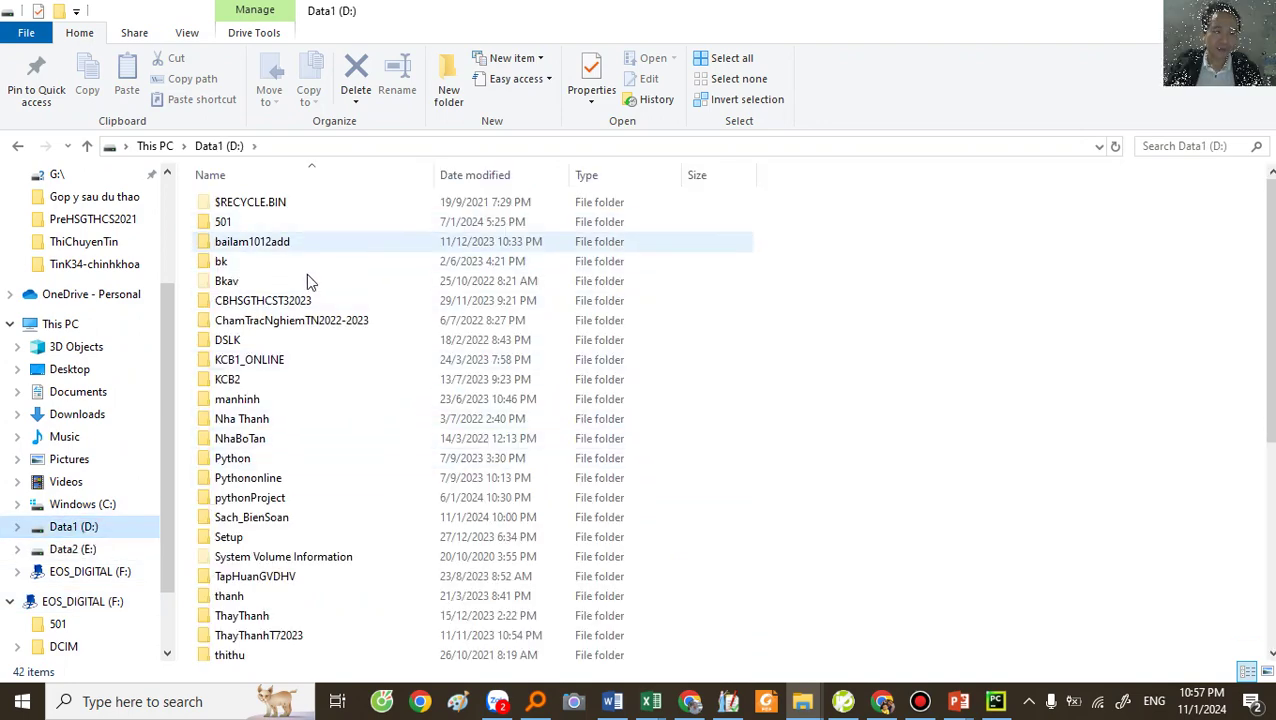
scroll(300, 420, "down", 2)
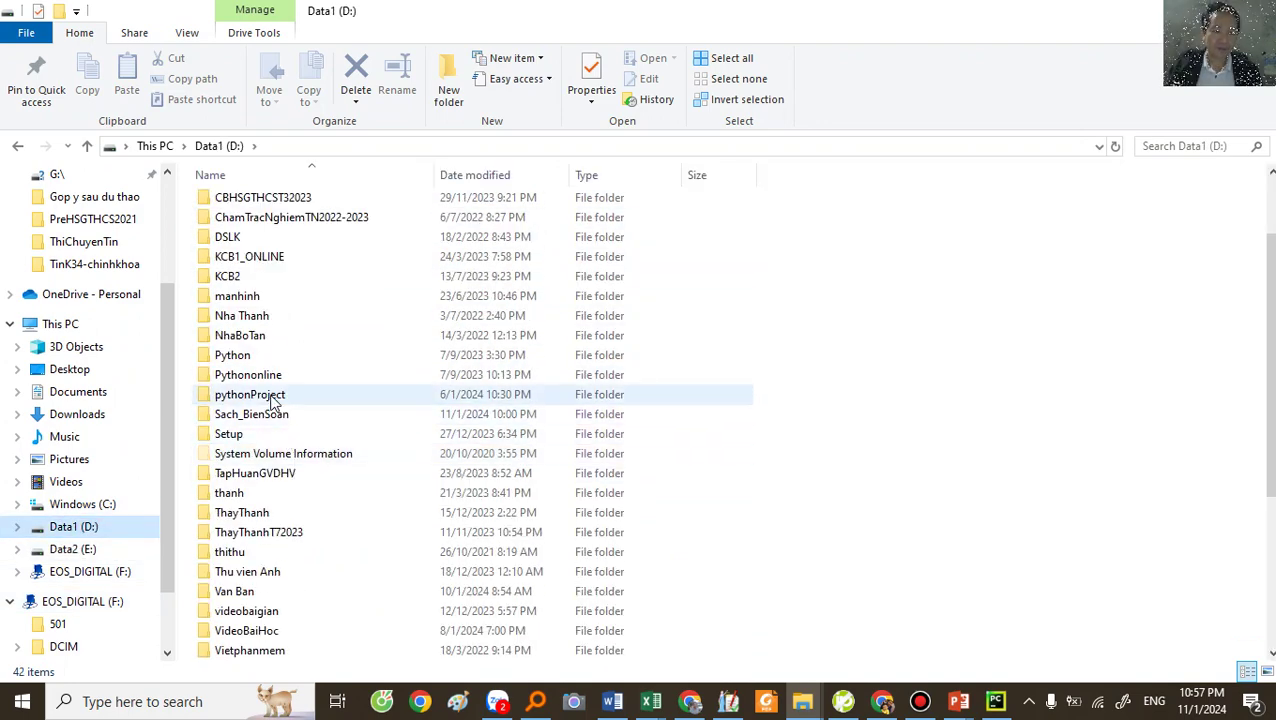
double_click(272, 400)
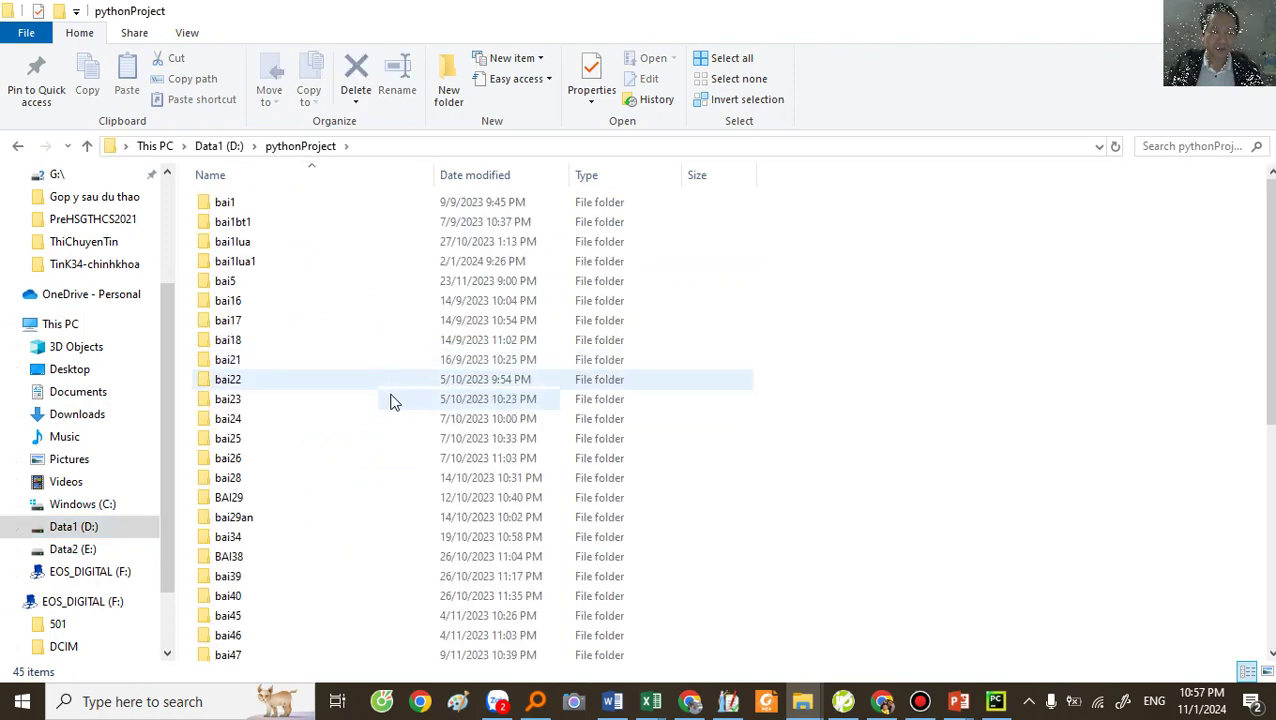
scroll(385, 420, "down", 3)
scroll(385, 425, "down", 3)
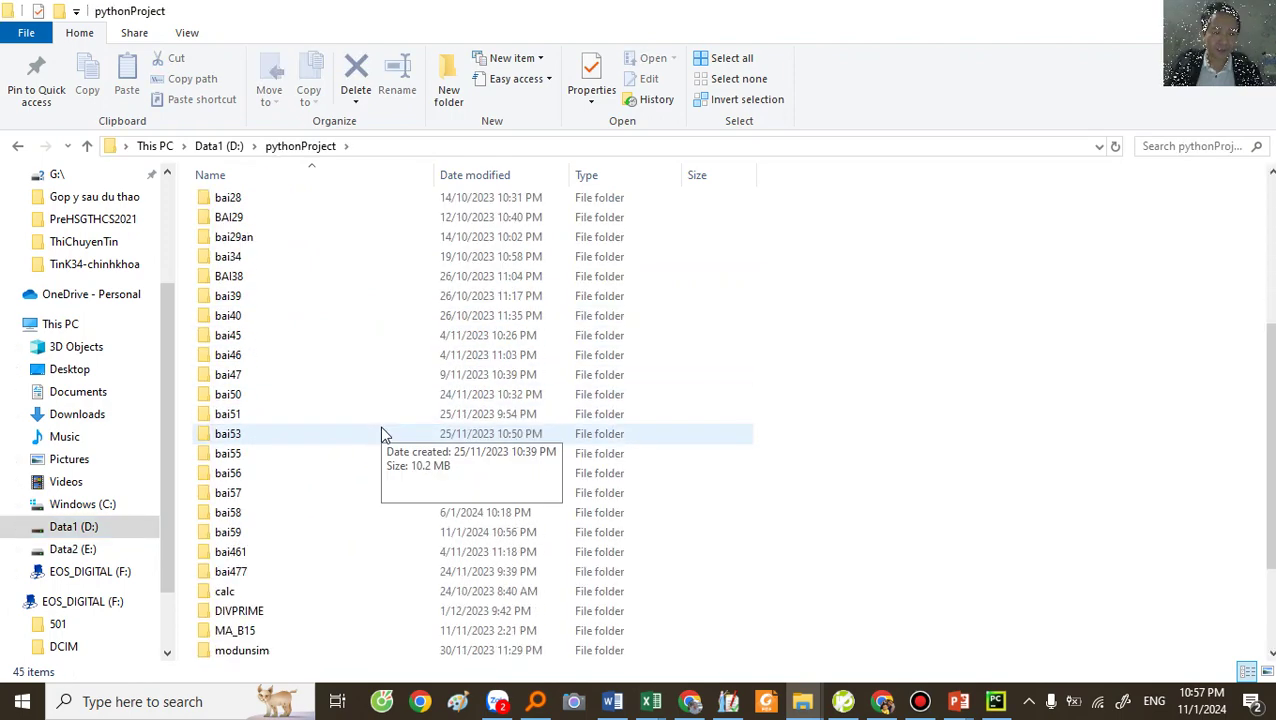
left_click(237, 533)
double_click(235, 533)
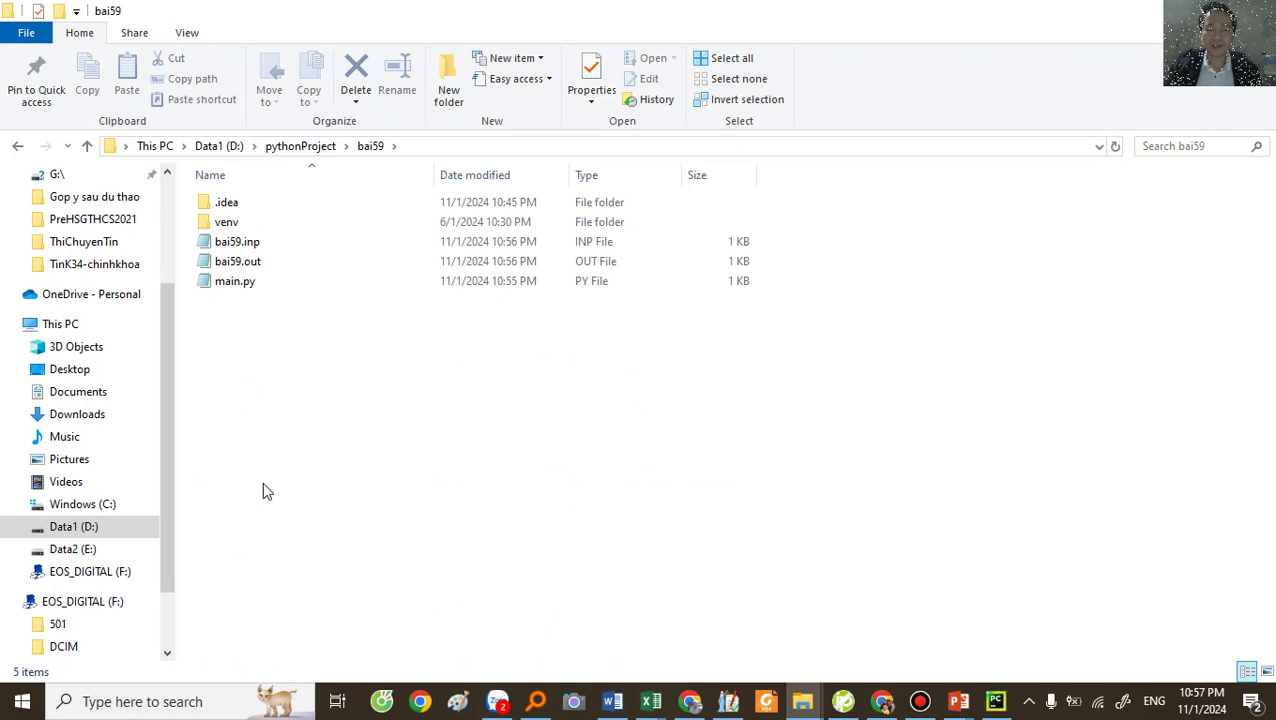
Examine the files bai59.inp, bai59.out and main.py in the bai59 folder
left_click(240, 243)
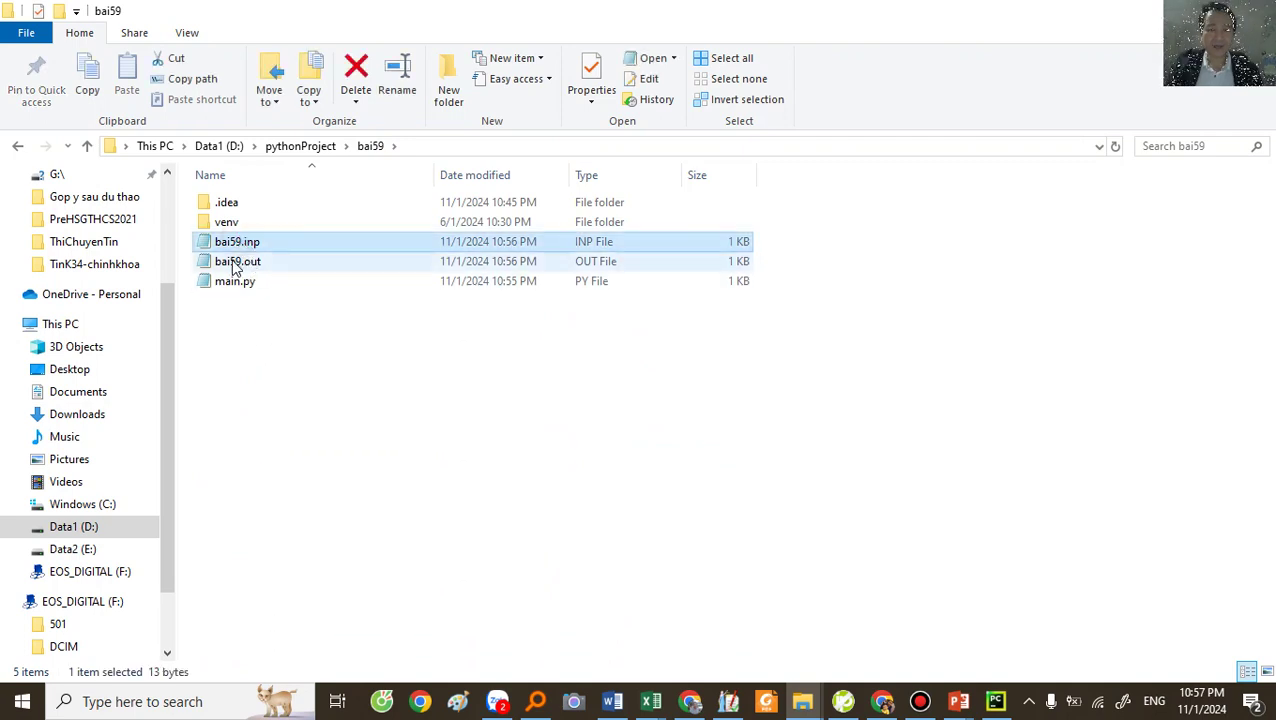
left_click(233, 262)
left_click(233, 283)
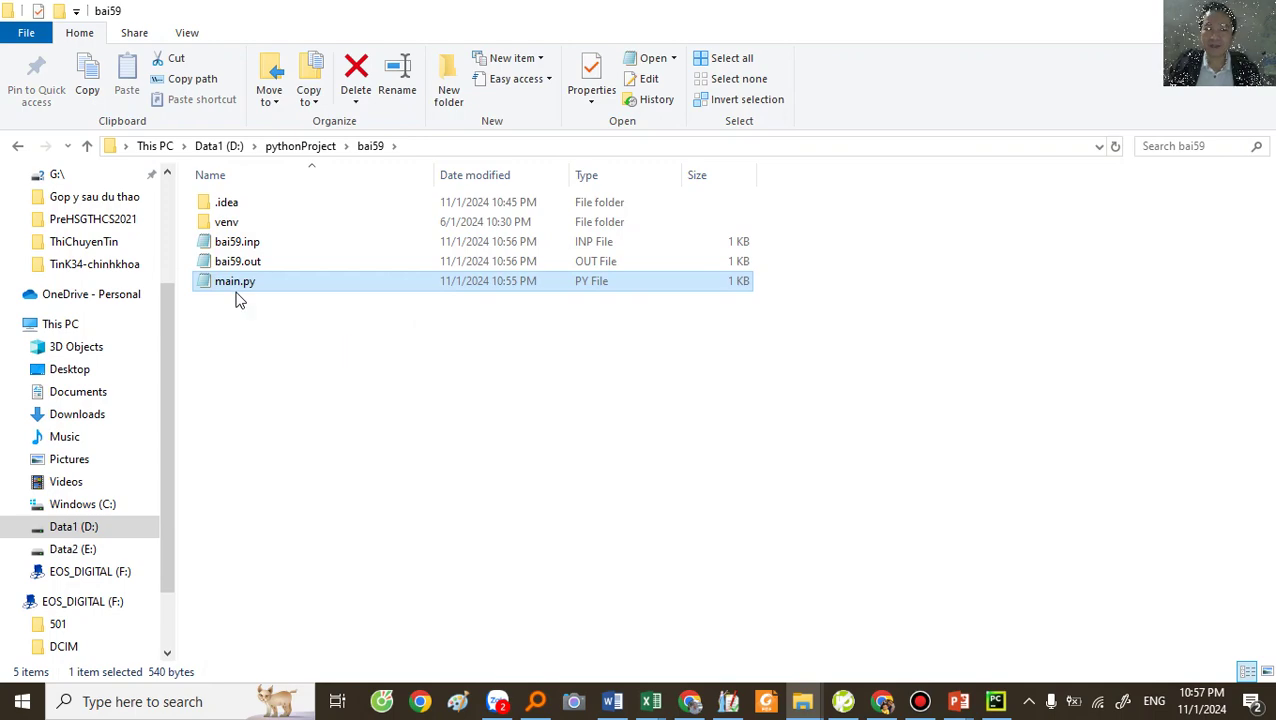
Reduce the maximized bai59 folder window to a smaller floating window and show the desktop
left_click_drag(740, 14, 405, 78)
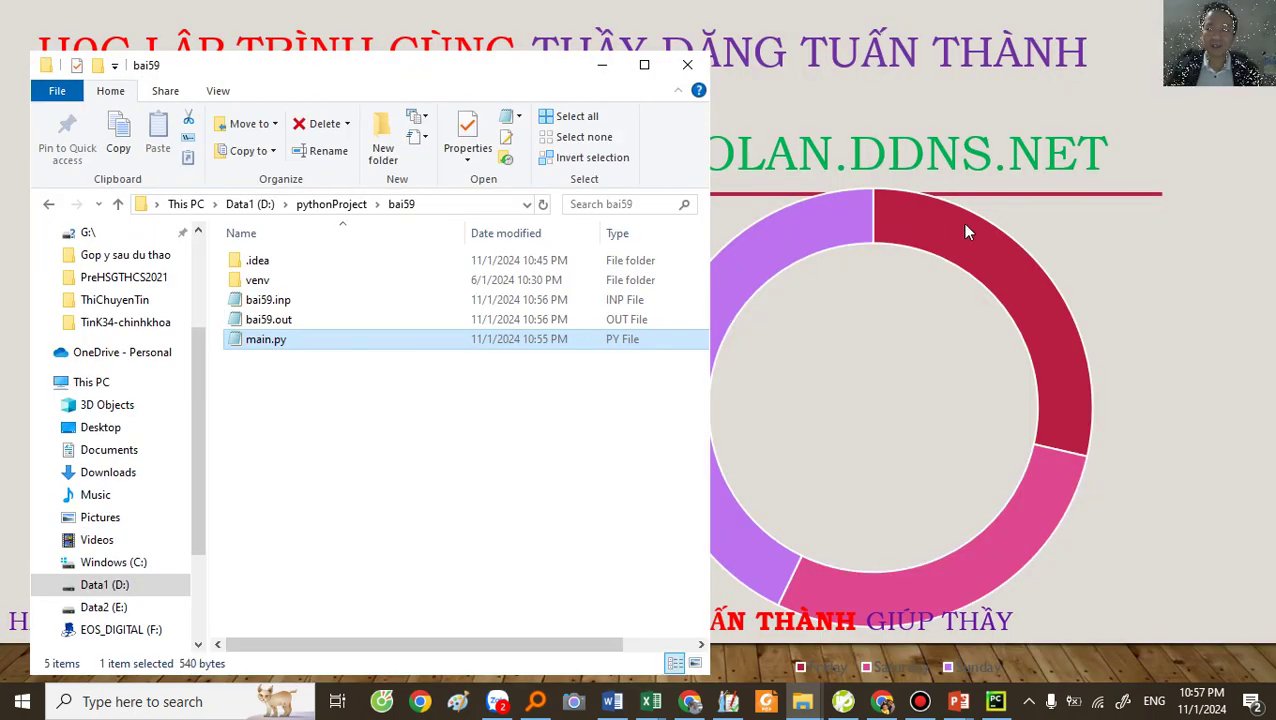
left_click(965, 230)
left_click(921, 229)
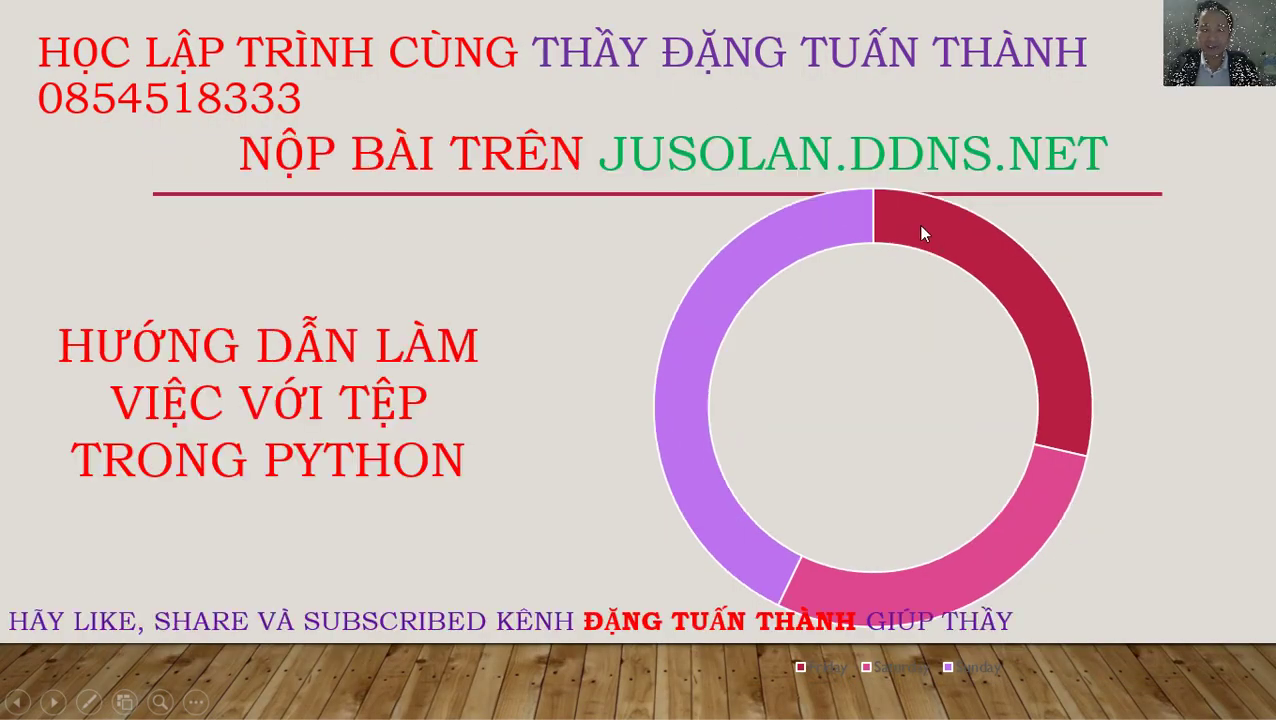
key("super+d")
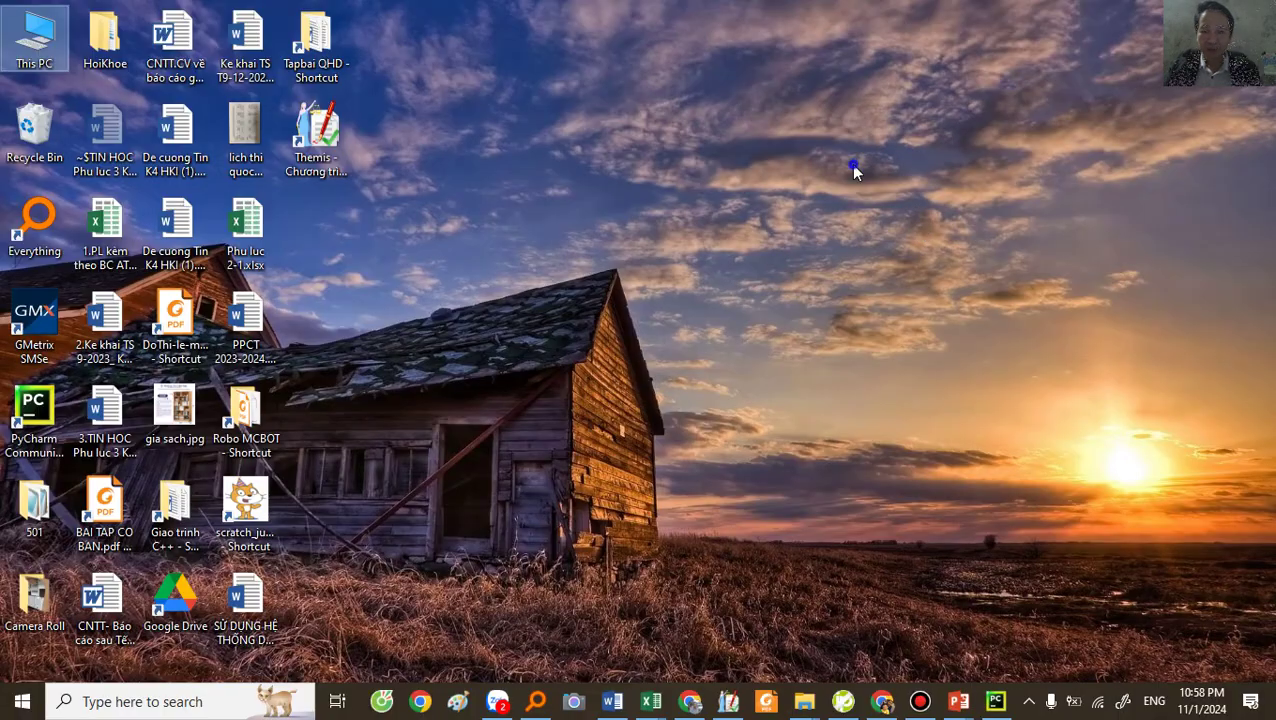
Create a new folder on the desktop, trying the name 501 and settling on 502
right_click(853, 166)
mouse_move(893, 377)
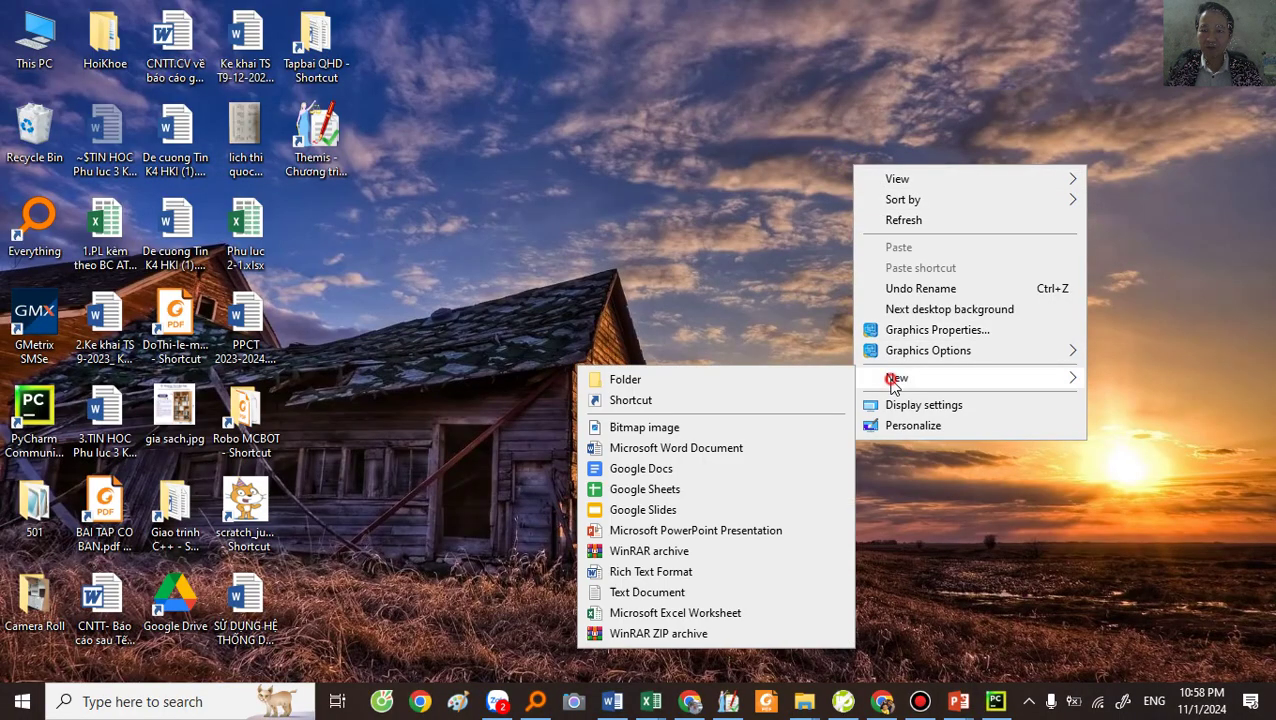
left_click(756, 382)
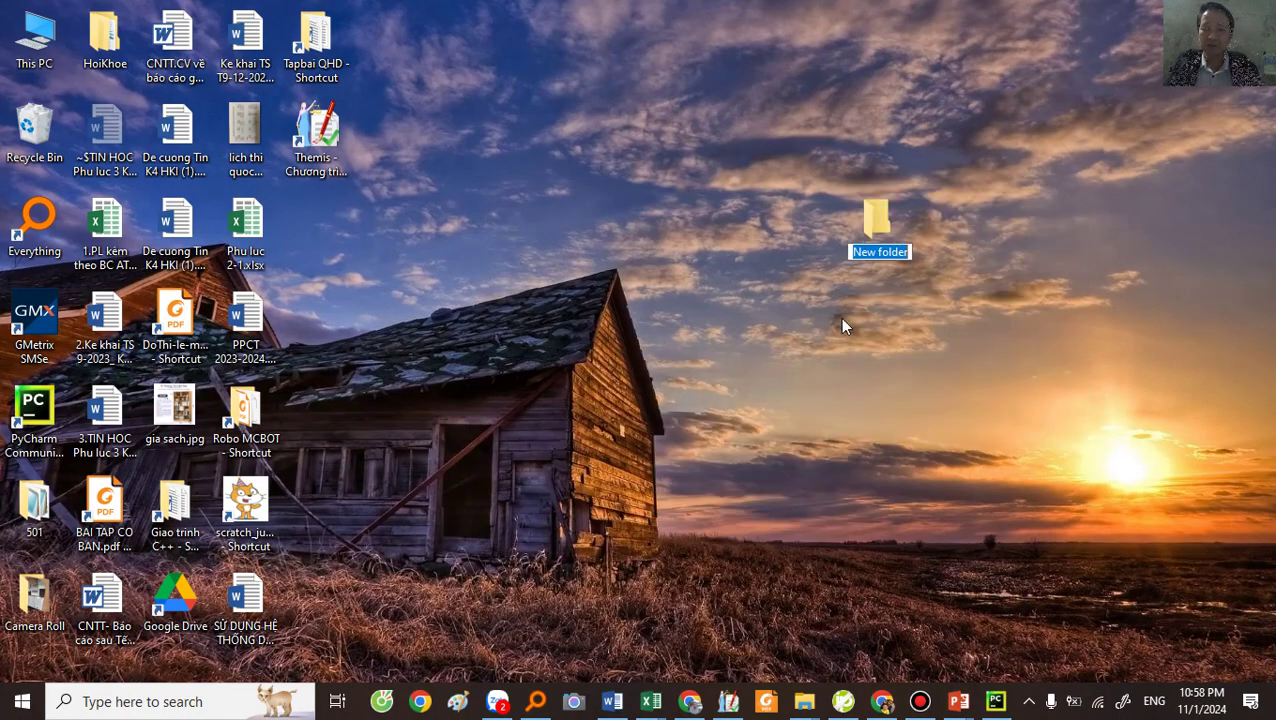
type("501")
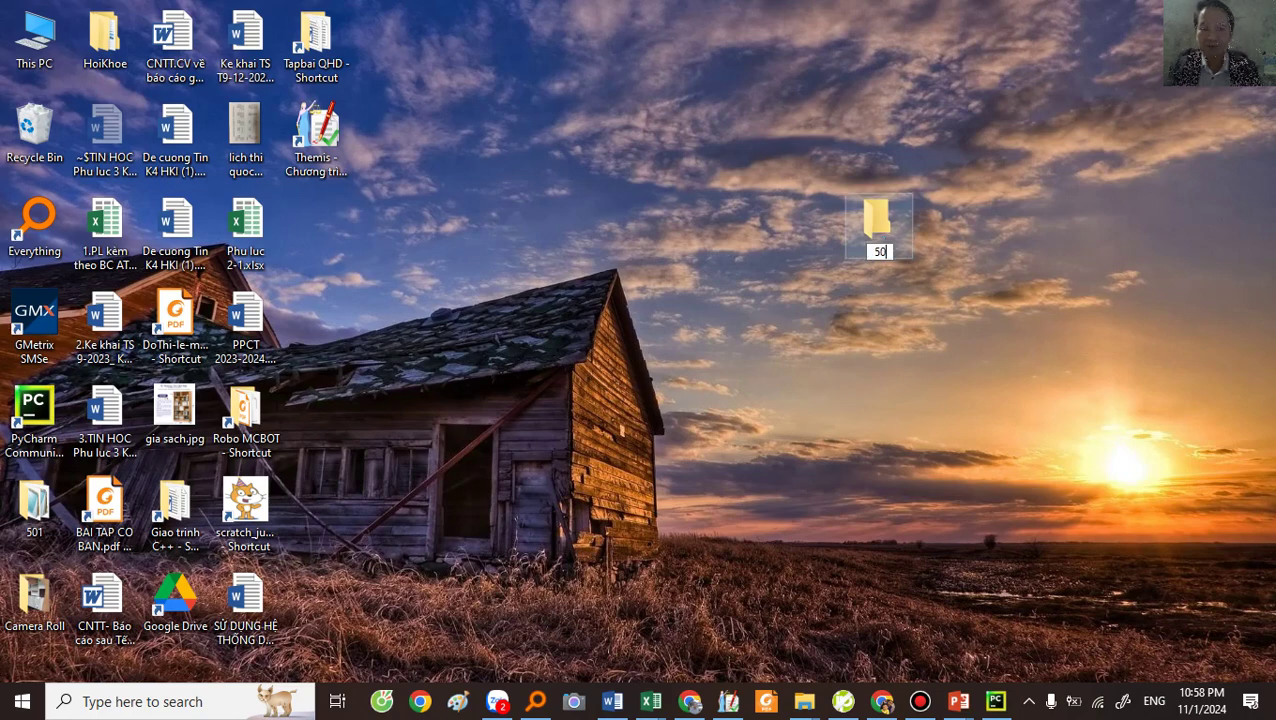
key("Return")
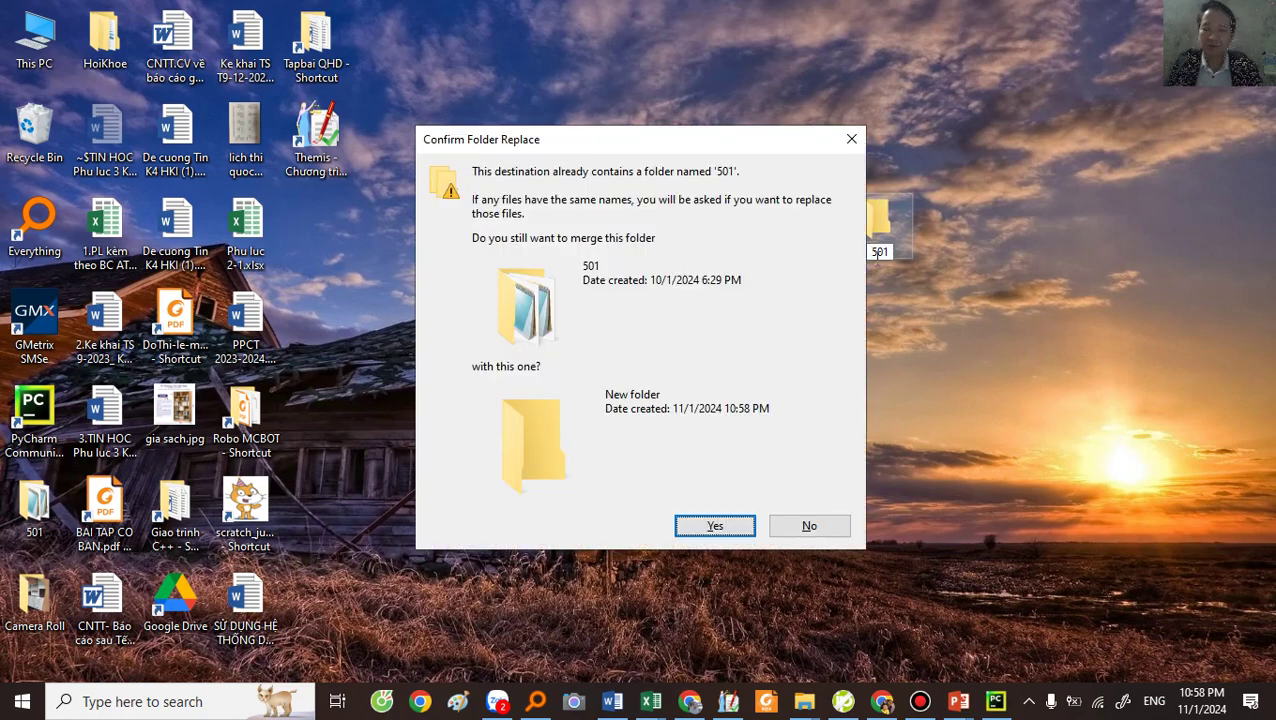
left_click(851, 139)
type("502")
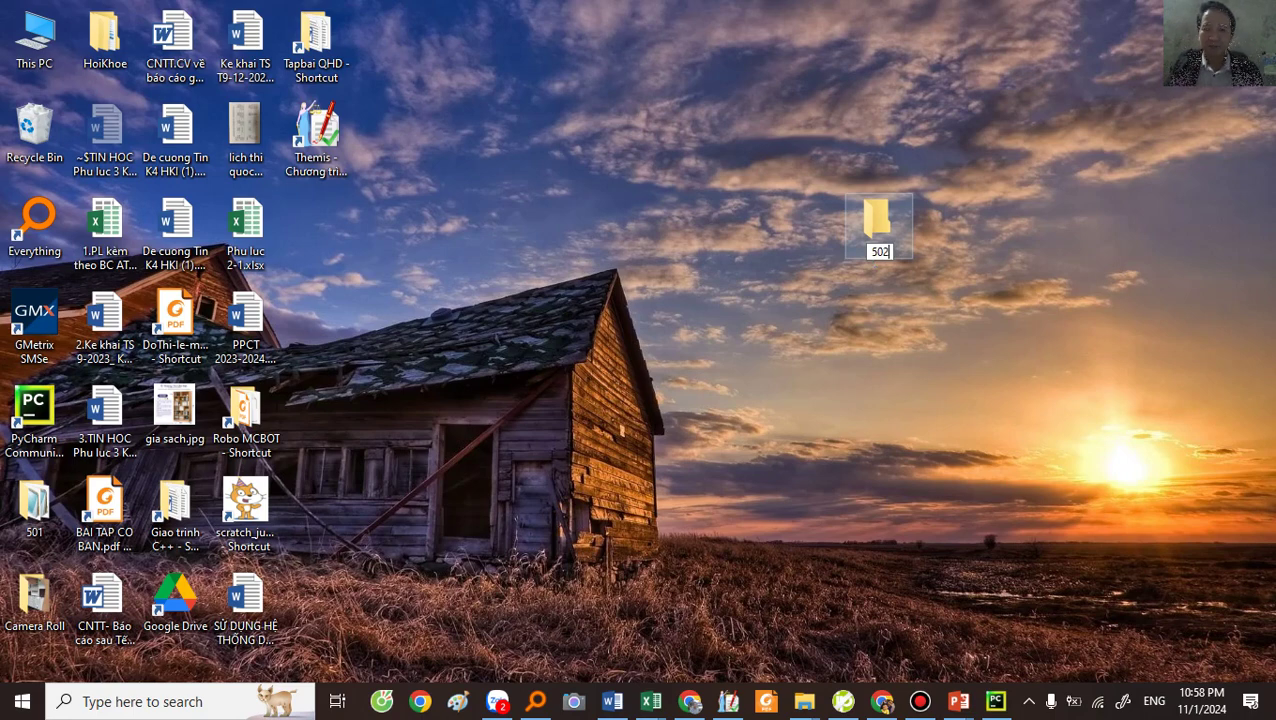
key("Return")
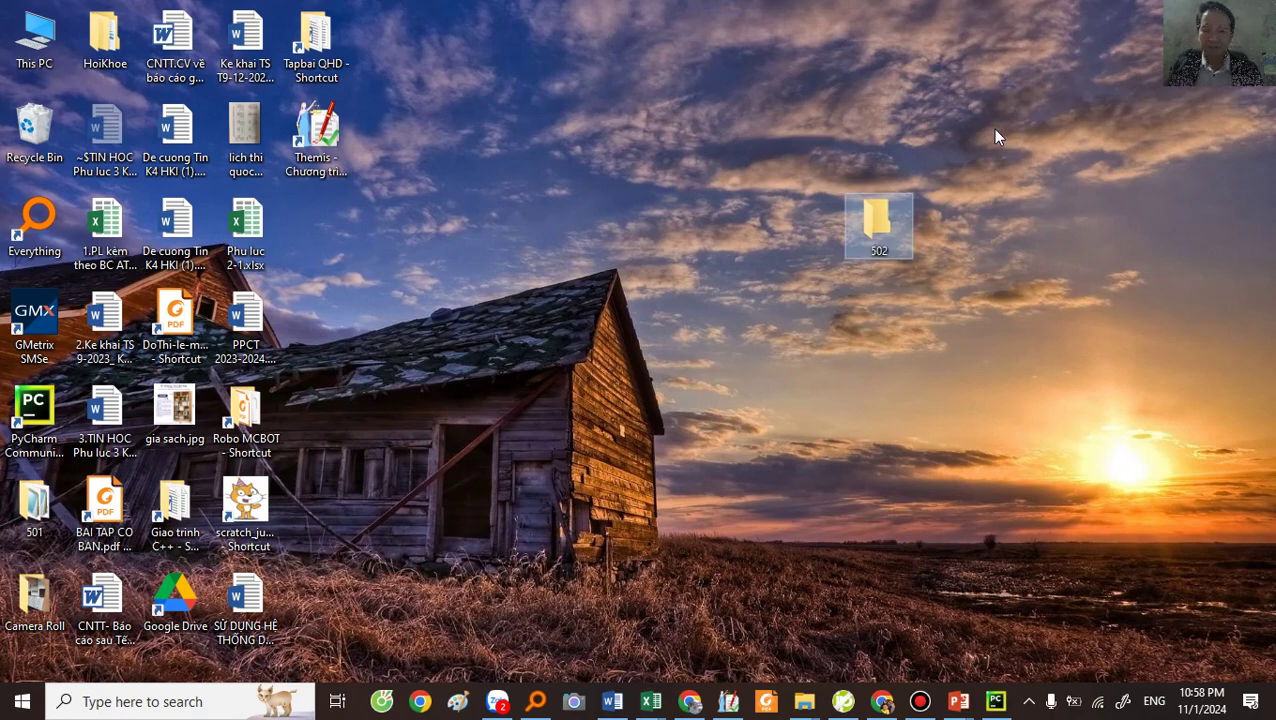
Open the 502 folder and arrange its window side by side with the bai59 folder window
double_click(877, 222)
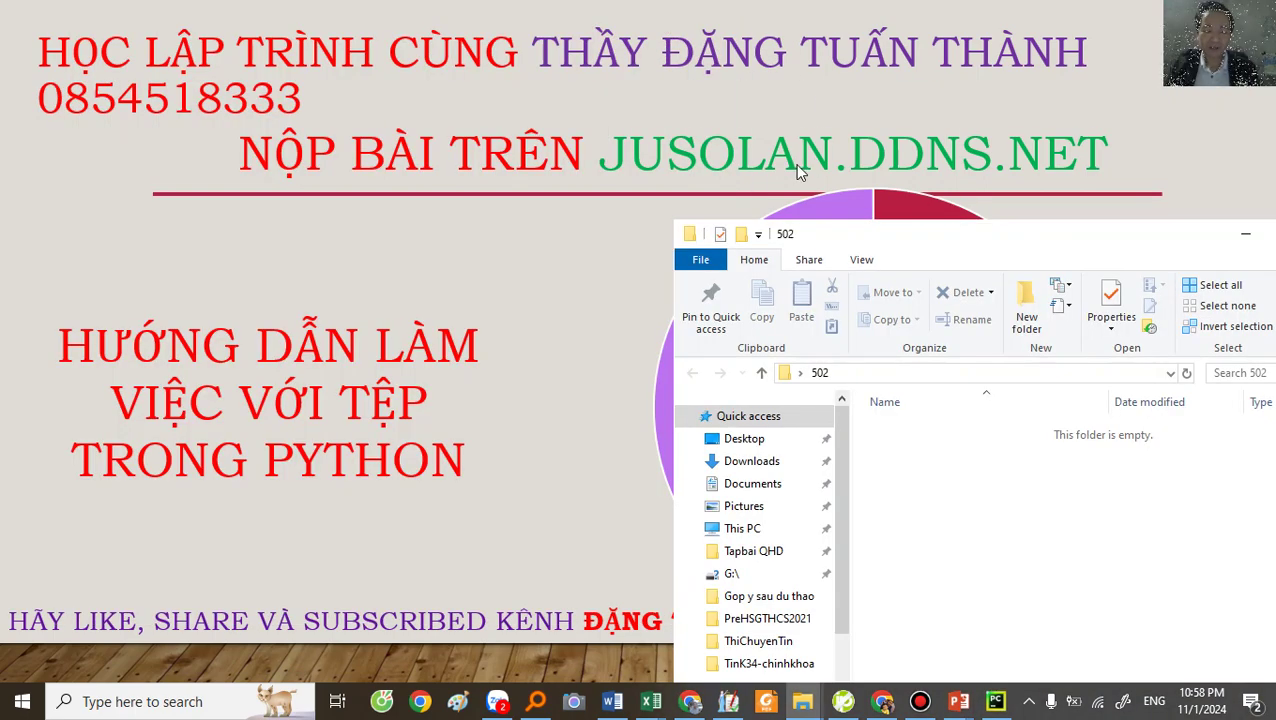
key("alt+Tab")
key("alt+Tab")
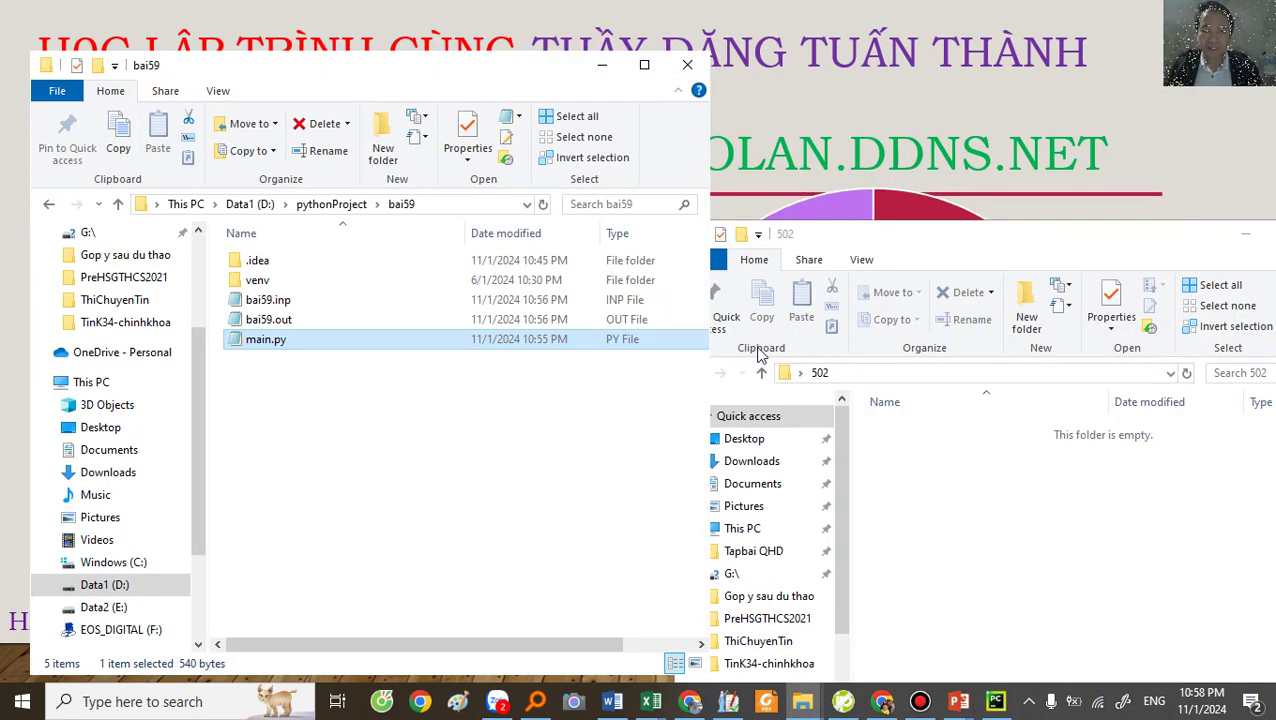
left_click(942, 237)
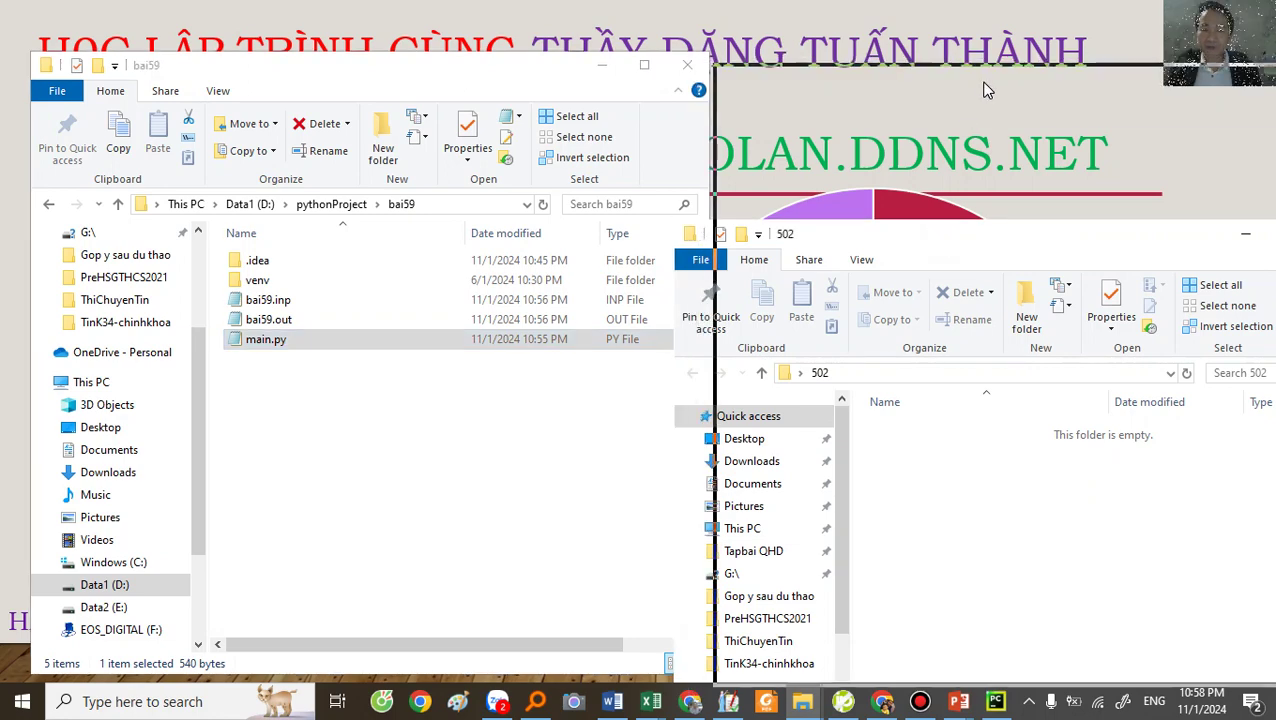
left_click_drag(985, 90, 985, 92)
left_click(952, 217)
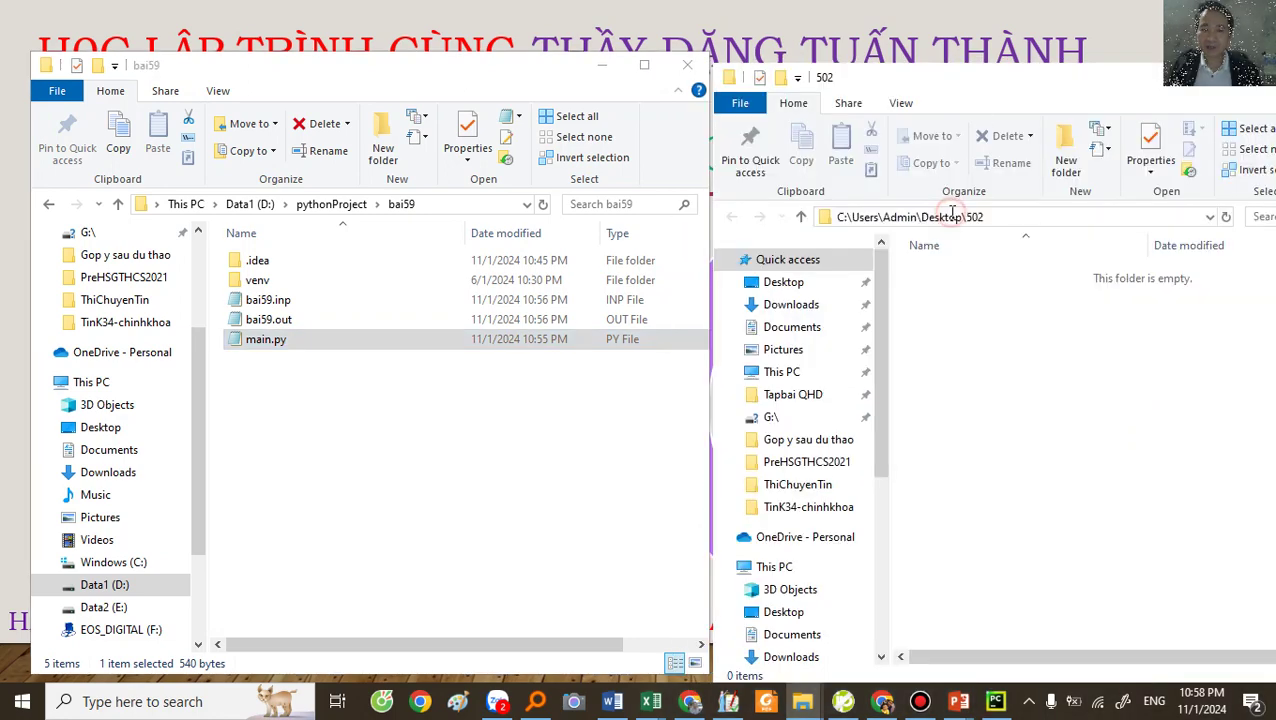
left_click(1008, 370)
Copy main.py from the bai59 folder into the 502 folder
left_click(399, 455)
left_click(262, 342)
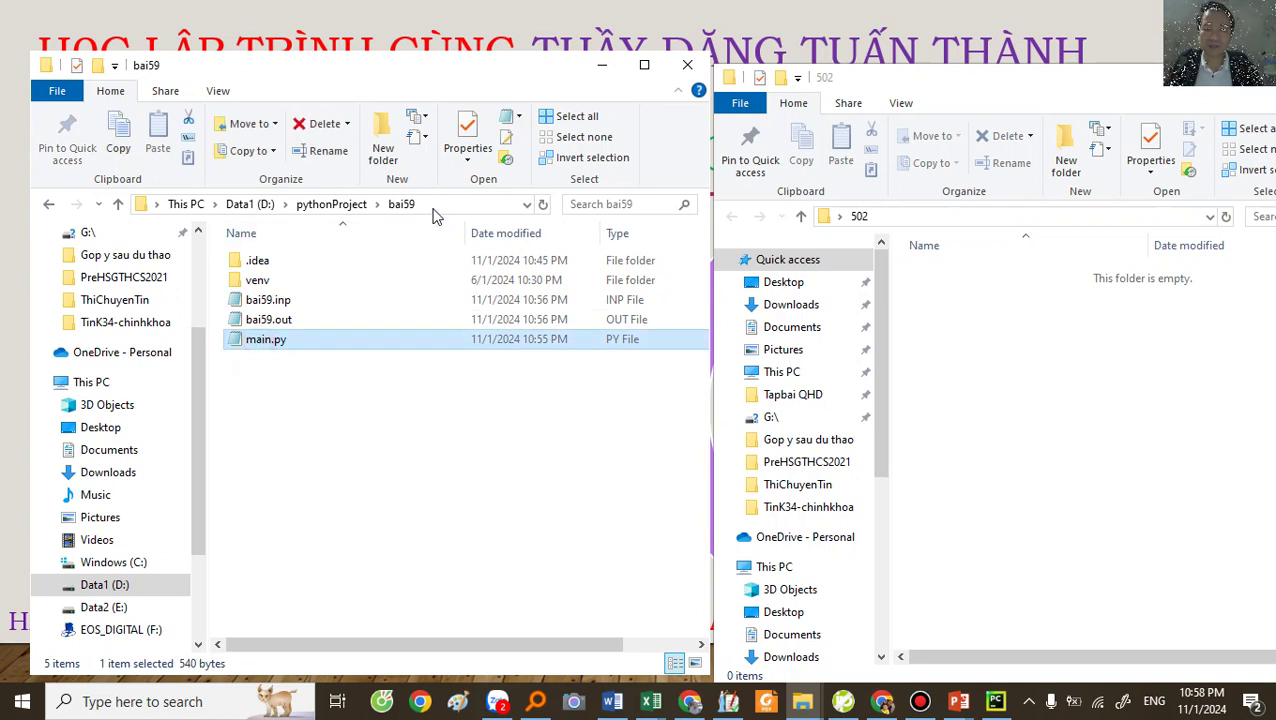
left_click(333, 478)
left_click(257, 345)
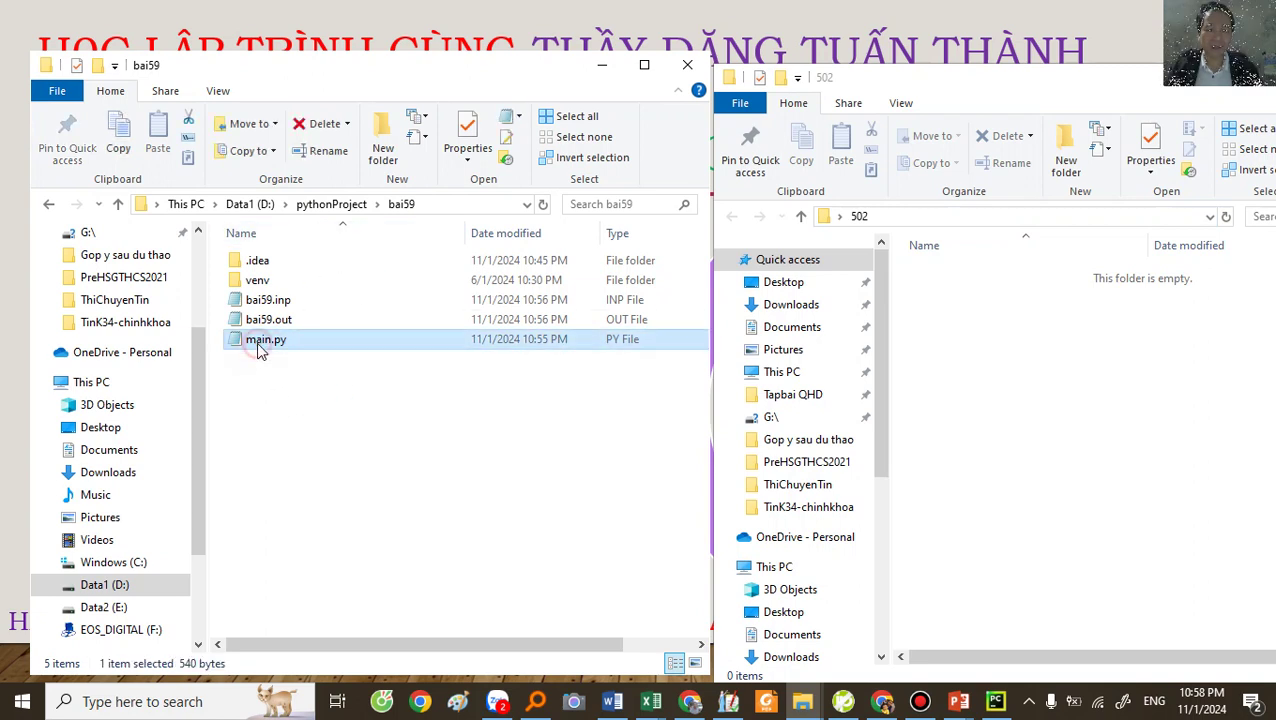
right_click(256, 342)
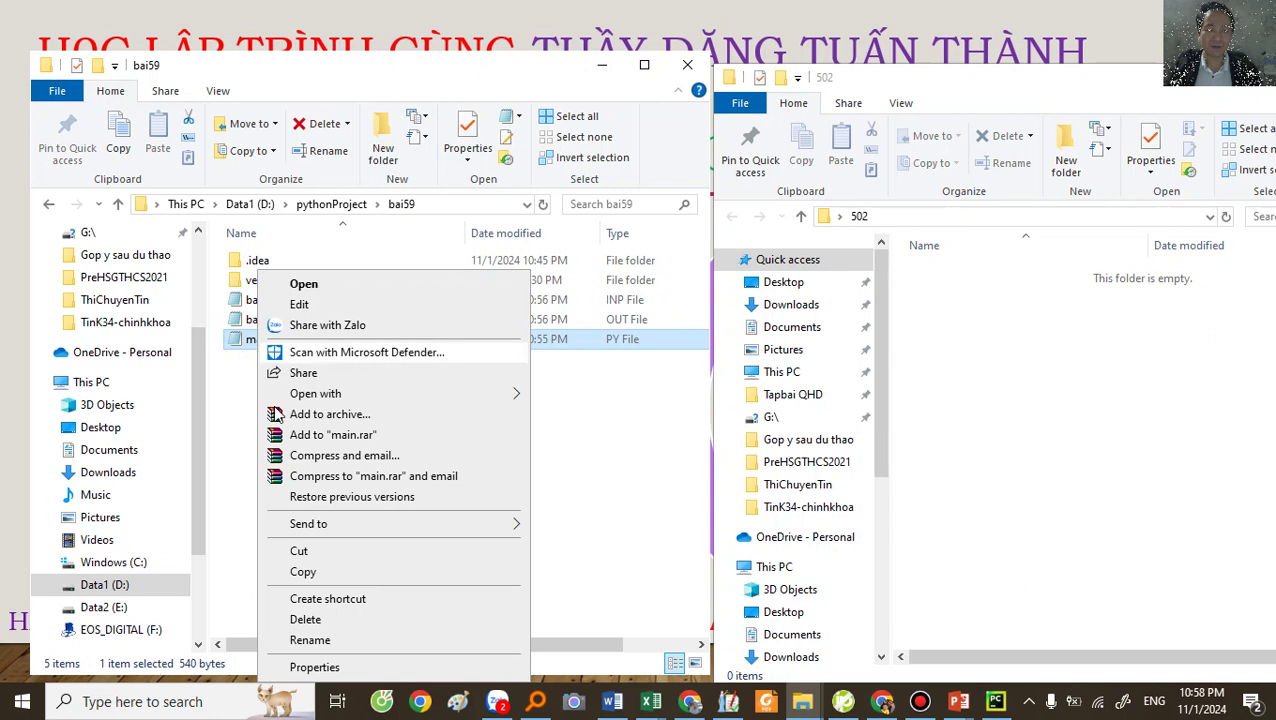
left_click(302, 573)
left_click(1003, 311)
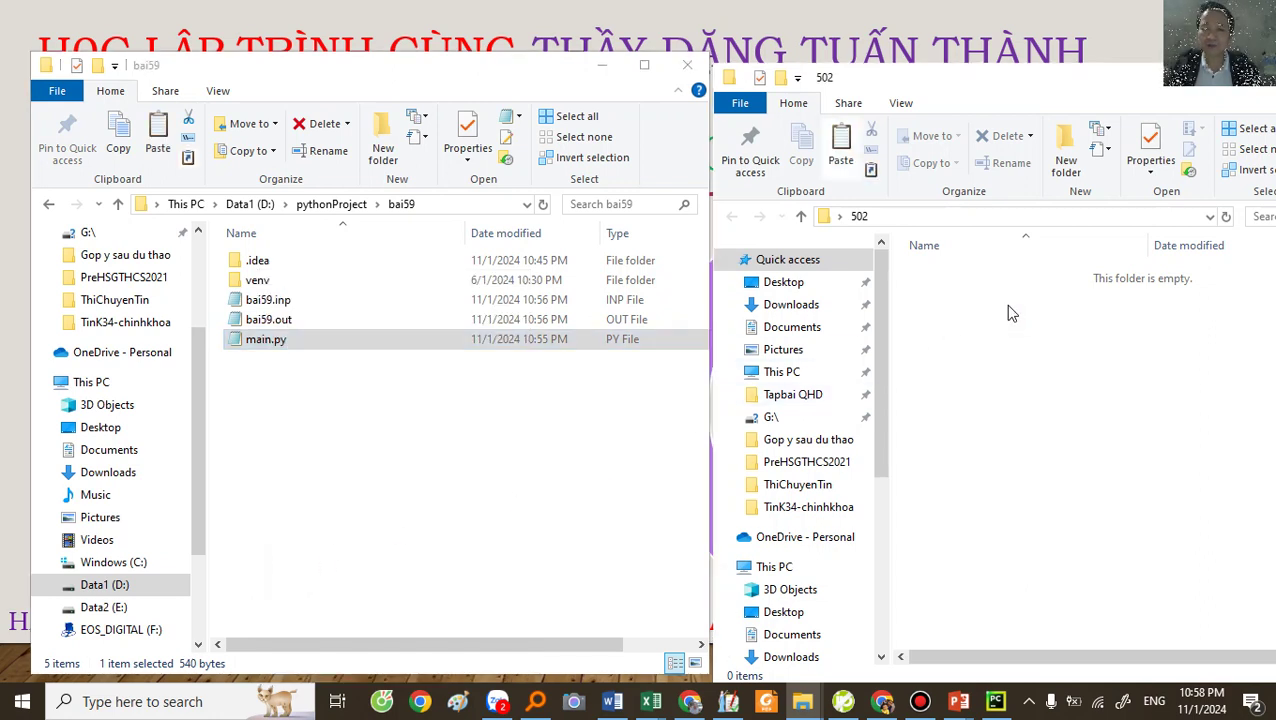
right_click(1005, 304)
left_click(1034, 432)
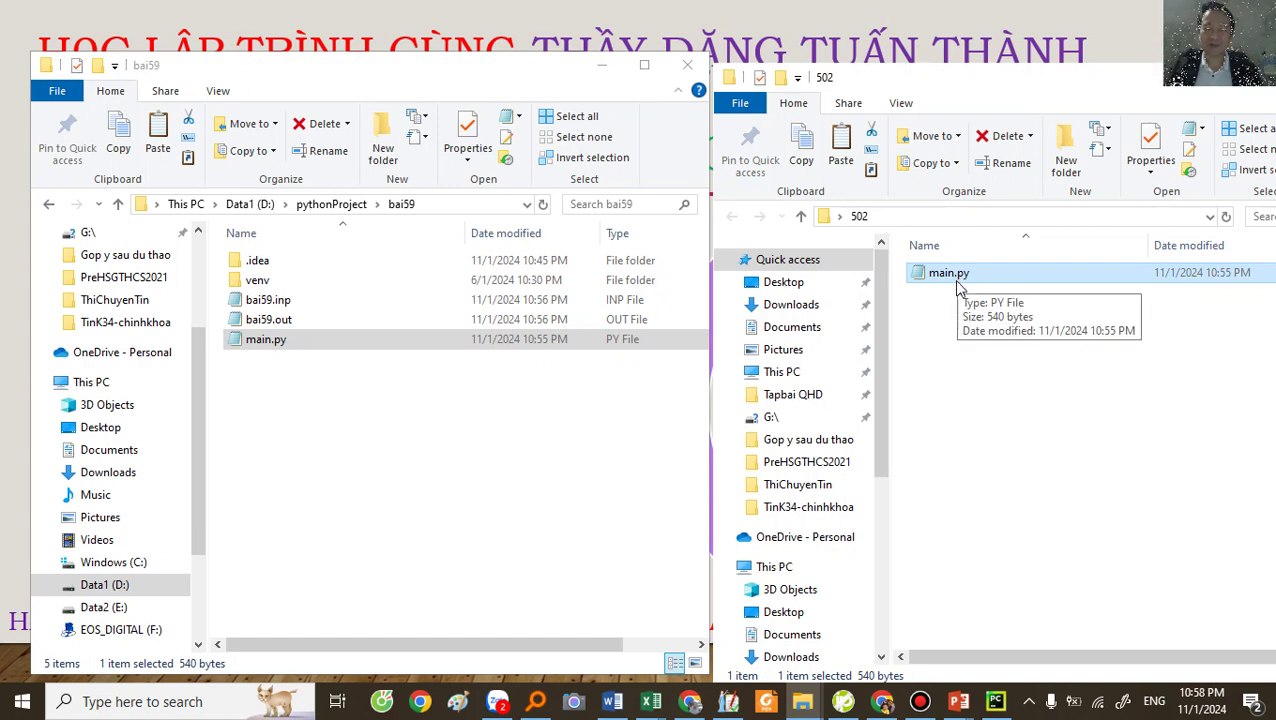
Rename the copied main.py in the 502 folder as bai59.py
right_click(950, 278)
left_click(276, 324)
left_click(266, 339)
left_click(946, 302)
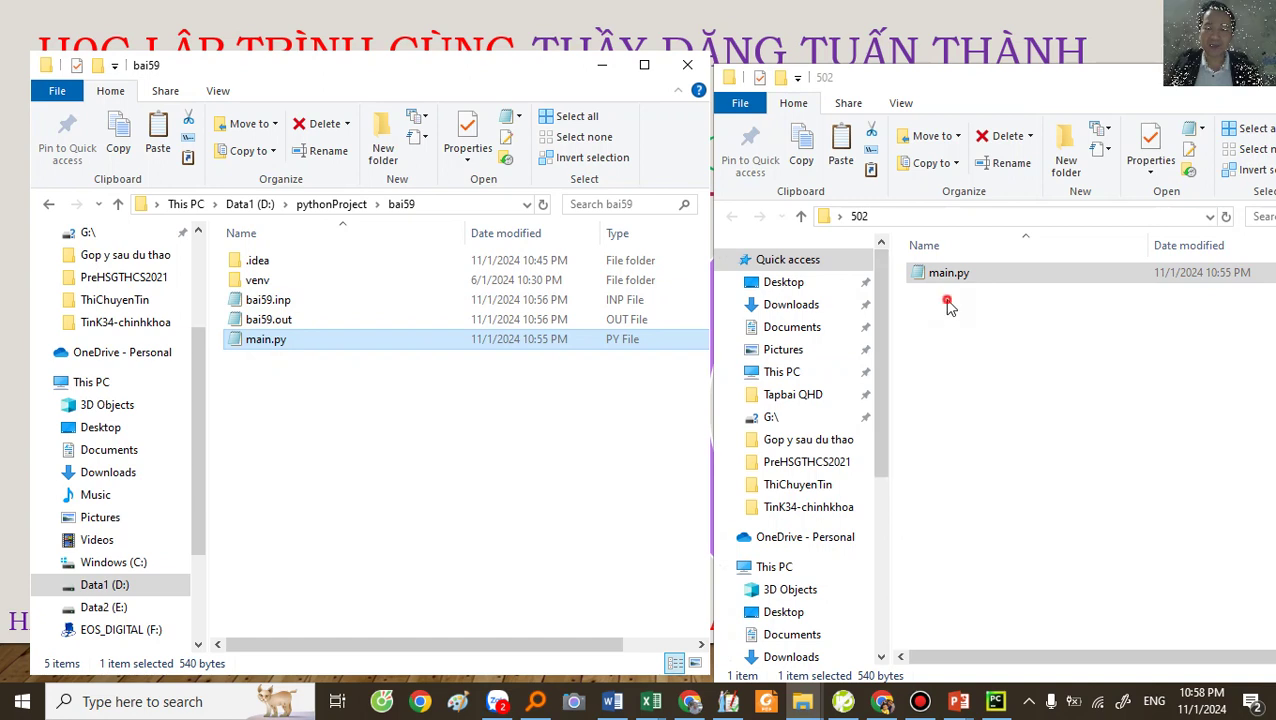
right_click(942, 275)
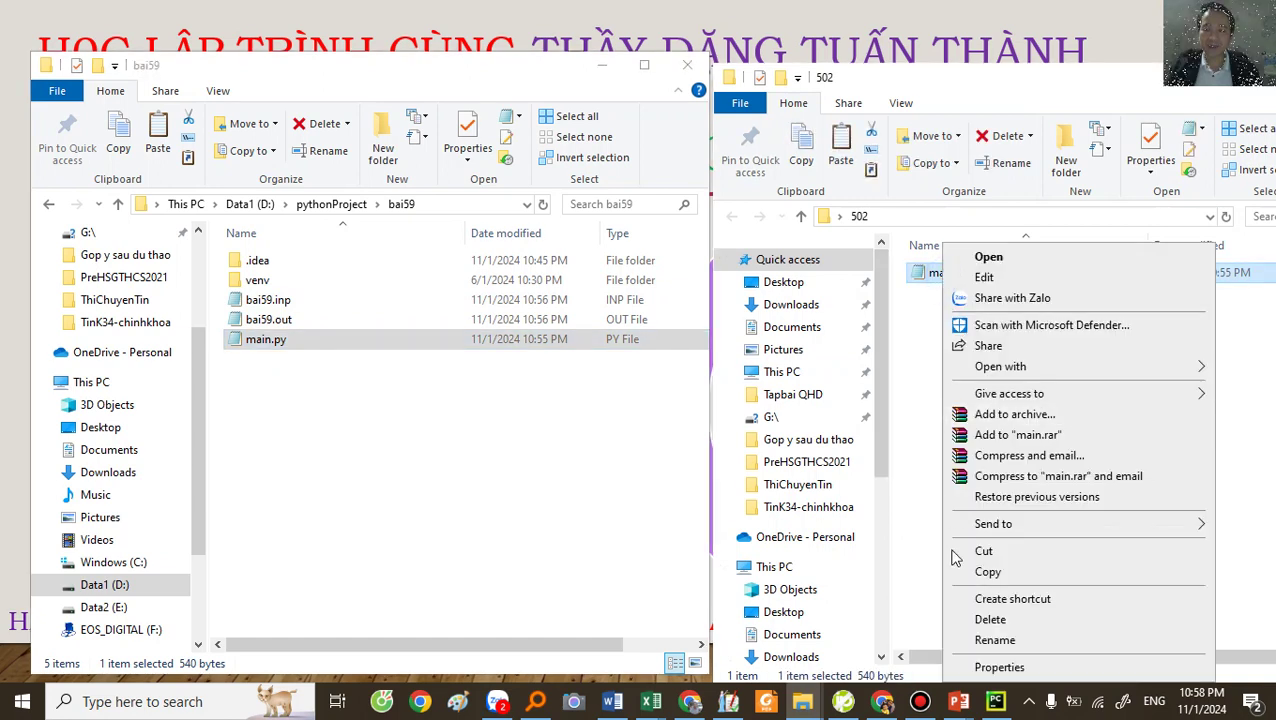
left_click(975, 645)
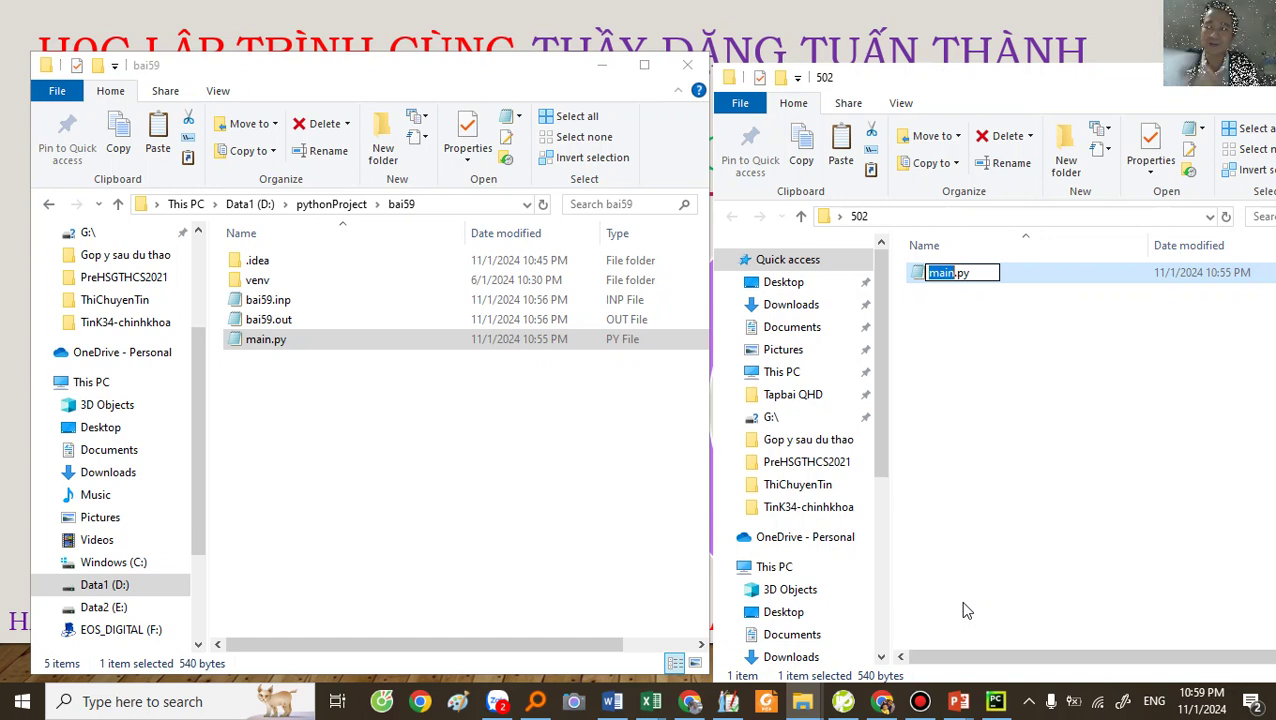
type("bai59")
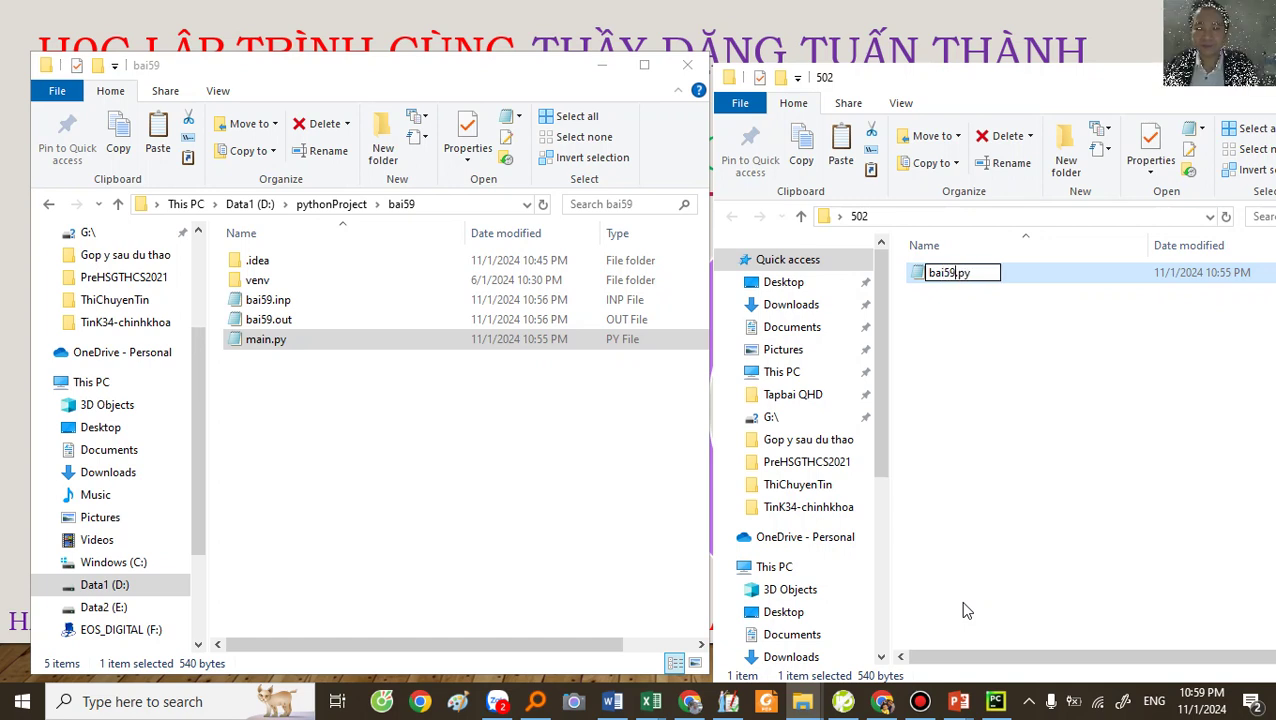
key("Return")
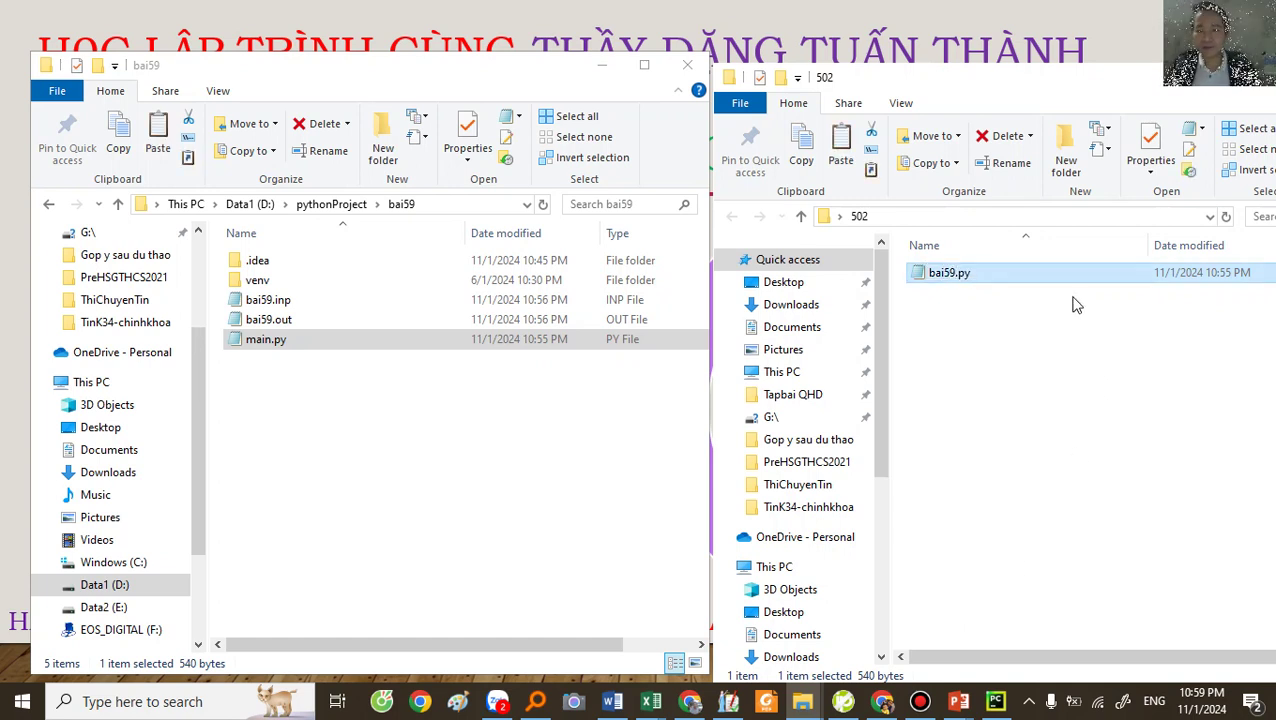
Open bai59.py from the 502 folder in Notepad, examine its file-handling code, and close it
left_click(958, 284)
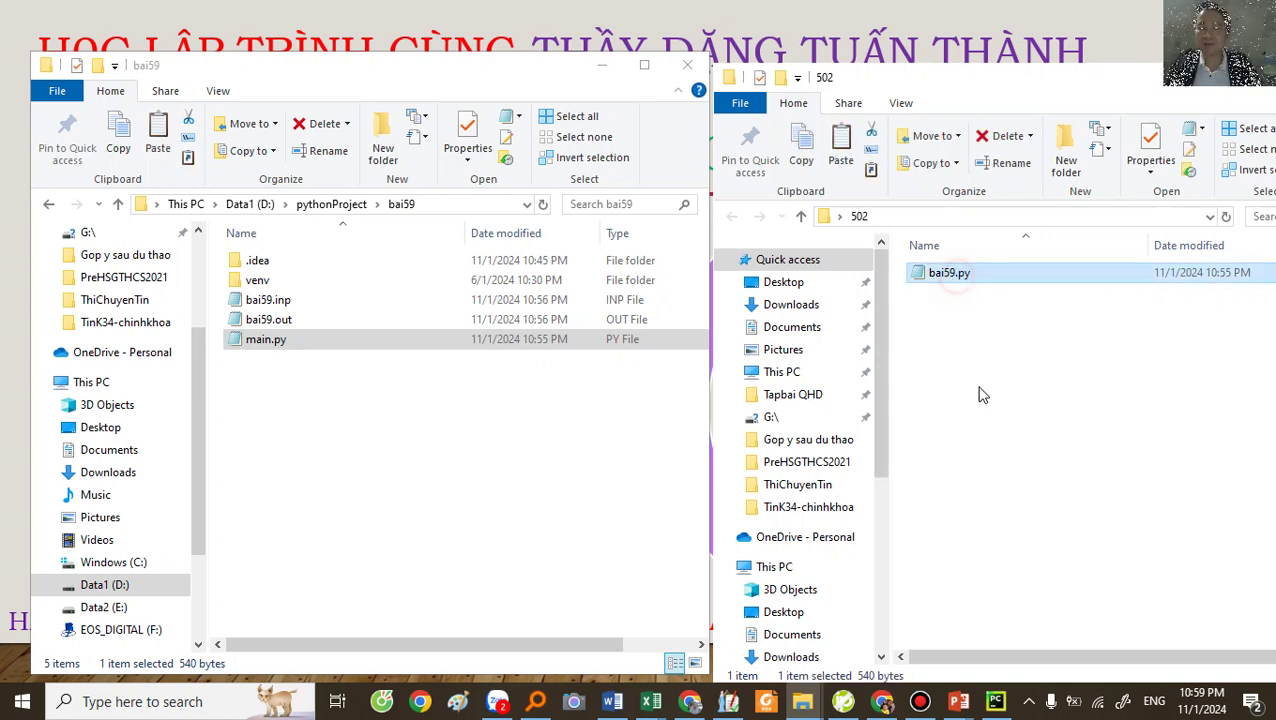
right_click(939, 283)
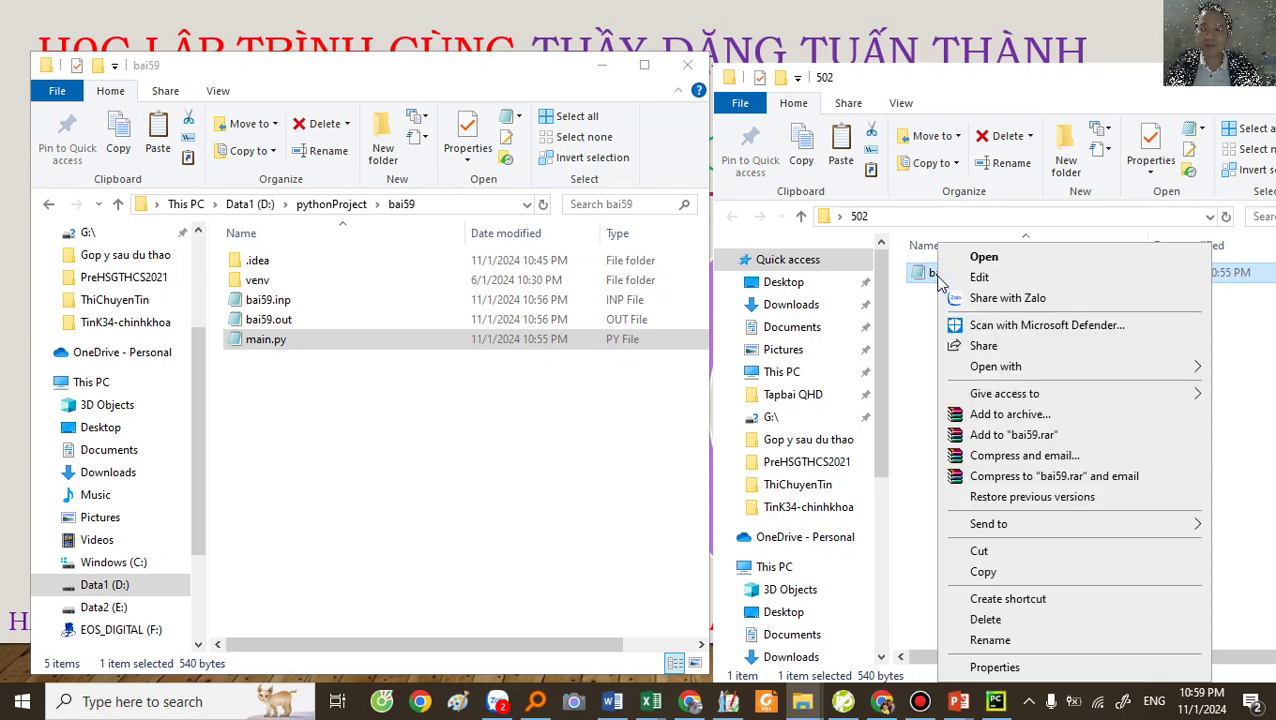
left_click(980, 279)
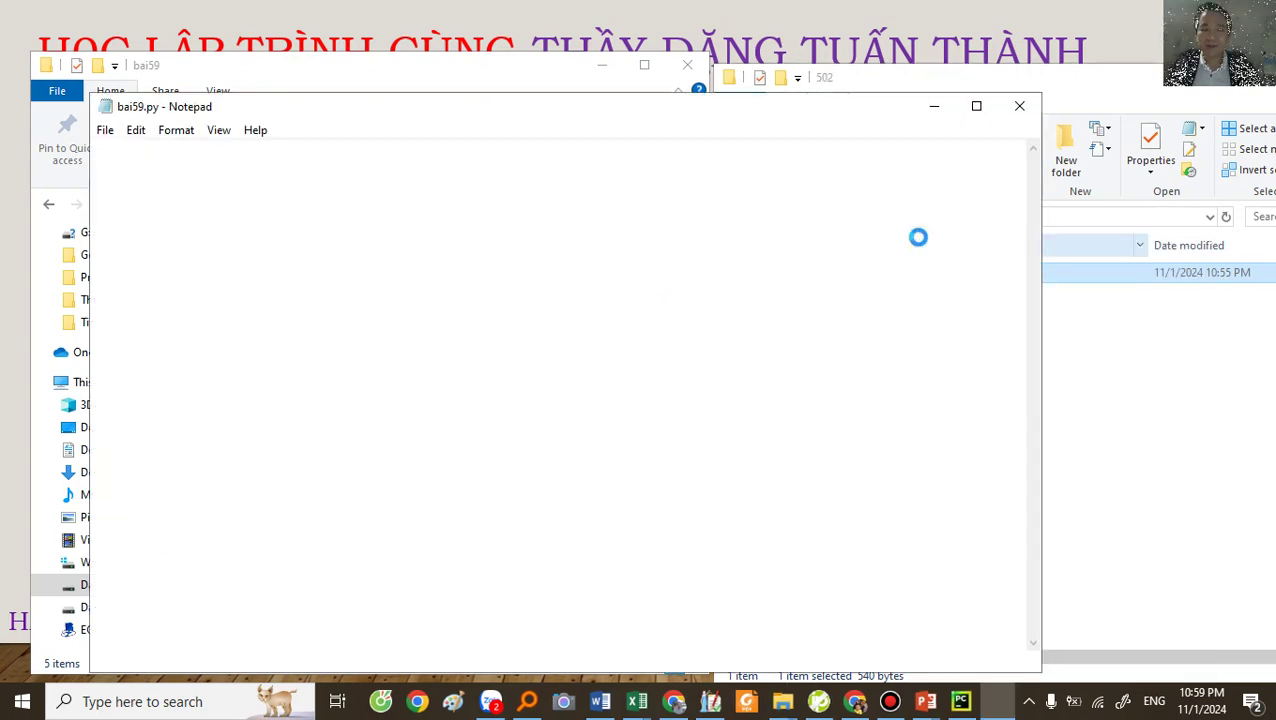
scroll(188, 251, "up", 9)
left_click_drag(98, 157, 474, 190)
left_click(308, 188)
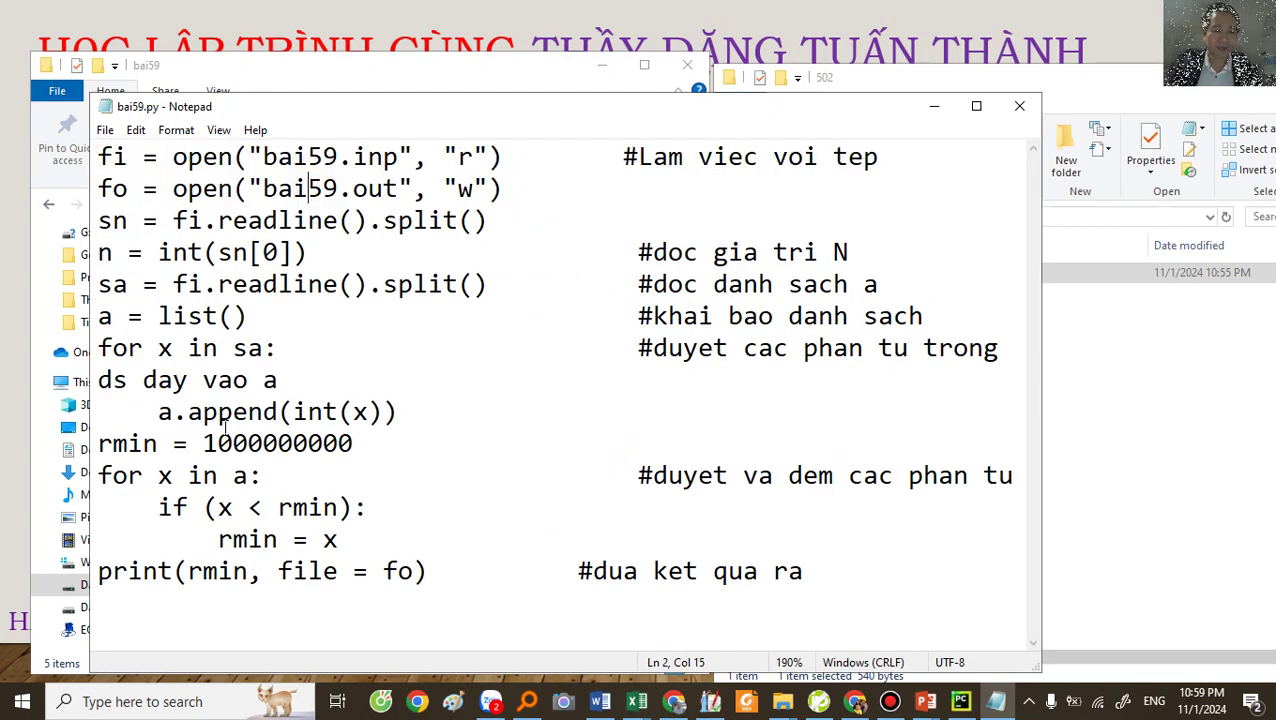
left_click(247, 609)
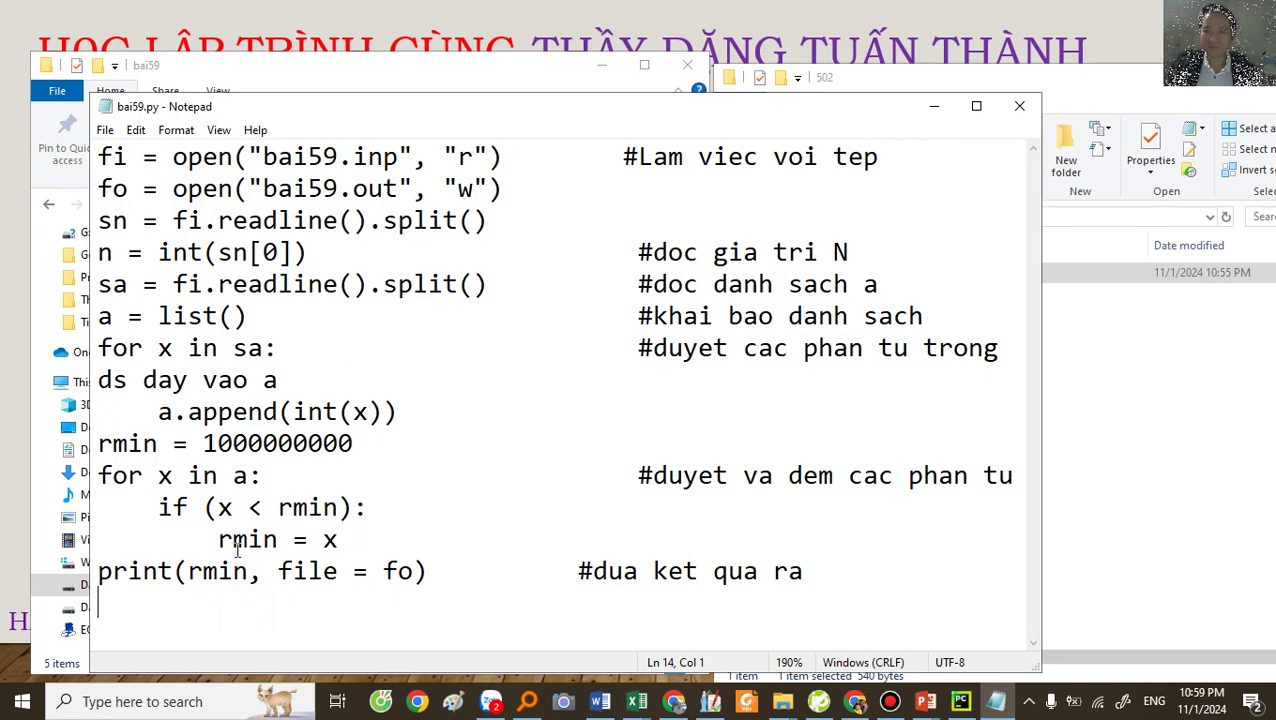
left_click(1020, 107)
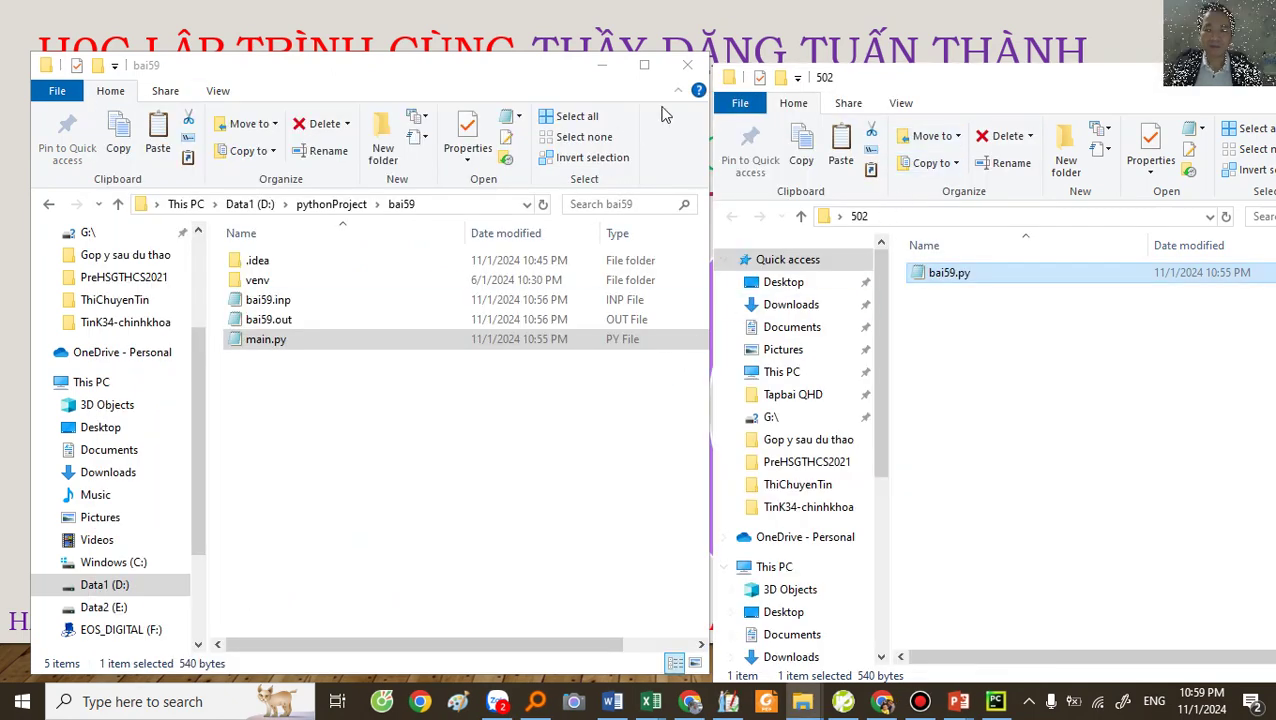
Open the bai58 folder inside pythonProject and copy its main.py into the 502 folder
left_click(331, 204)
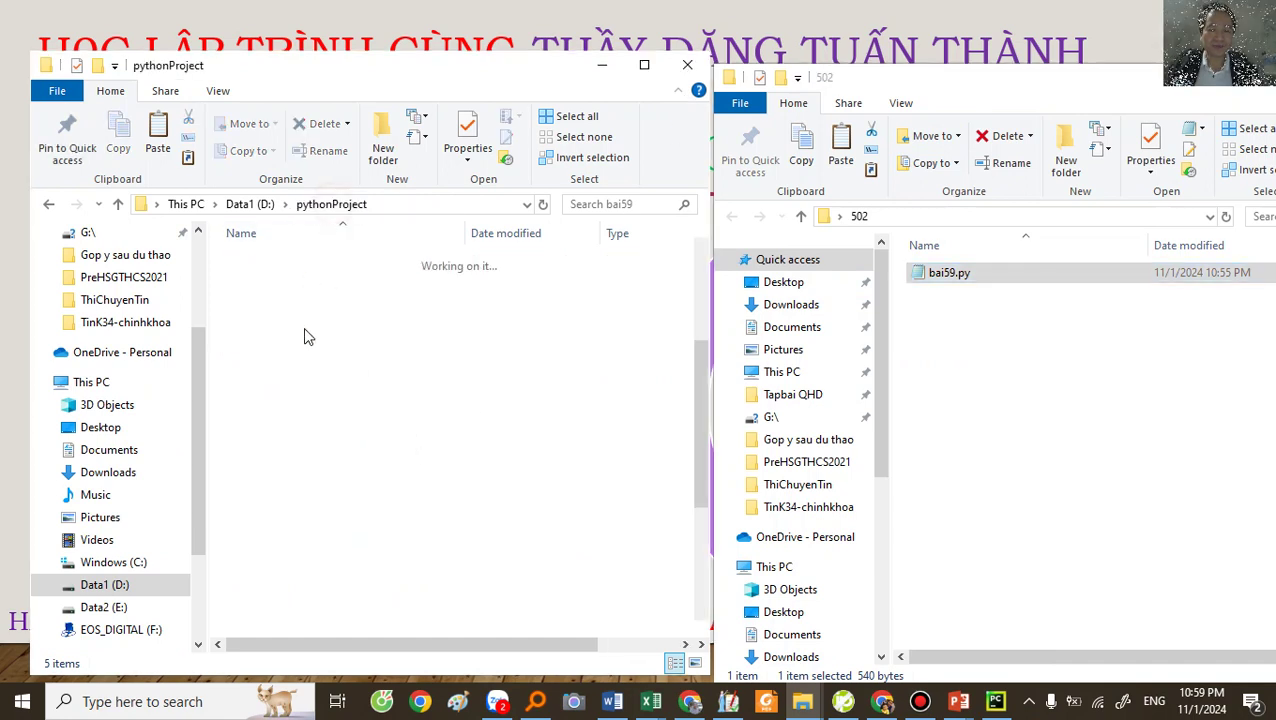
double_click(263, 606)
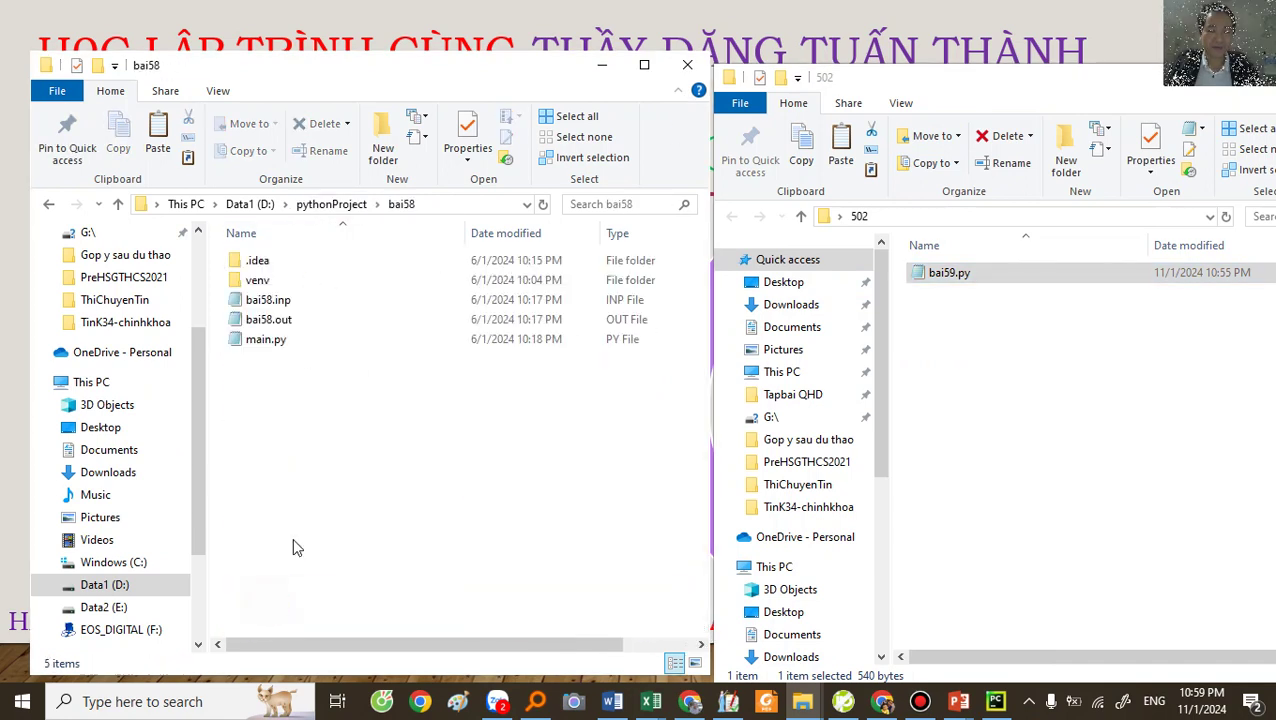
left_click(280, 344)
right_click(265, 340)
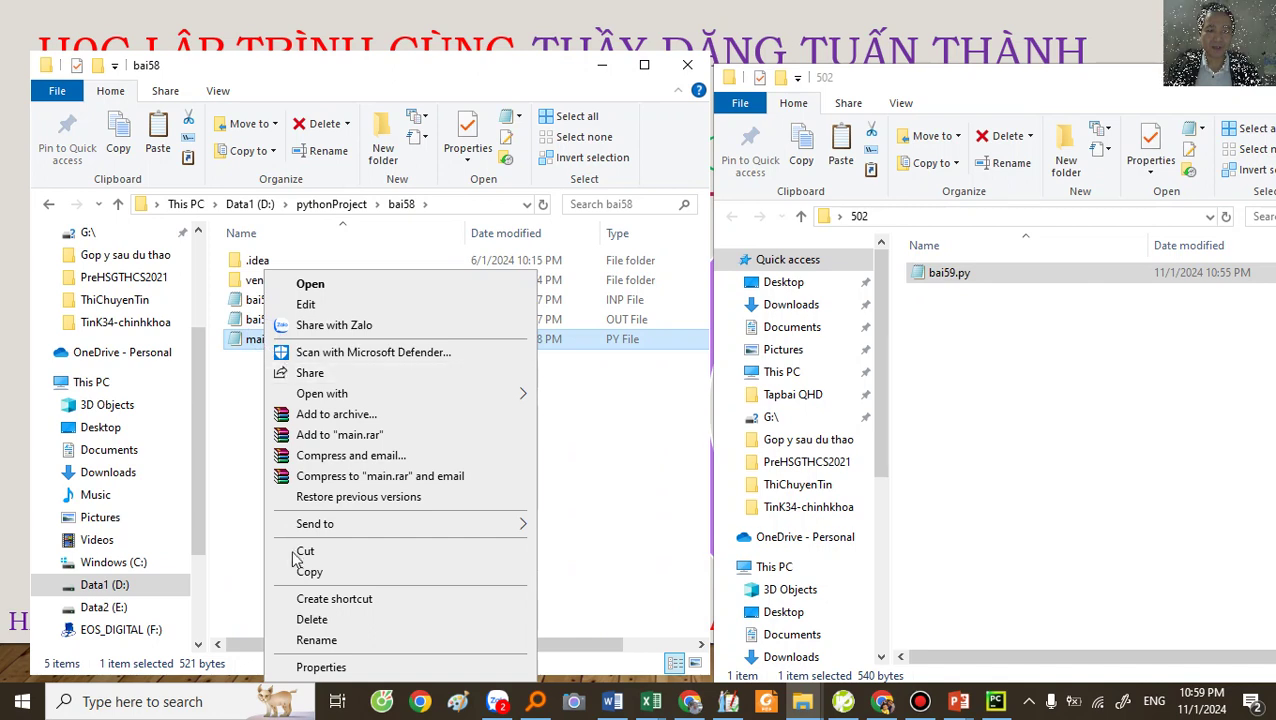
left_click(296, 571)
left_click(1062, 348)
right_click(988, 342)
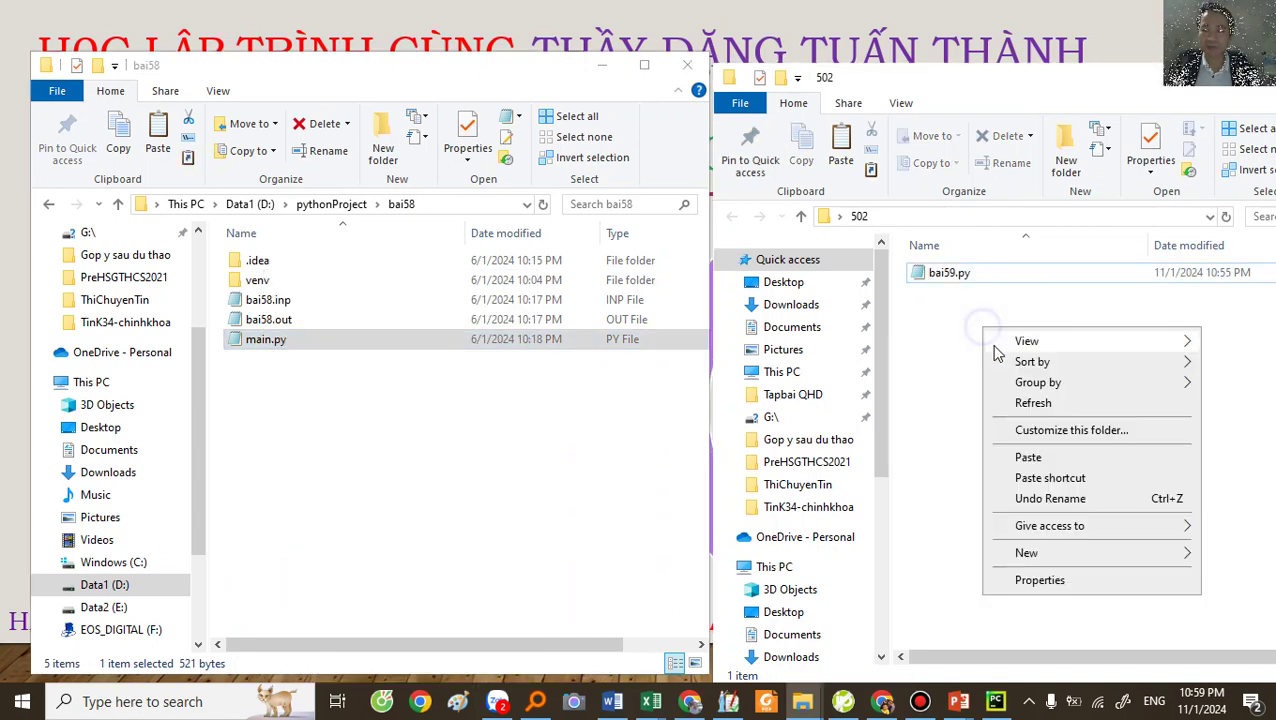
left_click(1022, 452)
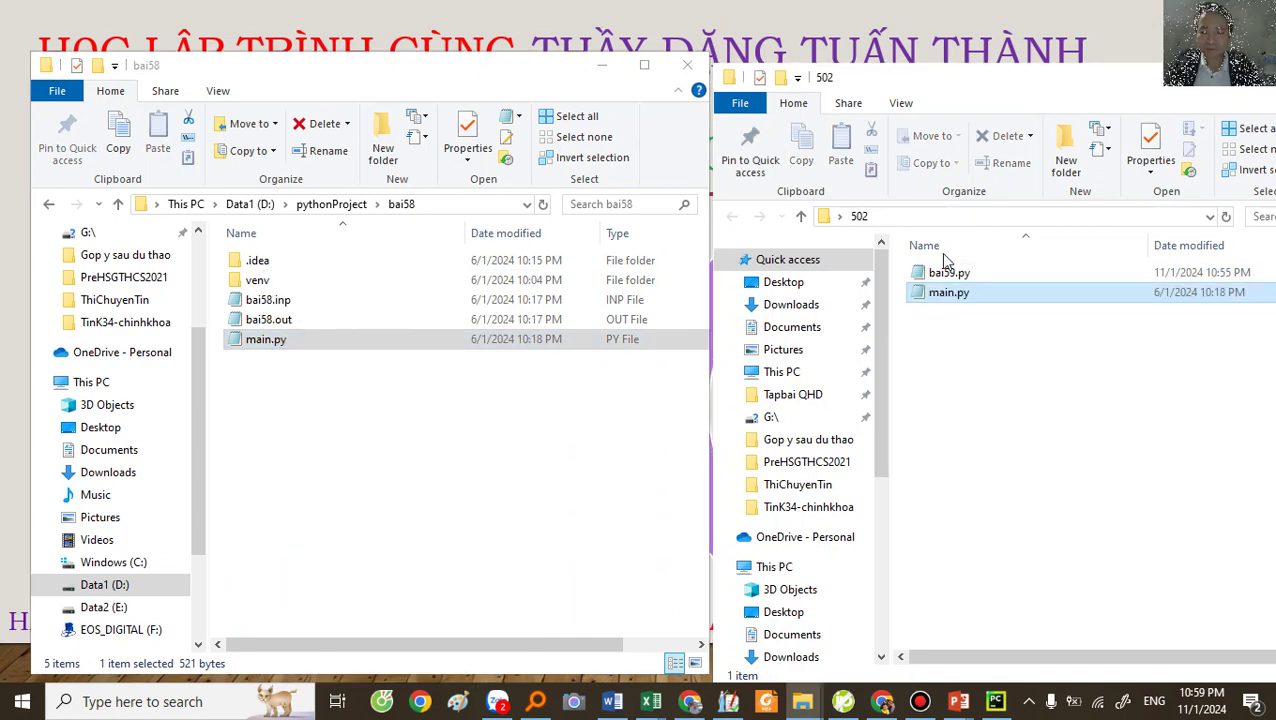
Rename the copied main.py in the 502 folder as bai58.py
left_click(942, 293)
type("bai")
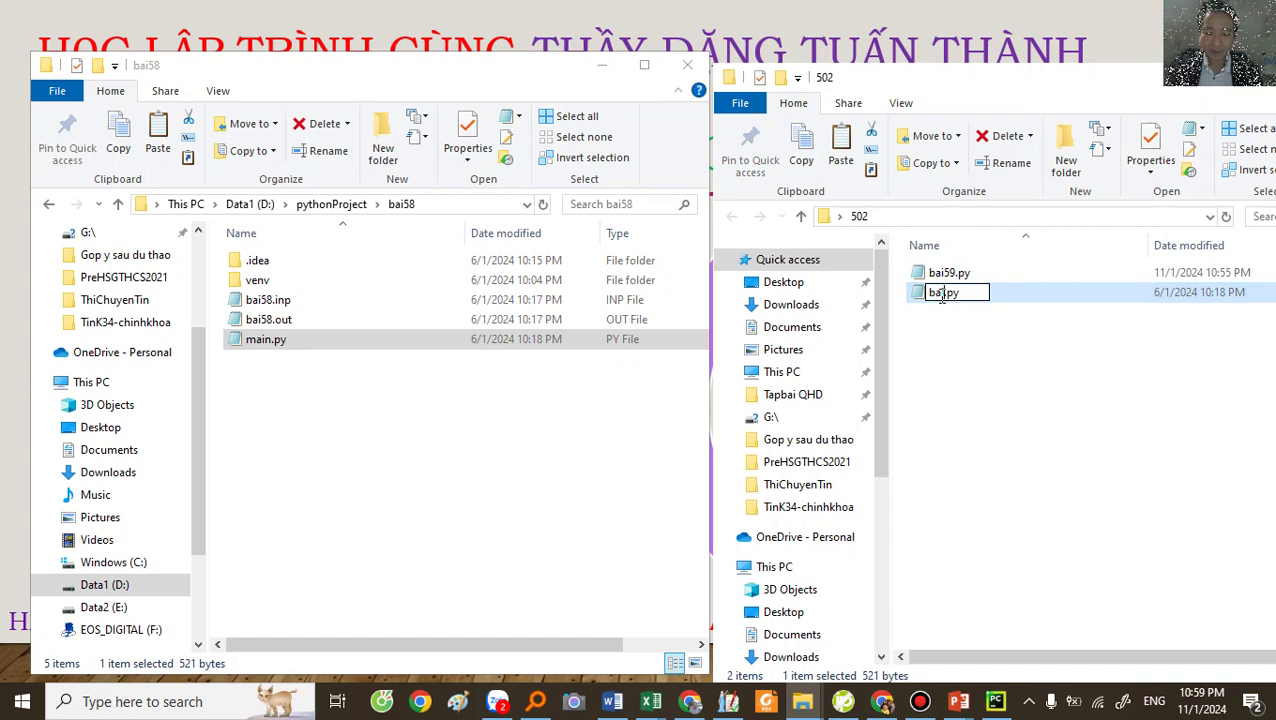
type("58")
key("Return")
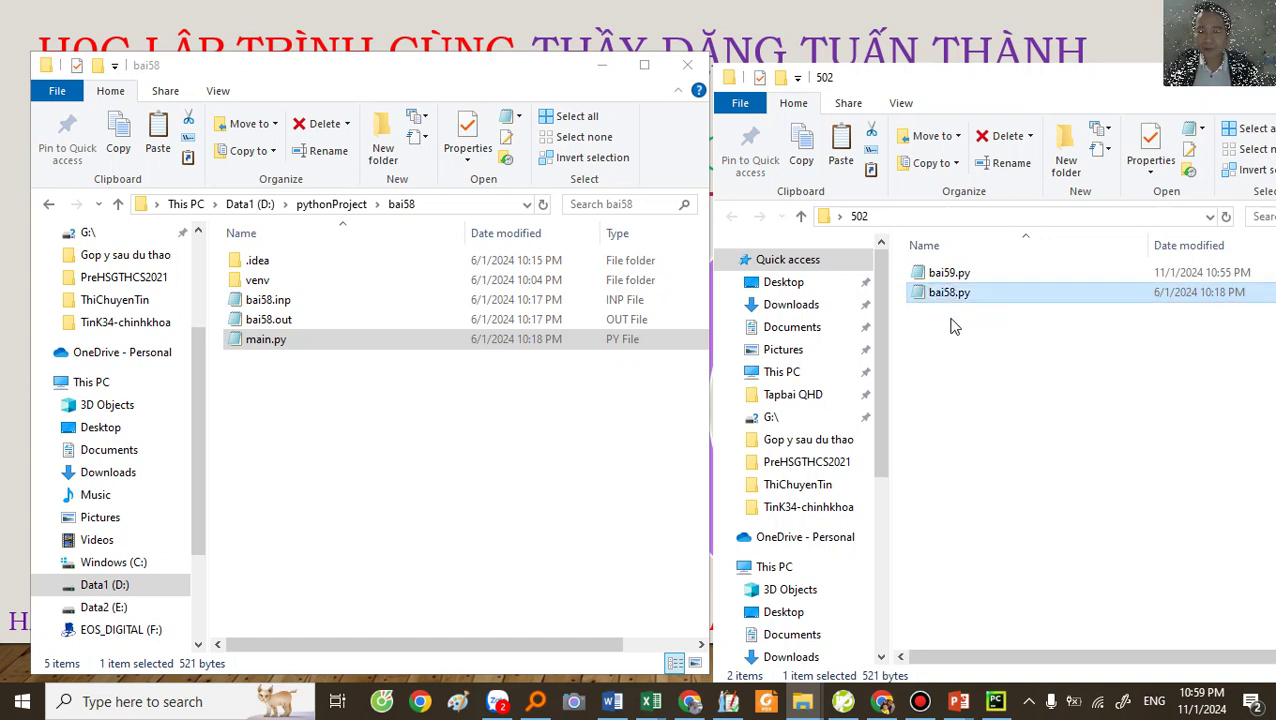
Open bai58.py from the 502 folder in Notepad, examine its input and output file names, and close it
right_click(940, 300)
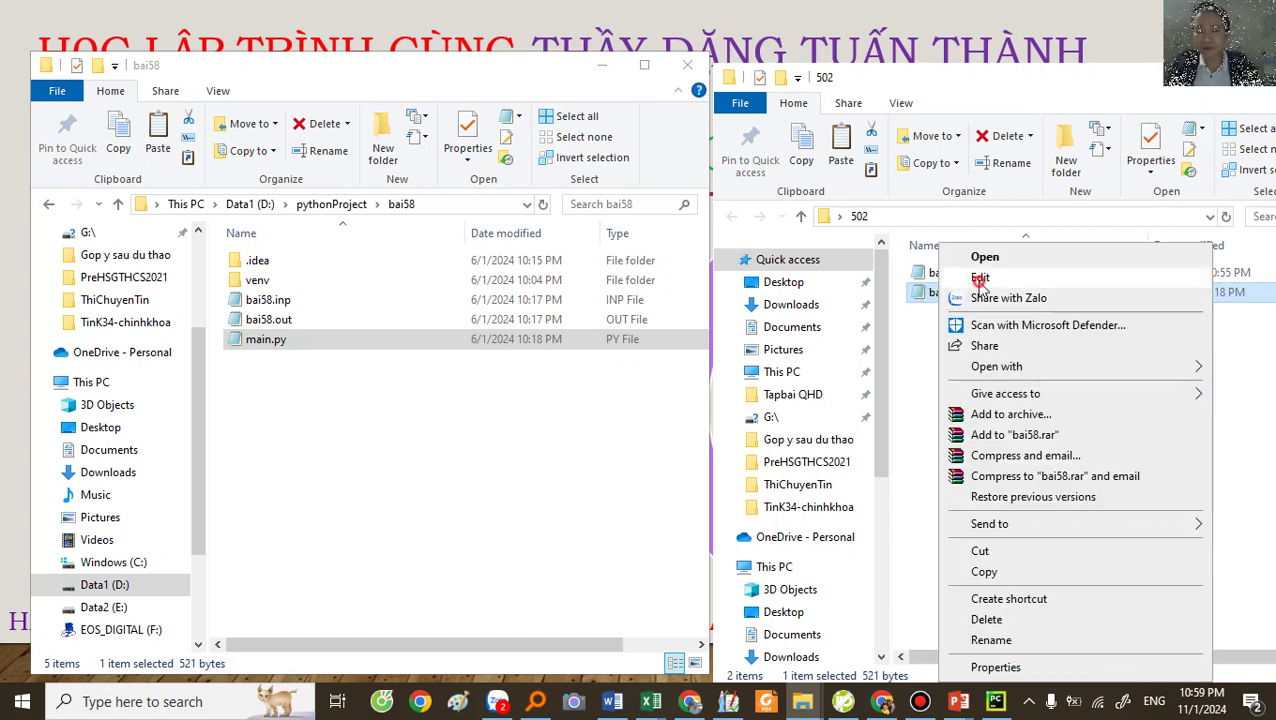
left_click(972, 276)
scroll(192, 164, "up", 9)
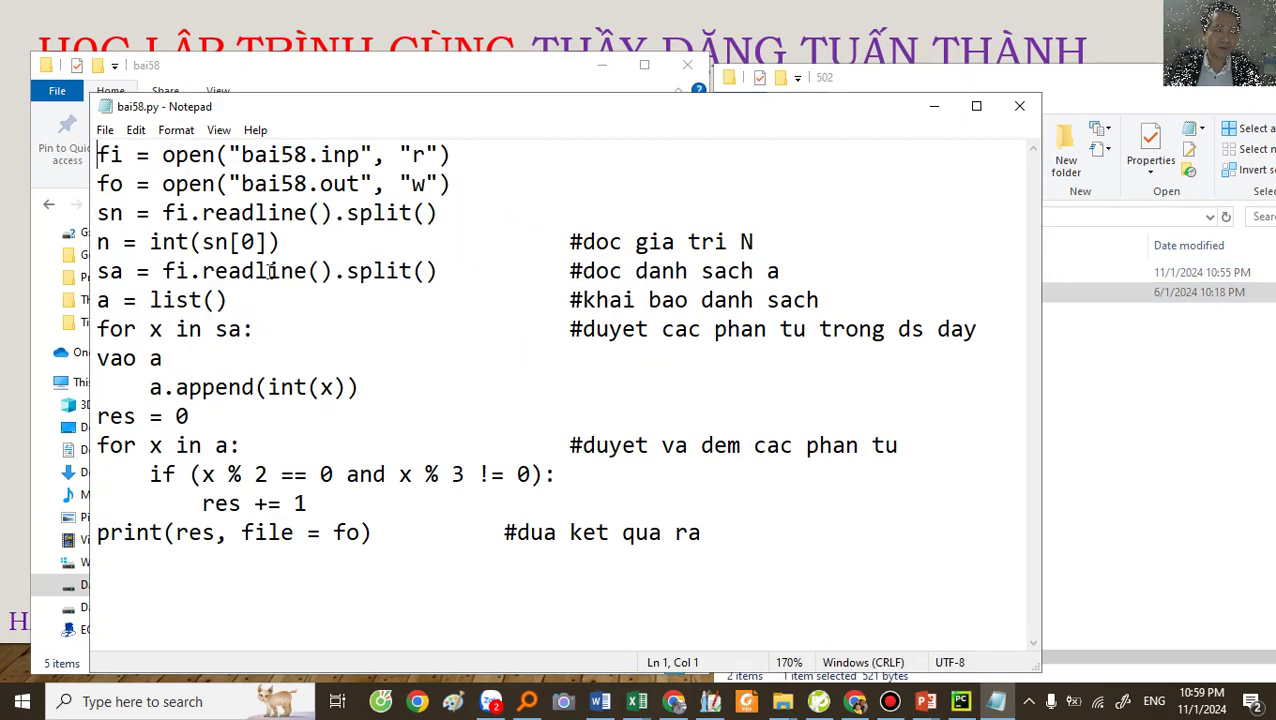
left_click_drag(263, 157, 383, 157)
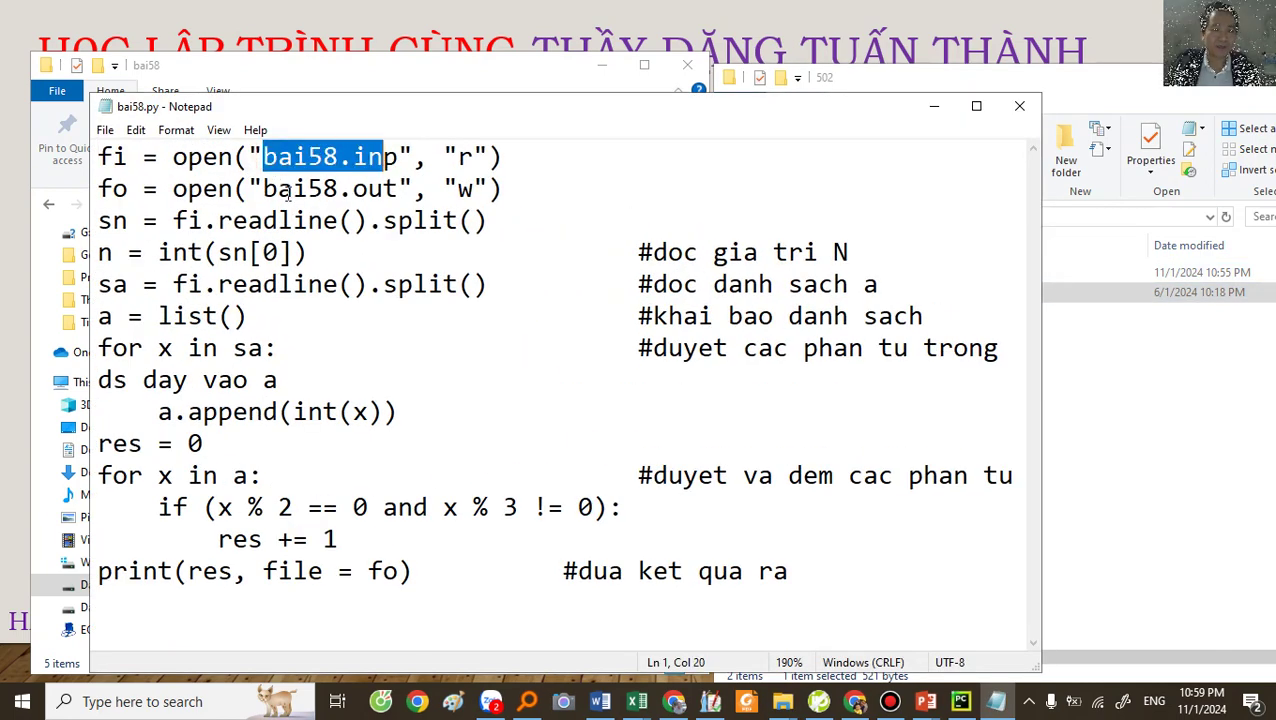
left_click_drag(308, 189, 340, 189)
left_click(406, 410)
left_click(352, 475)
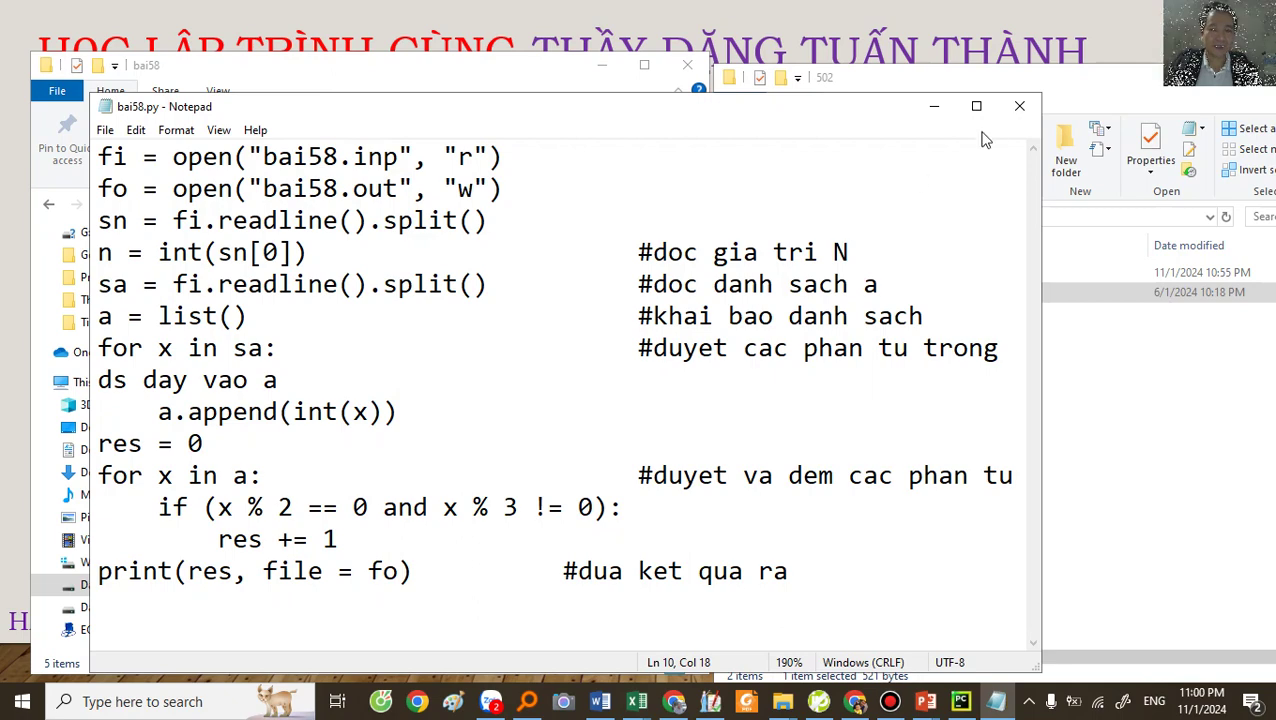
left_click(1020, 107)
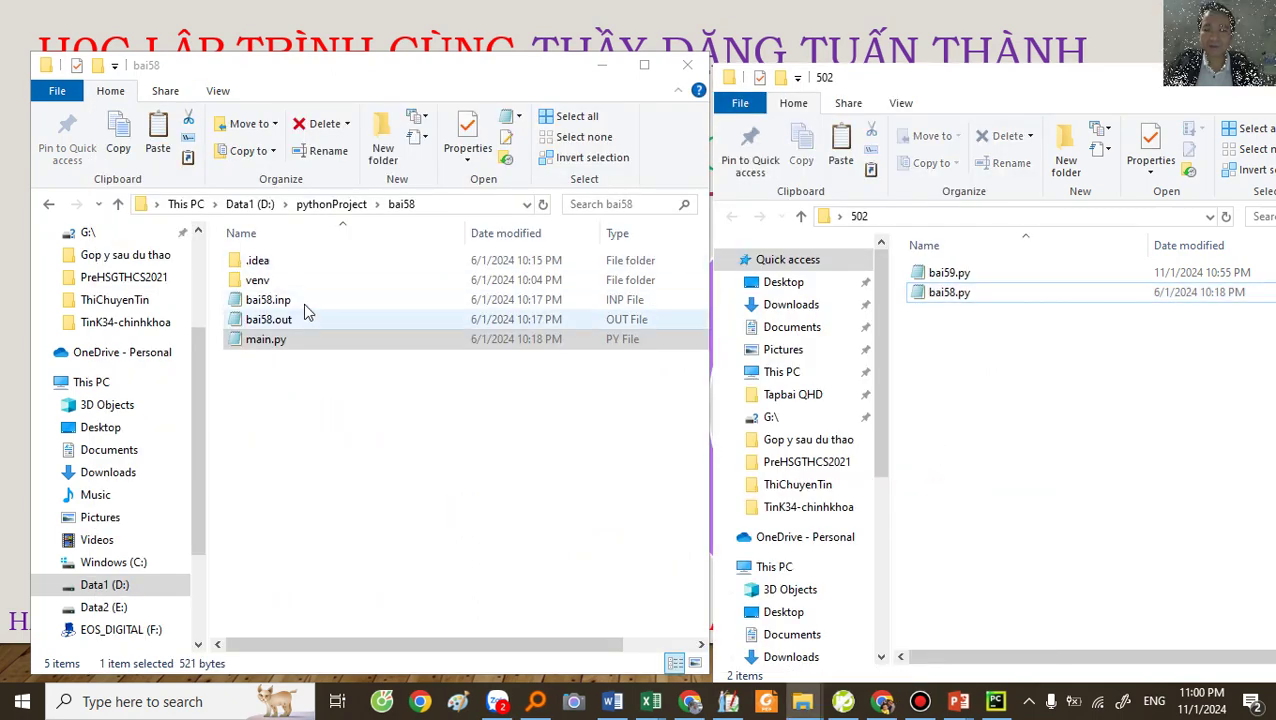
Open the bai57 folder inside pythonProject and copy its main.py into the 502 folder
left_click(350, 205)
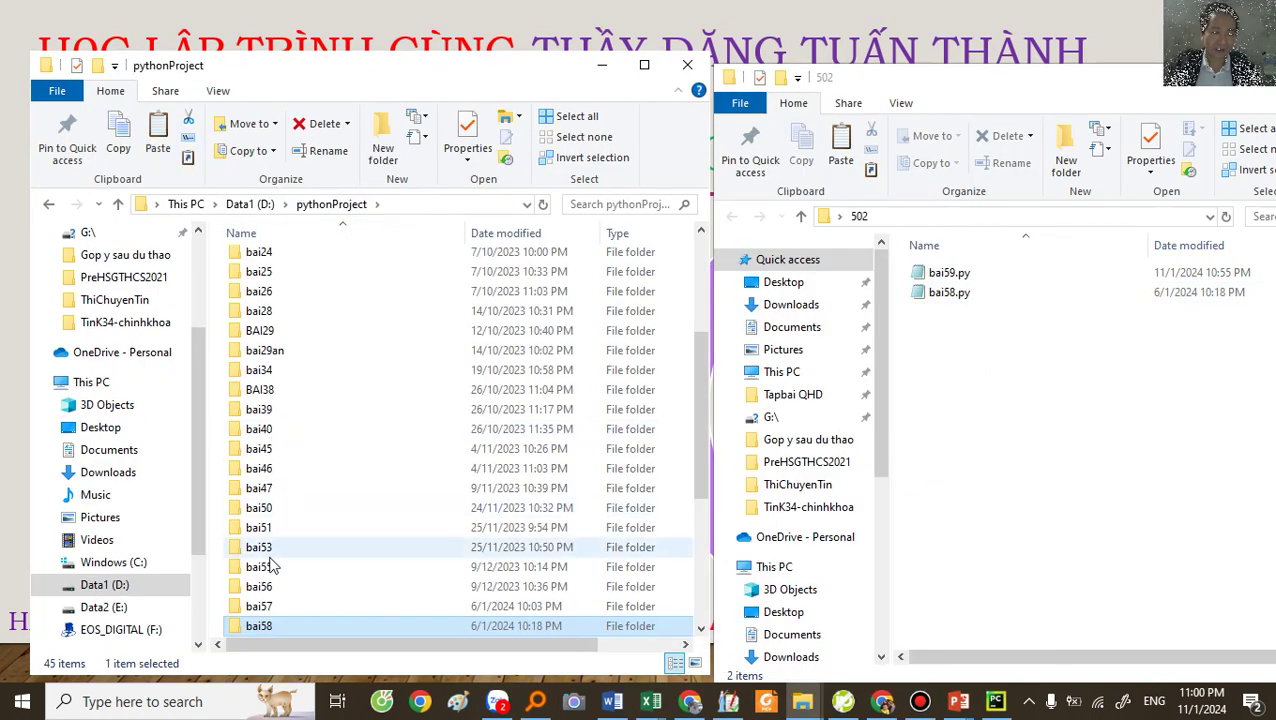
double_click(262, 610)
left_click(262, 319)
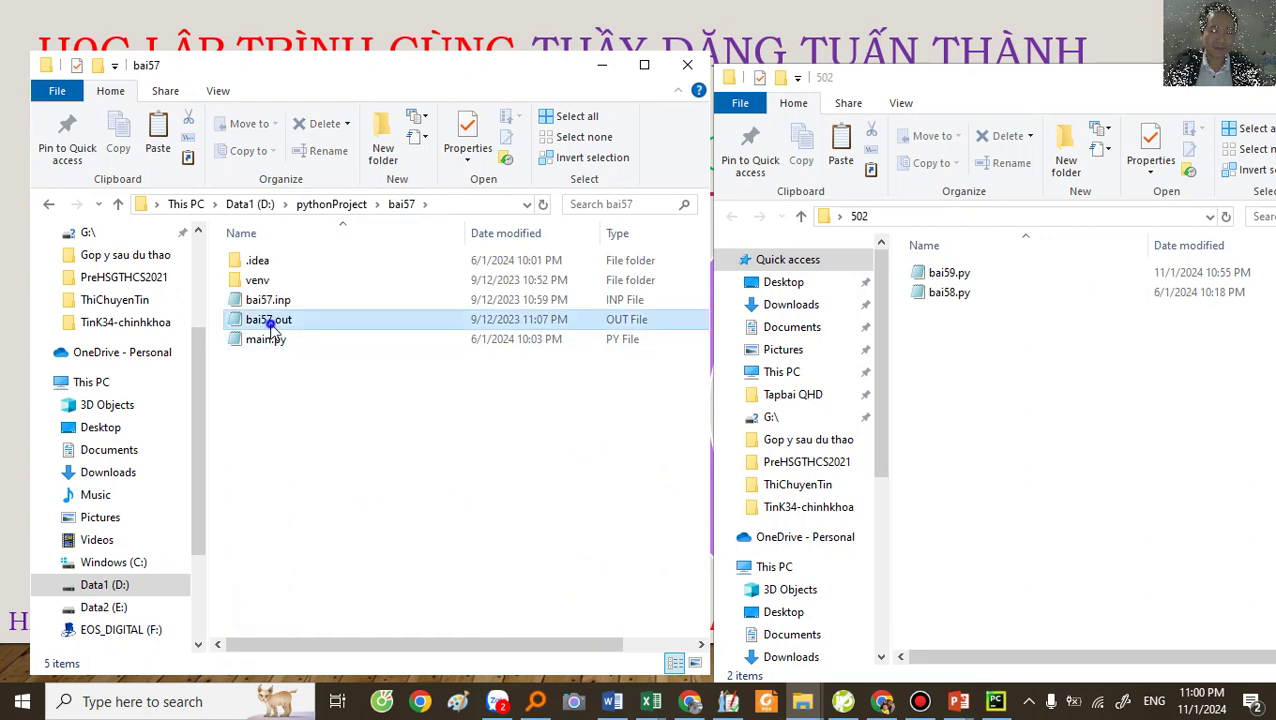
right_click(270, 319)
left_click(258, 341)
left_click(264, 300)
left_click(264, 320)
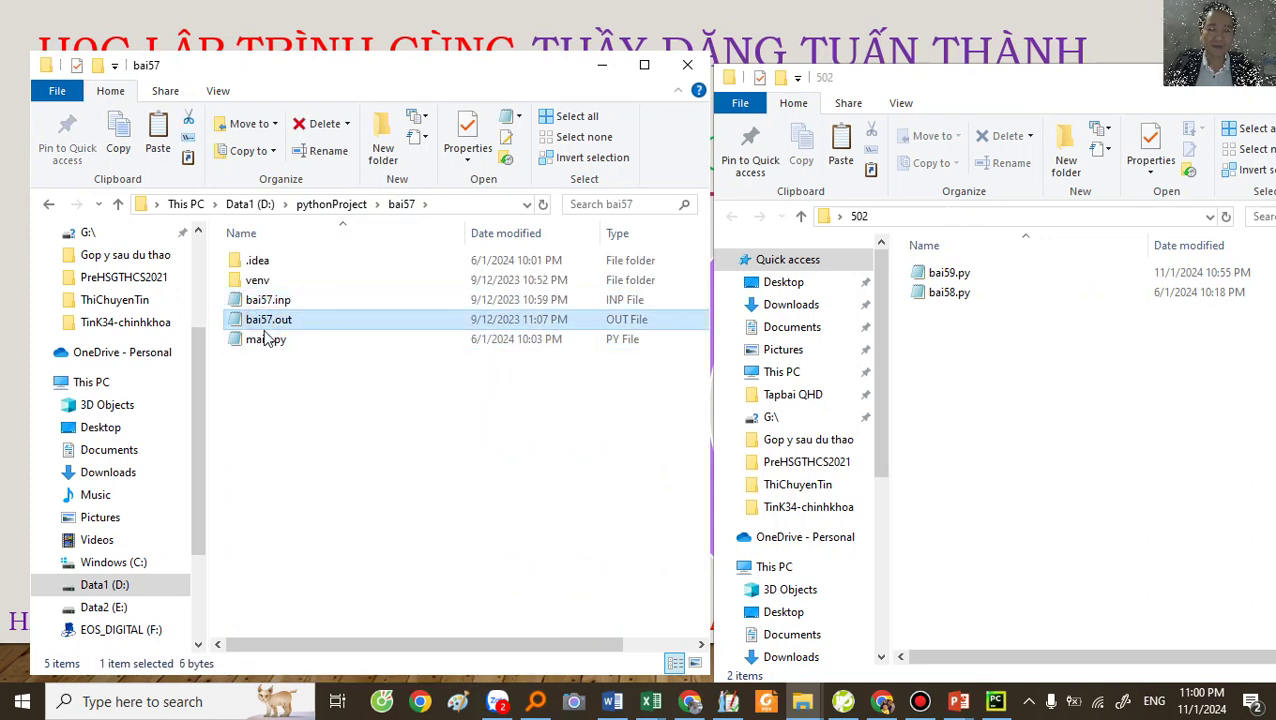
left_click(263, 341)
left_click(951, 396)
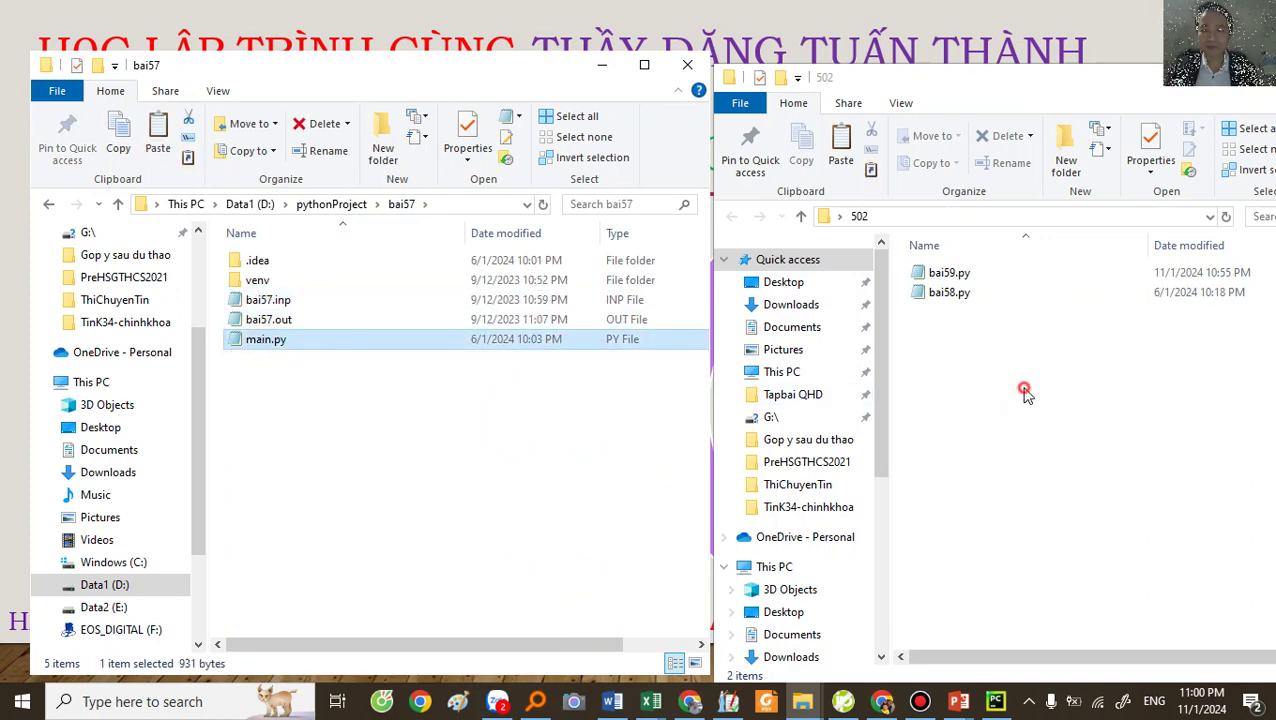
key("ctrl+v")
Rename the copied main.py in the 502 folder as bai57.py
right_click(942, 312)
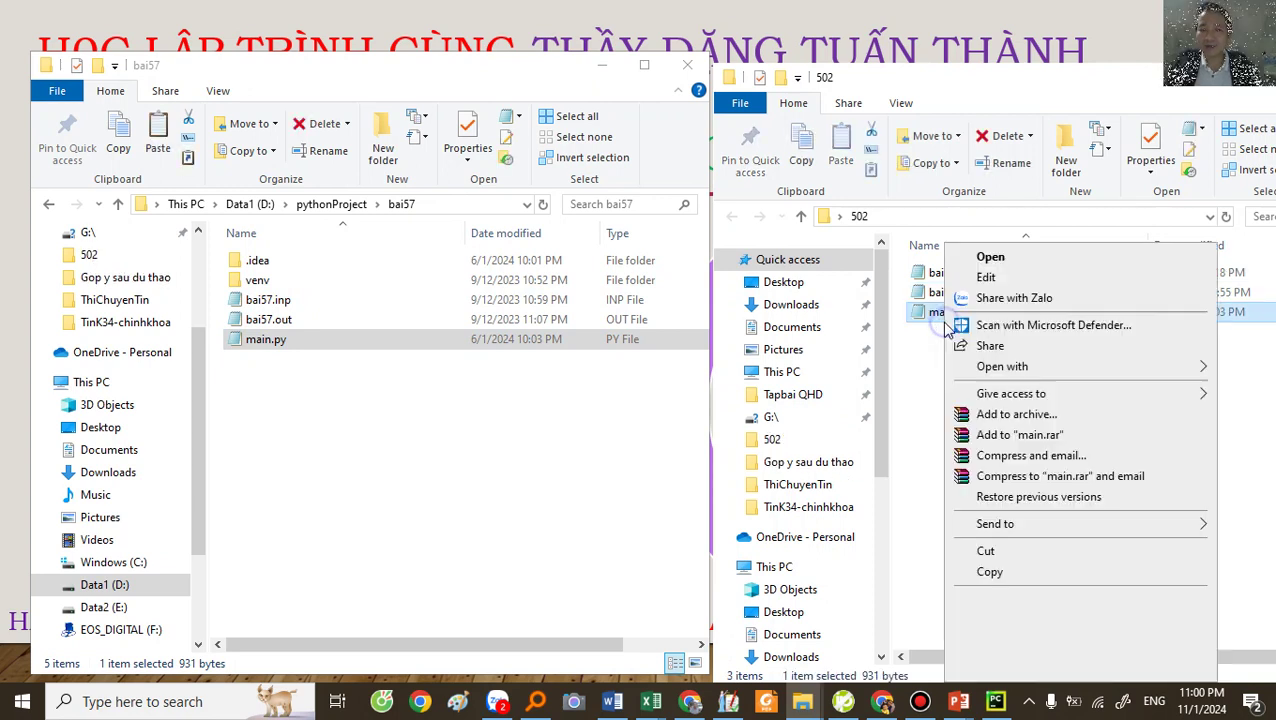
left_click(983, 640)
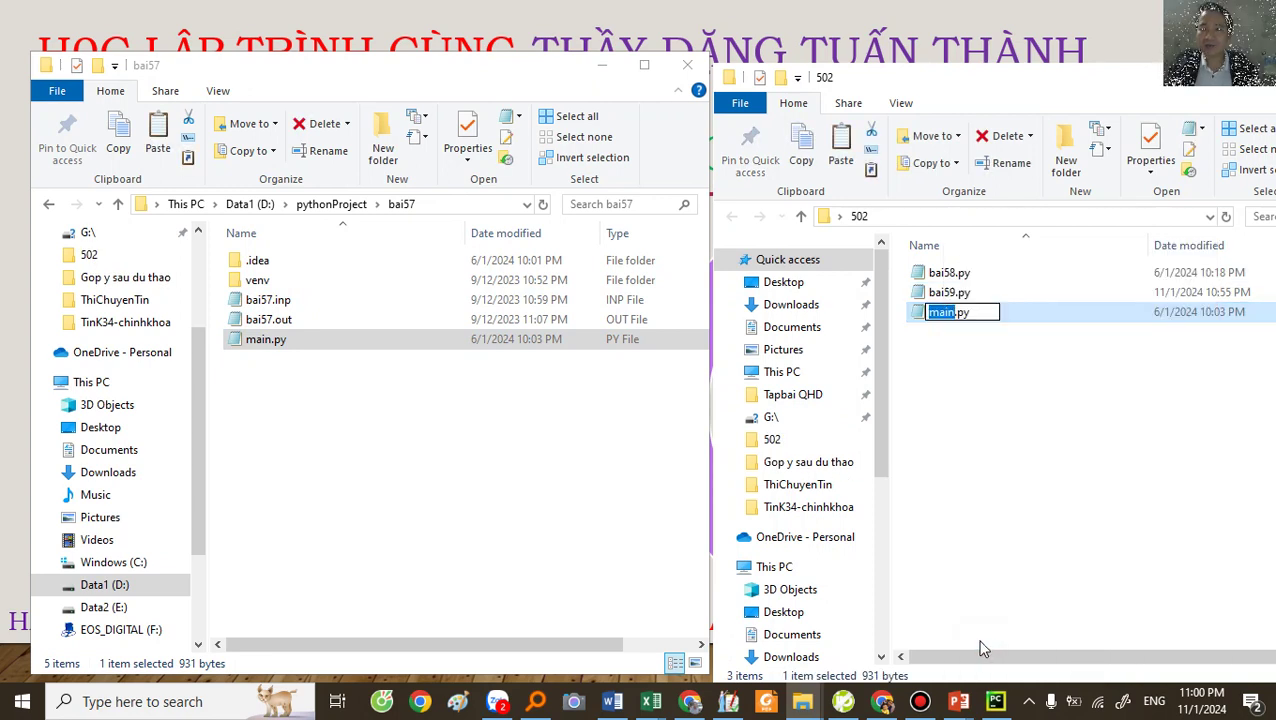
type("bai57")
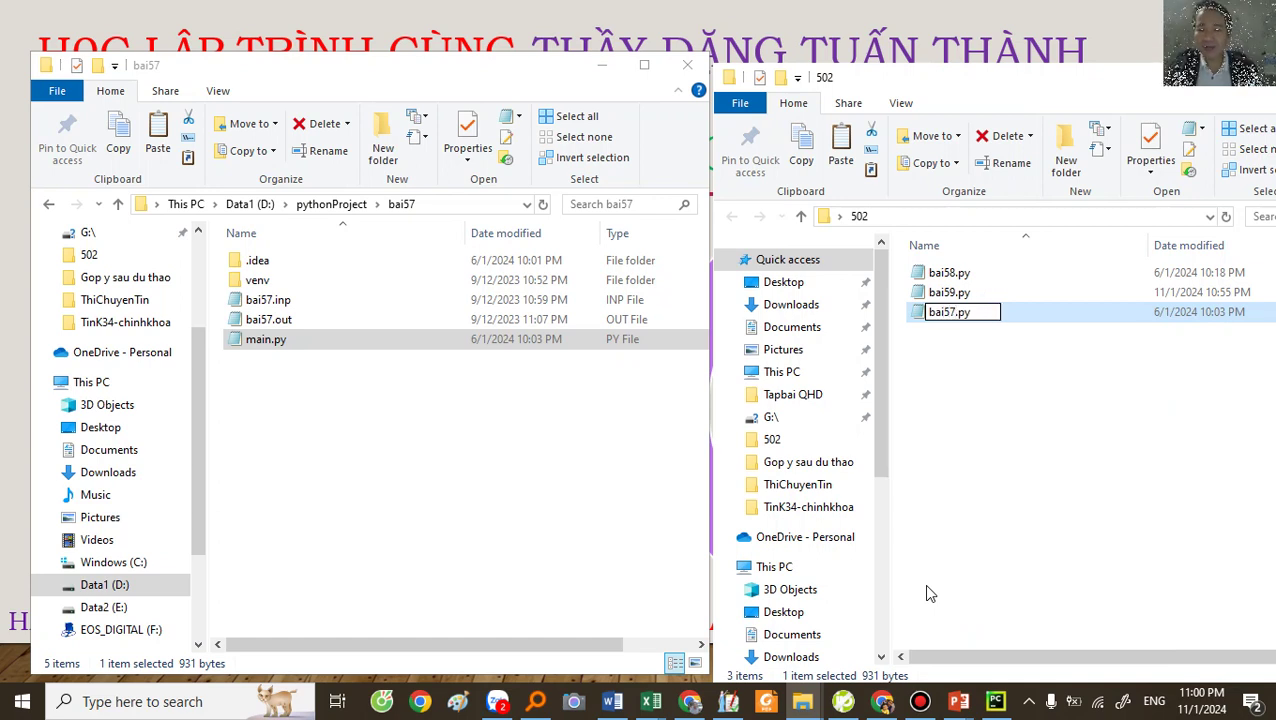
key("Return")
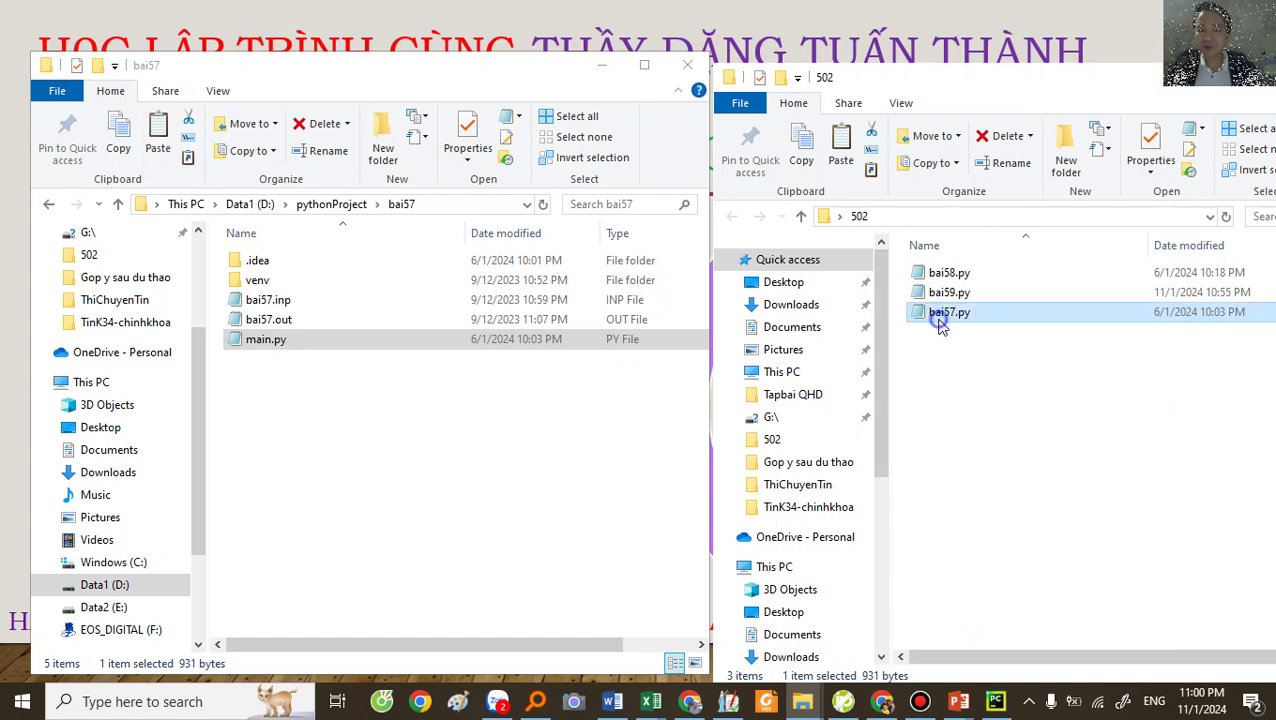
Open bai57.py from the 502 folder in Notepad, examine the lines opening its input and output files, and close it
right_click(940, 322)
left_click(970, 276)
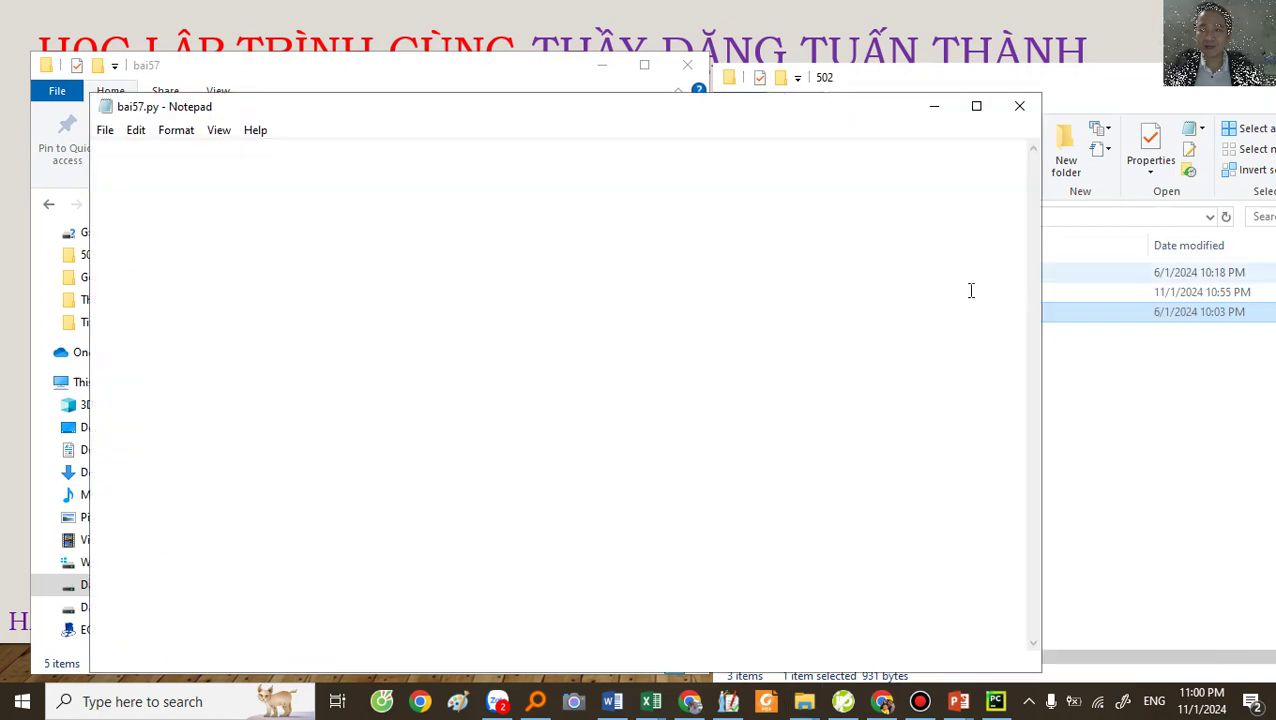
key("ctrl+v")
left_click_drag(170, 182, 274, 182)
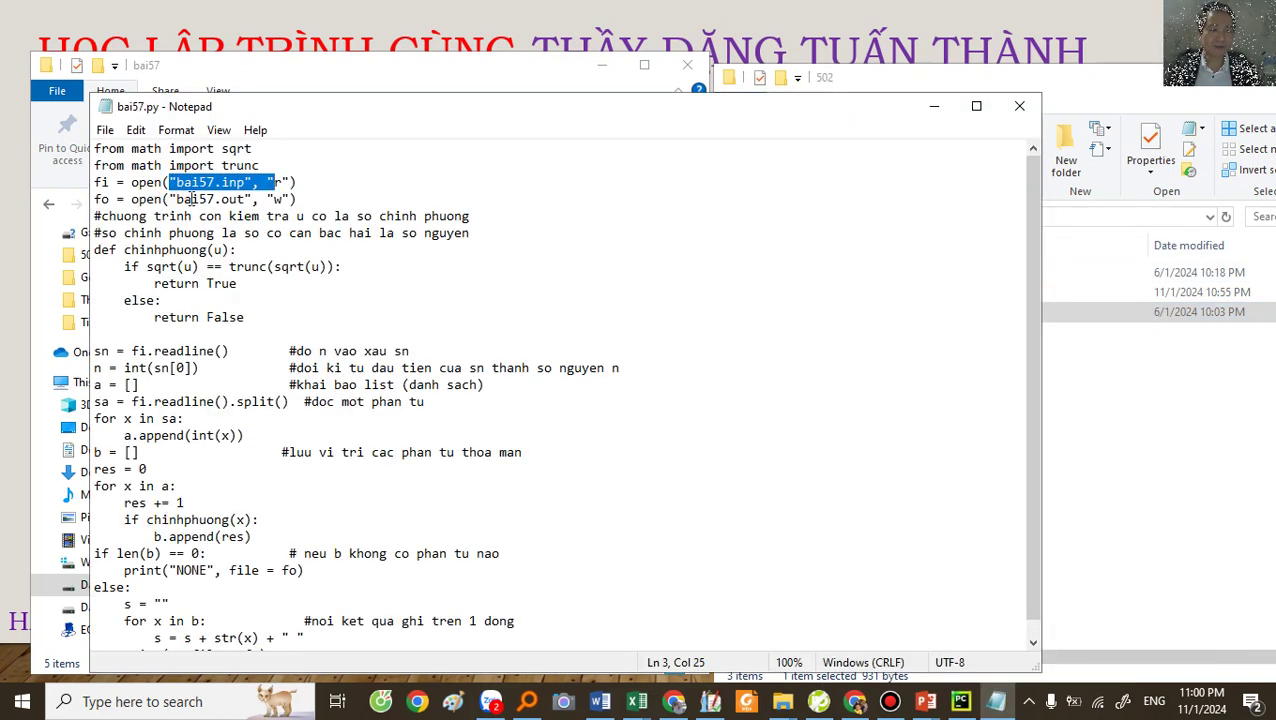
left_click_drag(191, 199, 251, 199)
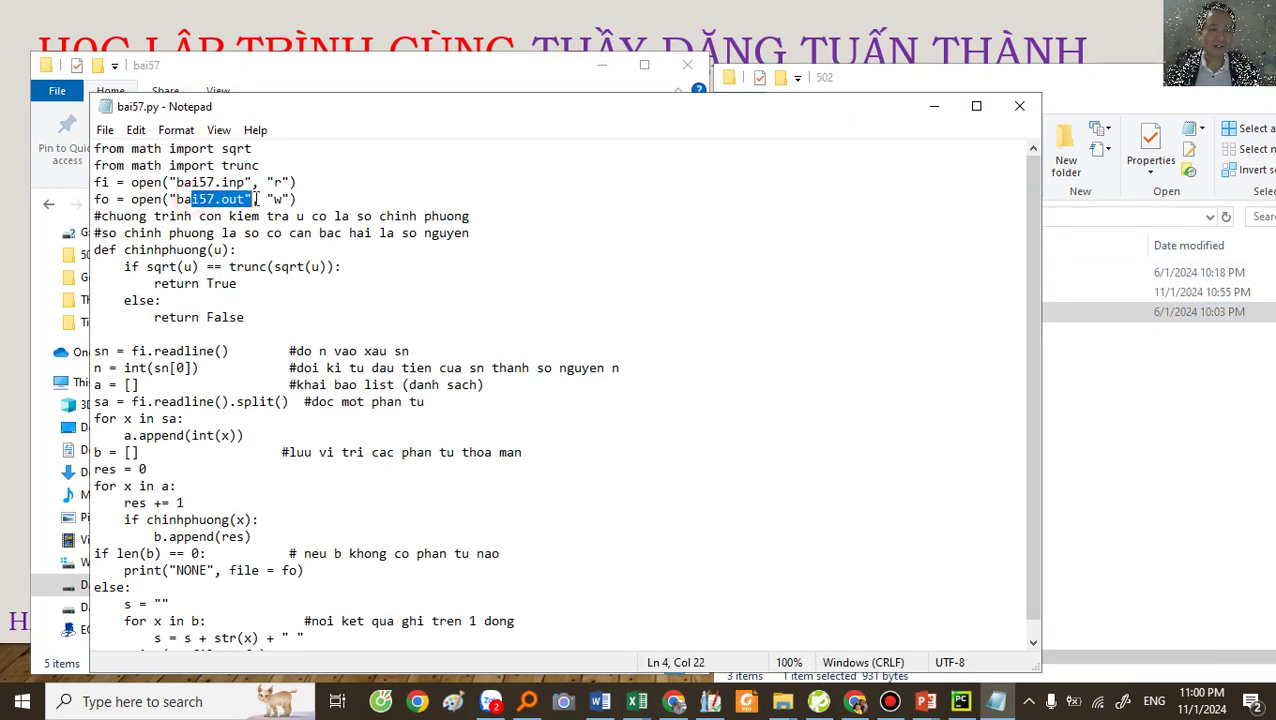
right_click(365, 121)
left_click(410, 225)
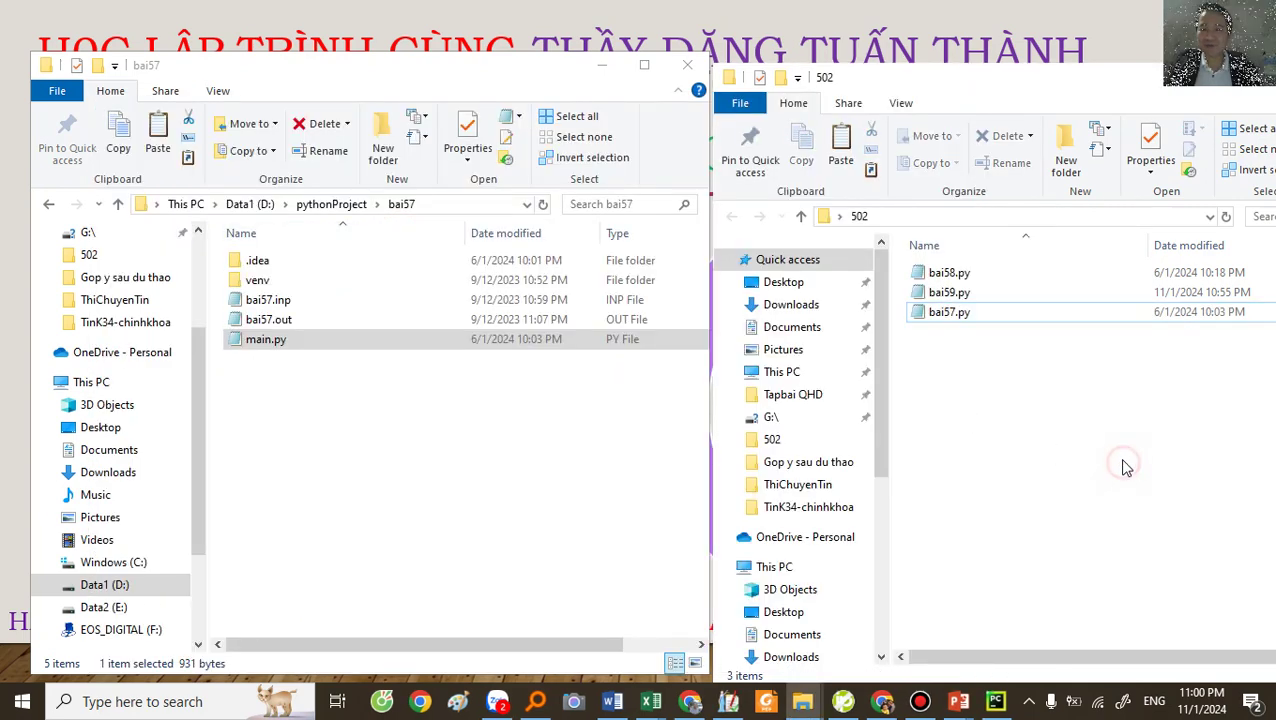
Close the bai57 and 502 folder windows and show the desktop
left_click(686, 66)
left_click_drag(976, 80, 398, 70)
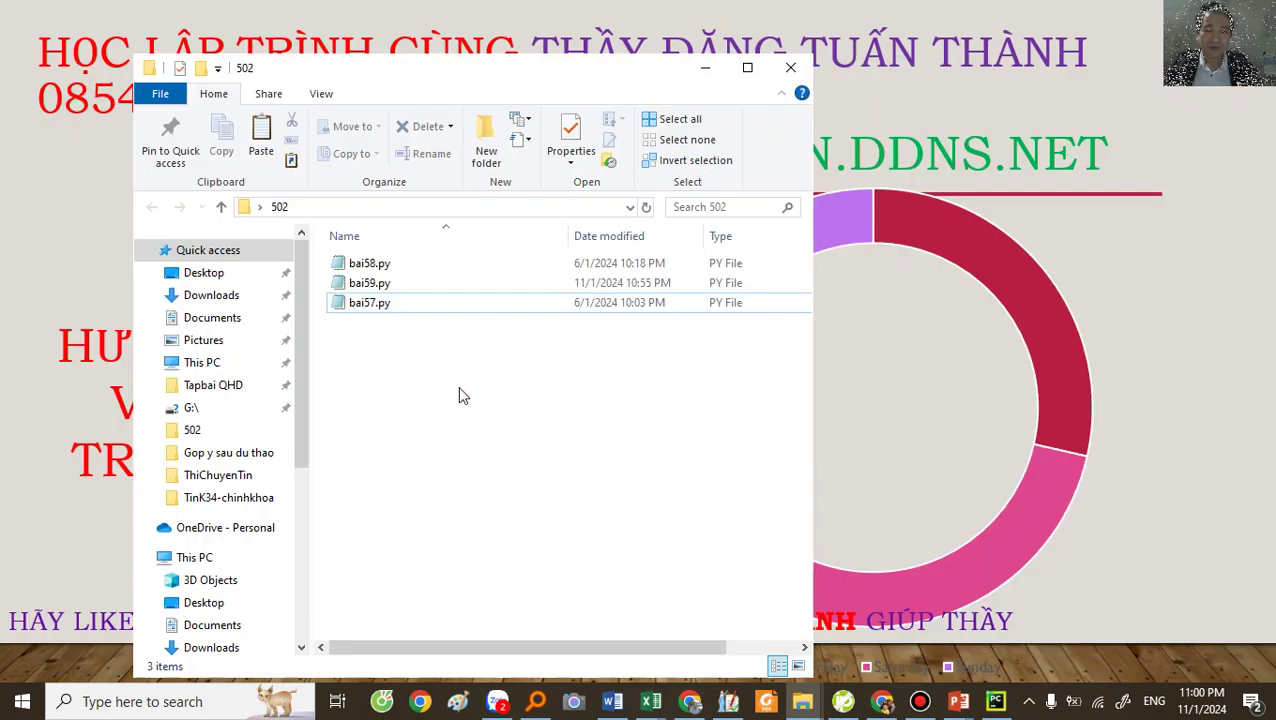
left_click(313, 208)
left_click_drag(434, 204, 386, 205)
left_click(470, 438)
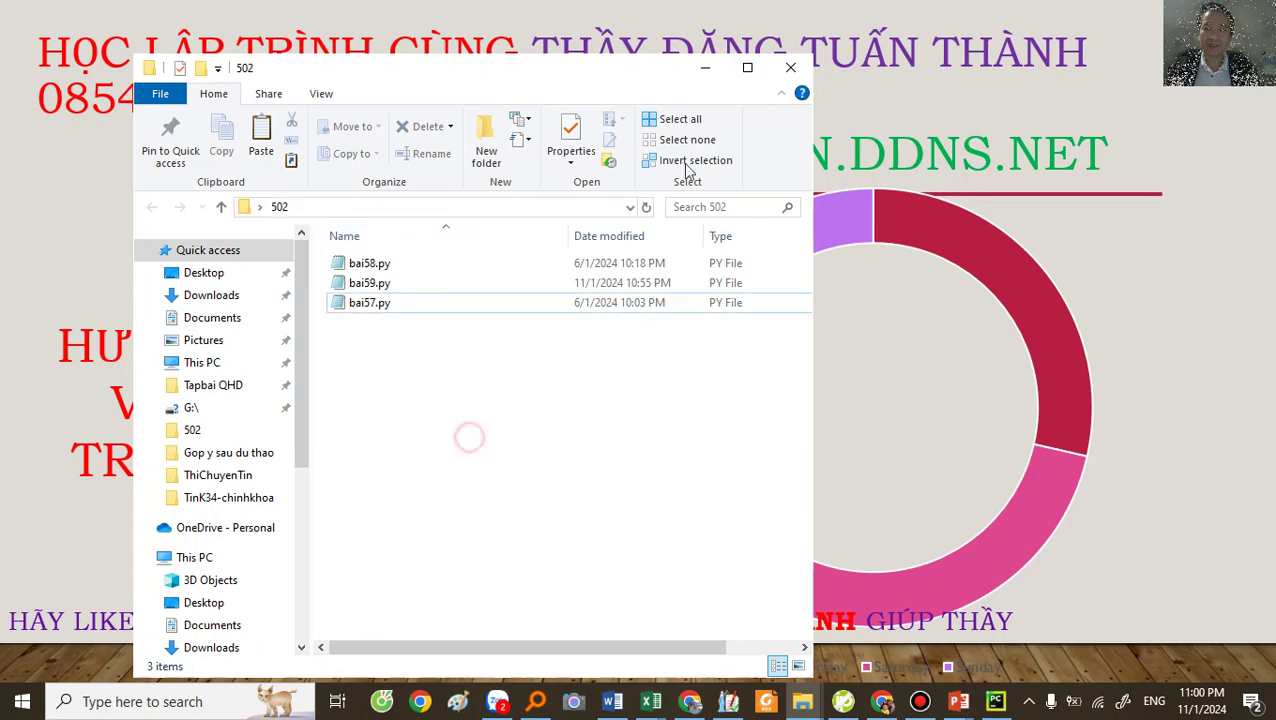
left_click(790, 68)
key("super+d")
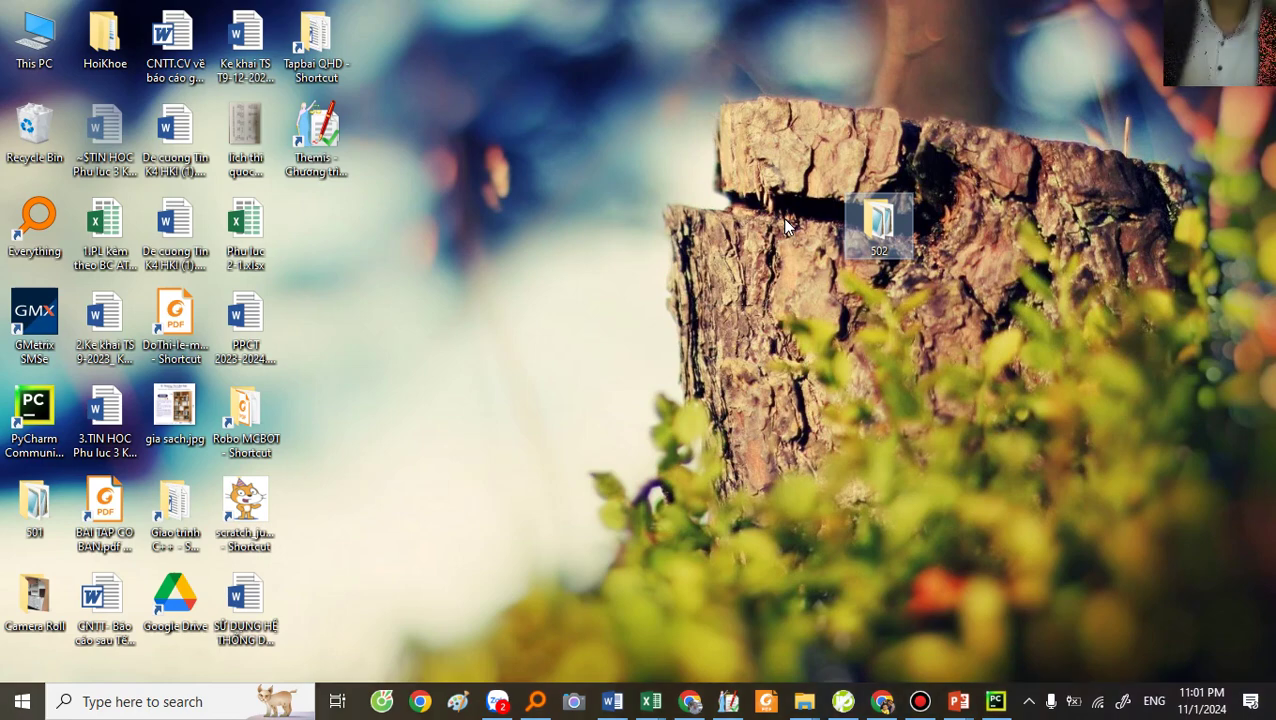
View the contents of USB Drive (H:) and the list of drives in This PC
left_click(782, 219)
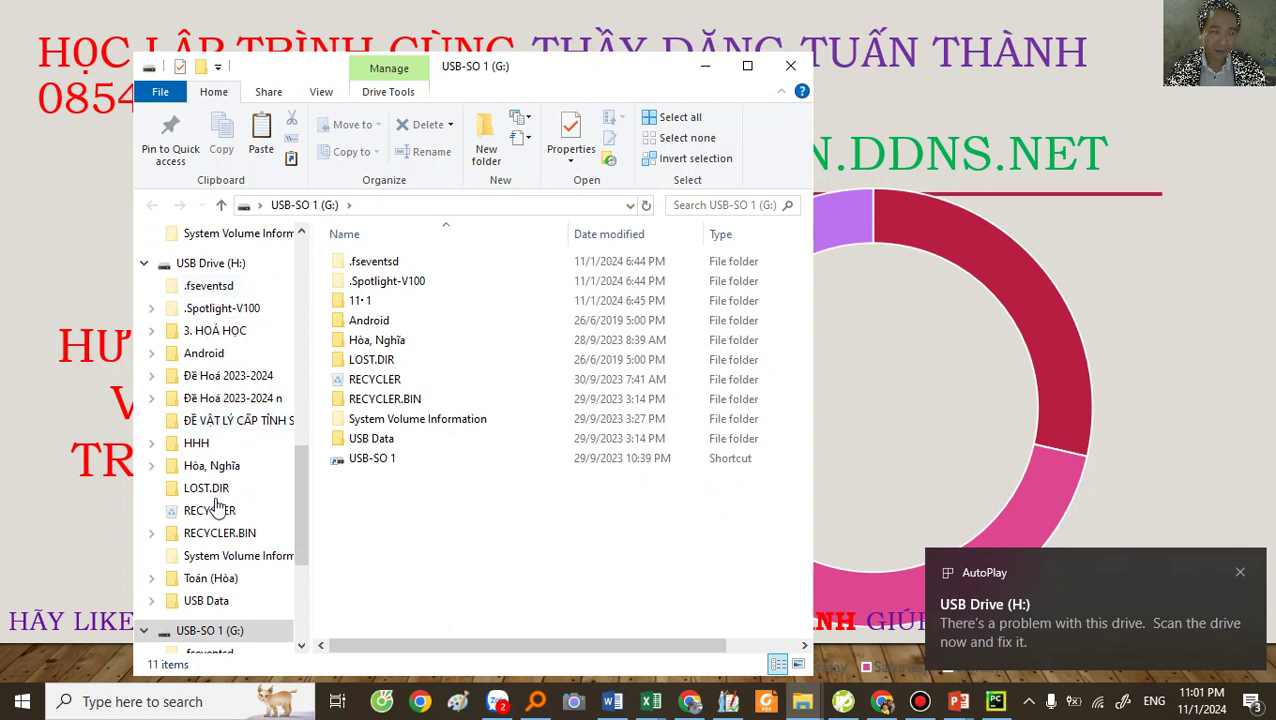
left_click(194, 262)
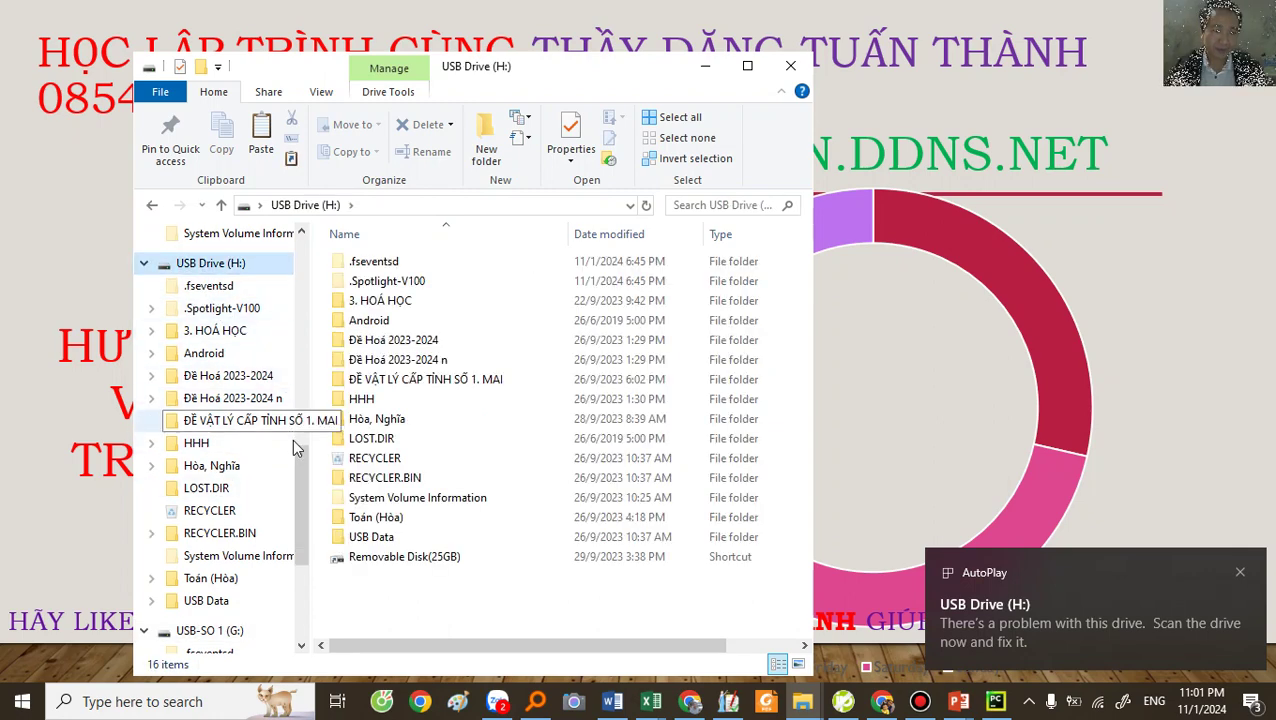
scroll(260, 420, "up", 10)
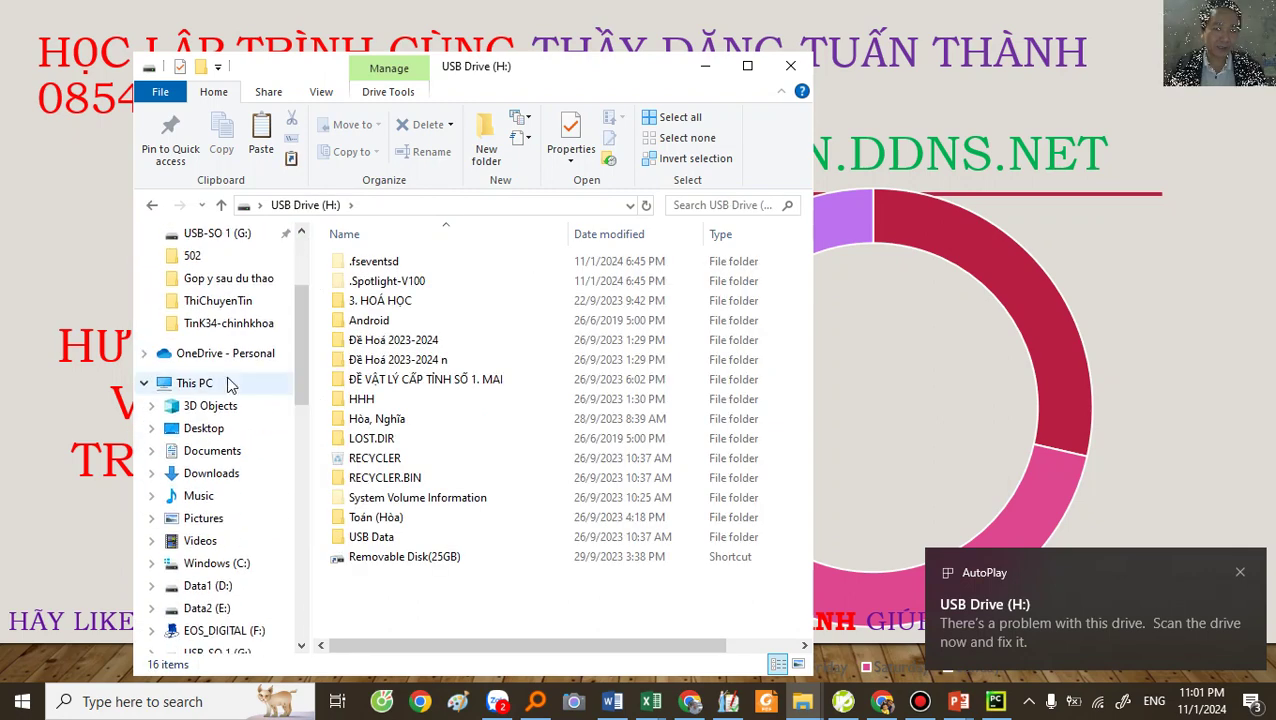
left_click(194, 384)
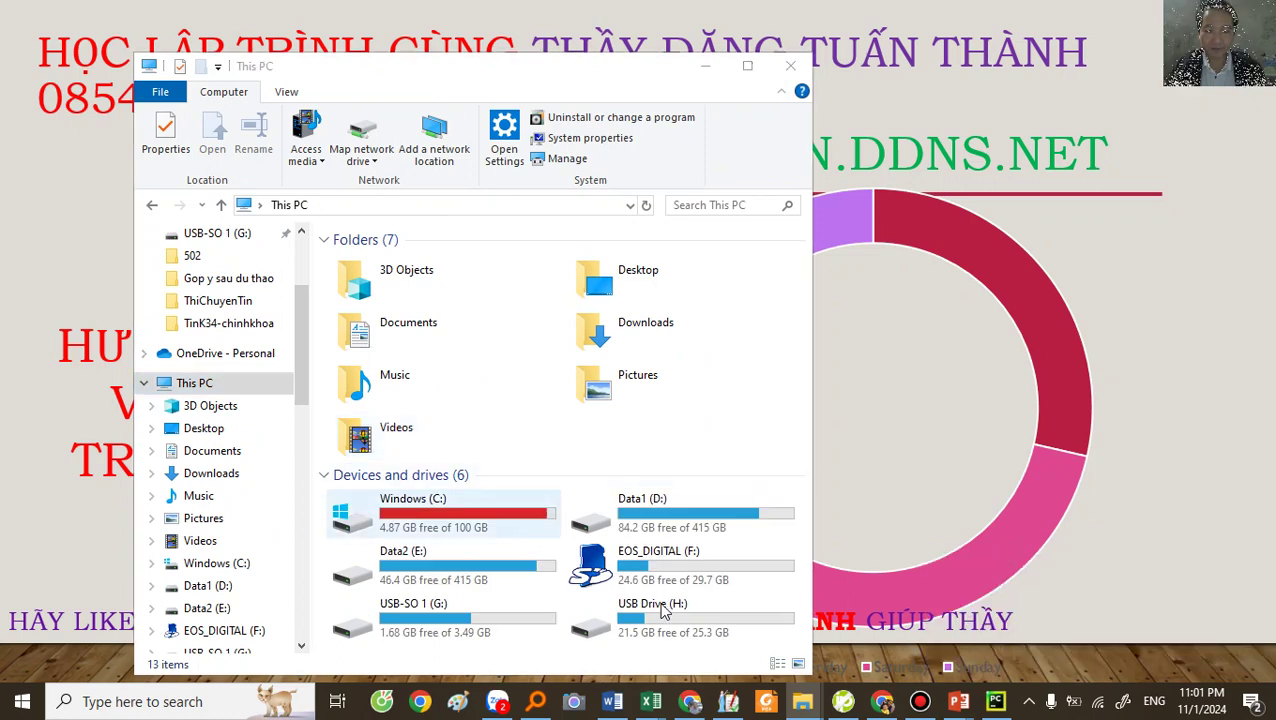
double_click(636, 612)
left_click(706, 67)
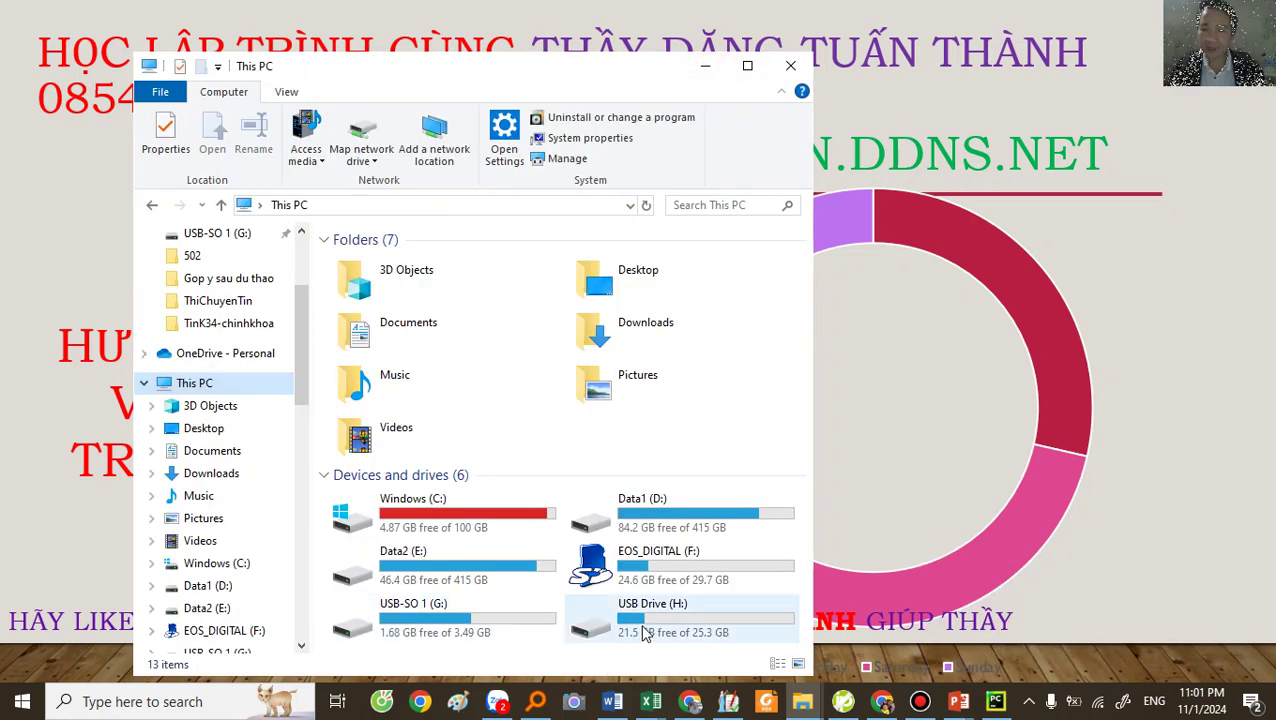
Compare the USB-SO 1 (G:) and USB Drive (H:) entries in This PC, and return to the desktop with the 502 folder
left_click(428, 620)
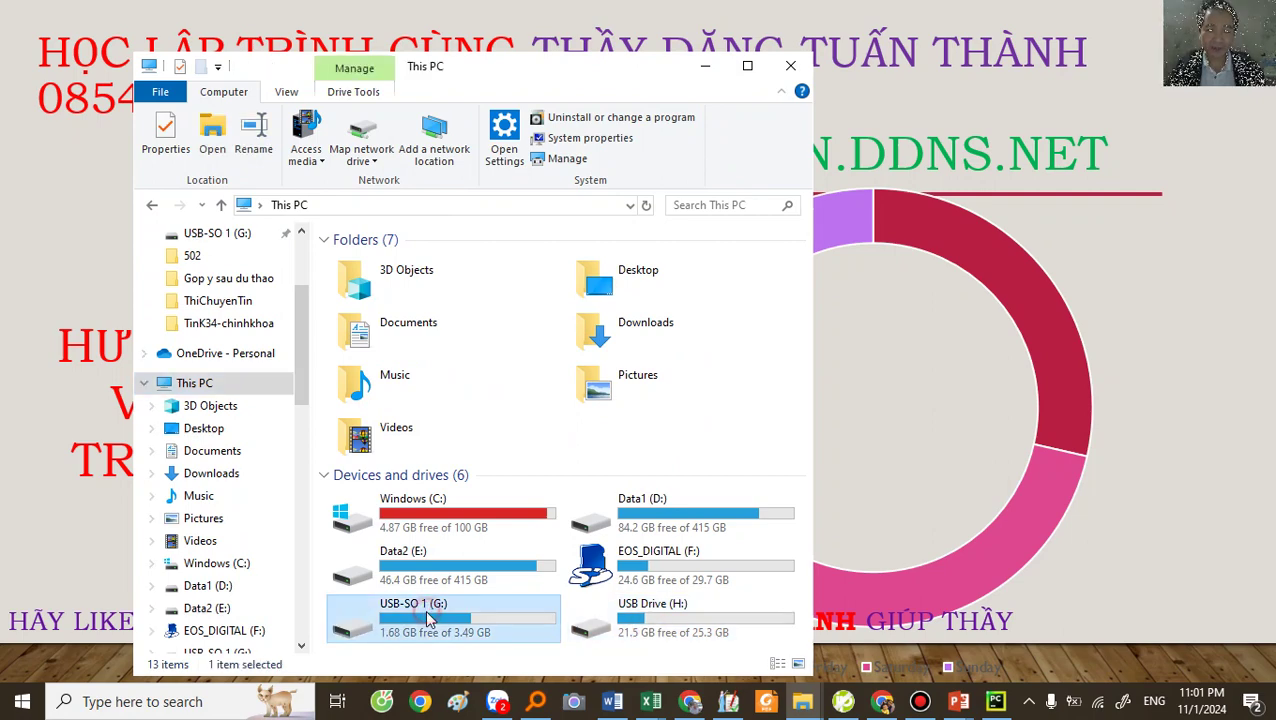
left_click(640, 618)
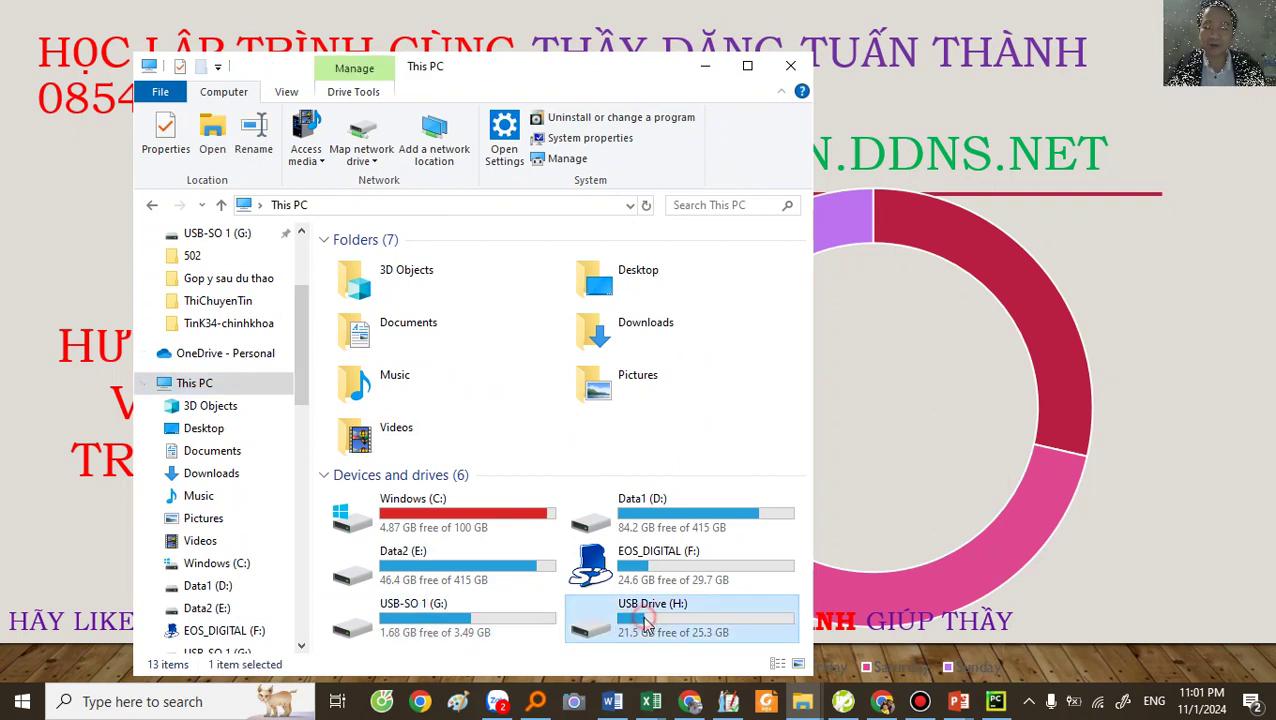
left_click(474, 615)
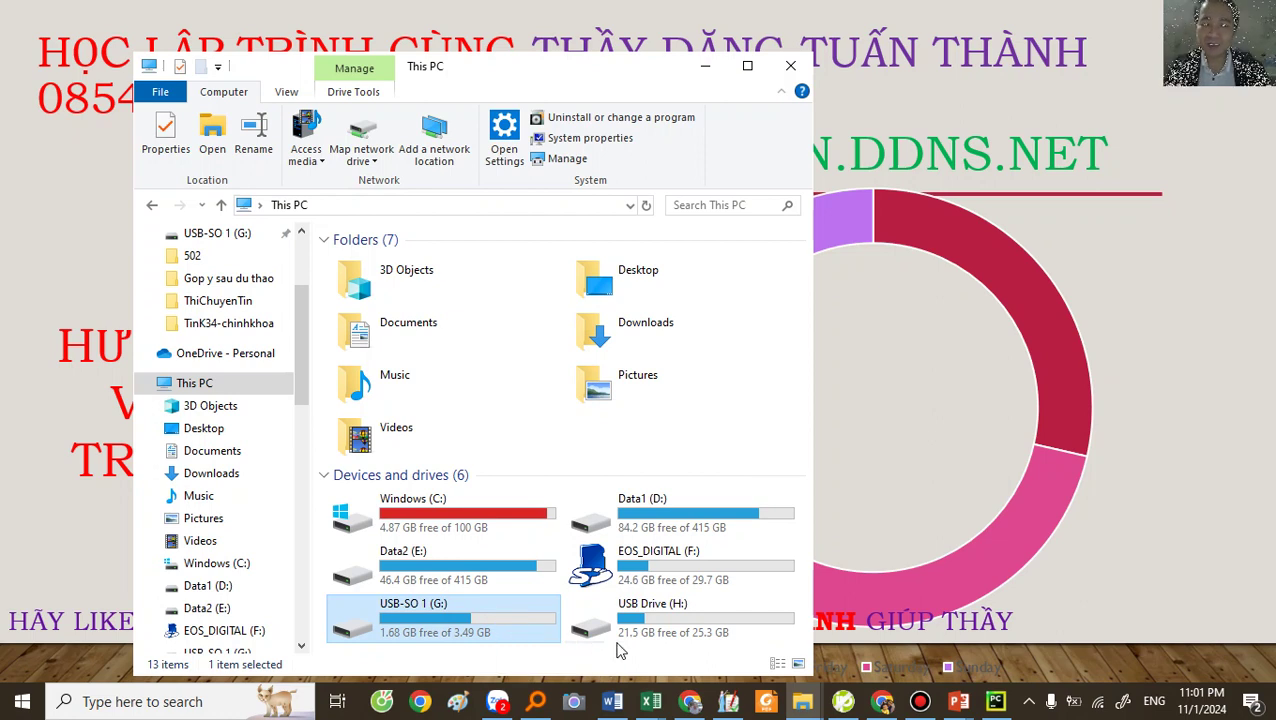
left_click(670, 624)
left_click(495, 622)
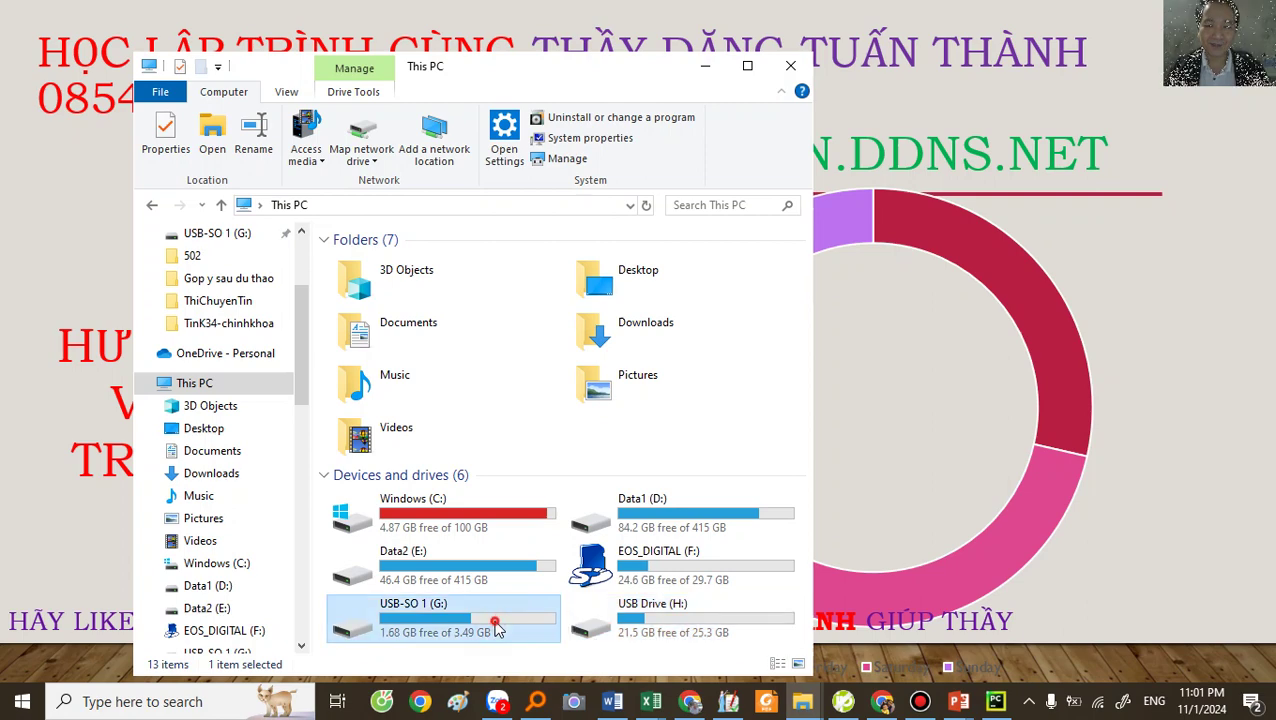
left_click(675, 626)
left_click(521, 624)
left_click(658, 626)
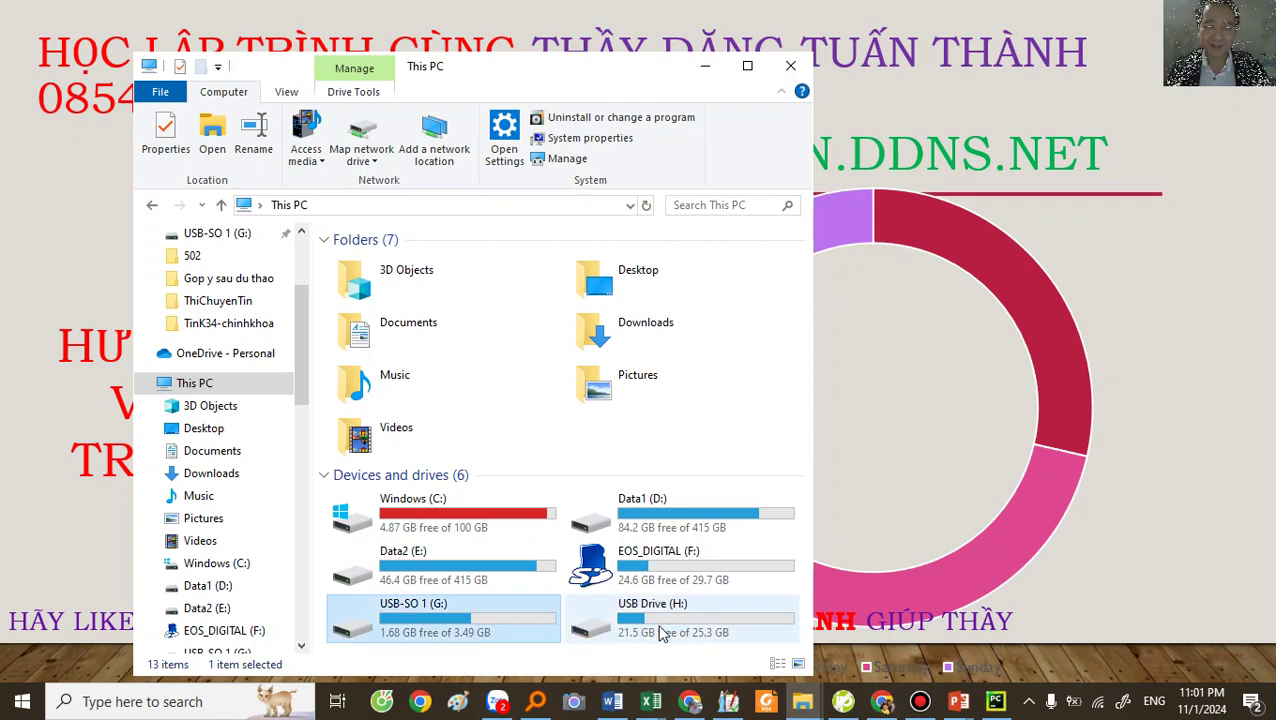
left_click(521, 628)
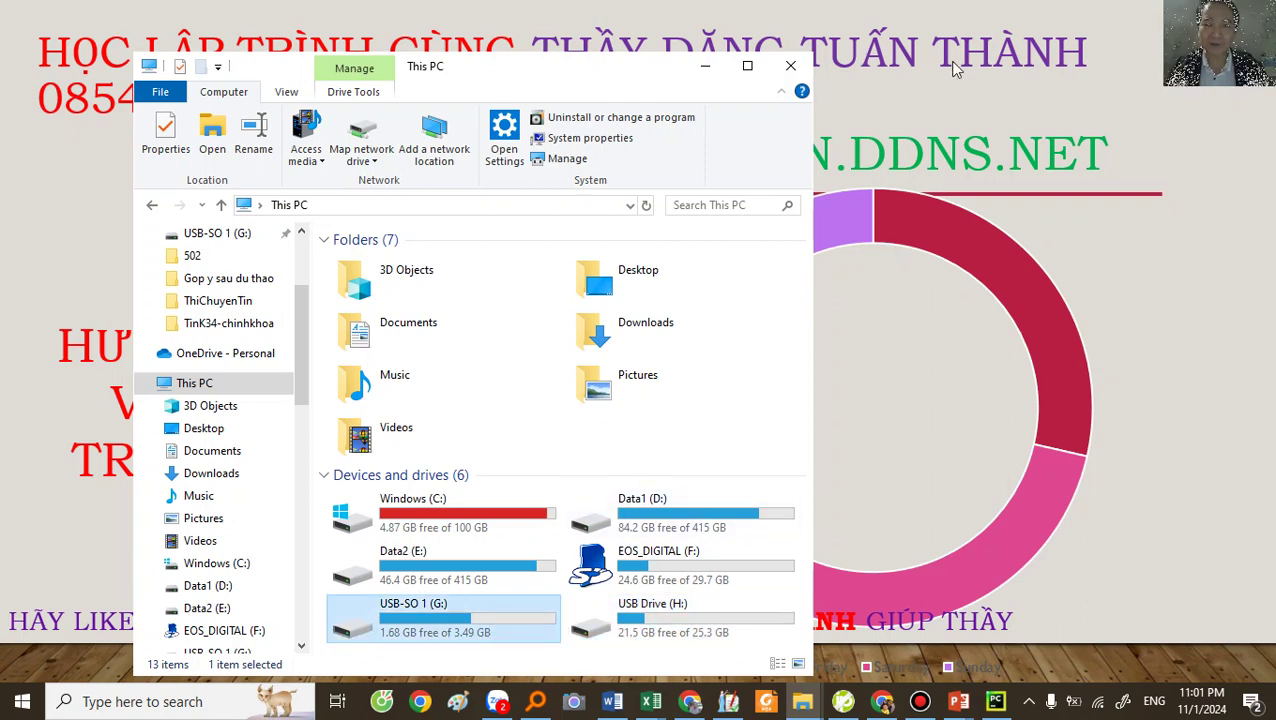
left_click(786, 66)
key("super+d")
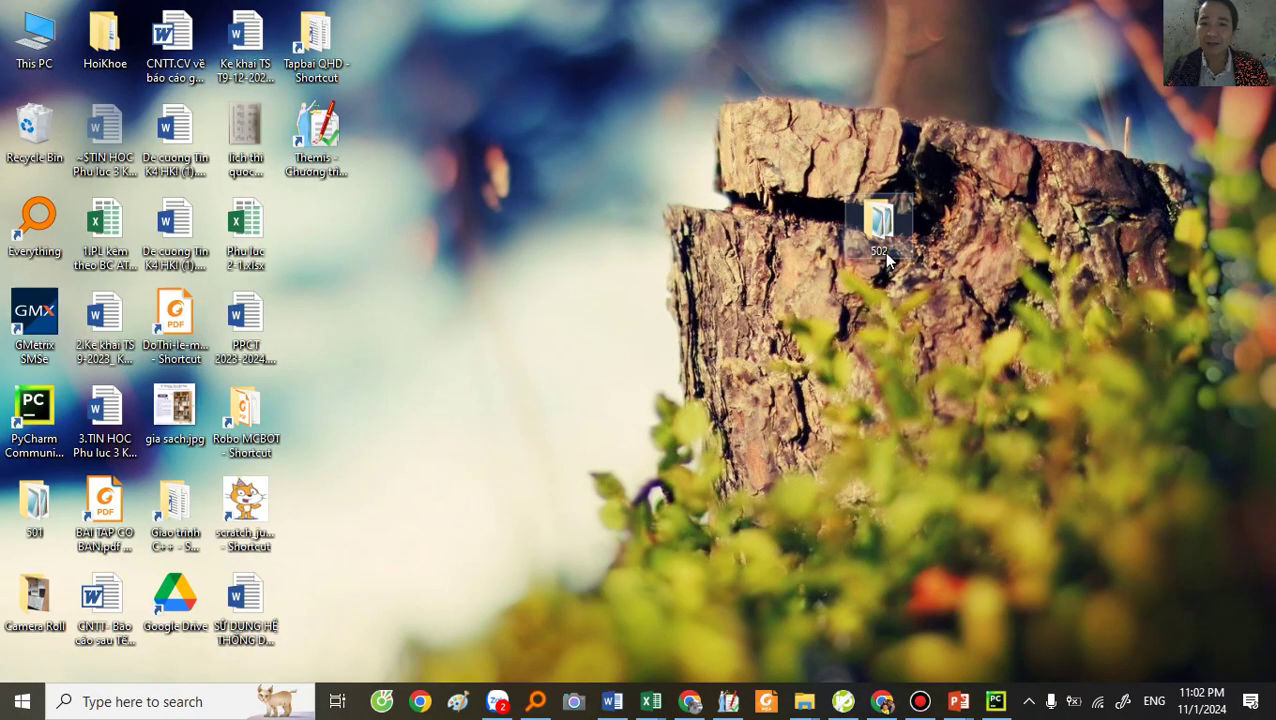
mouse_move(880, 232)
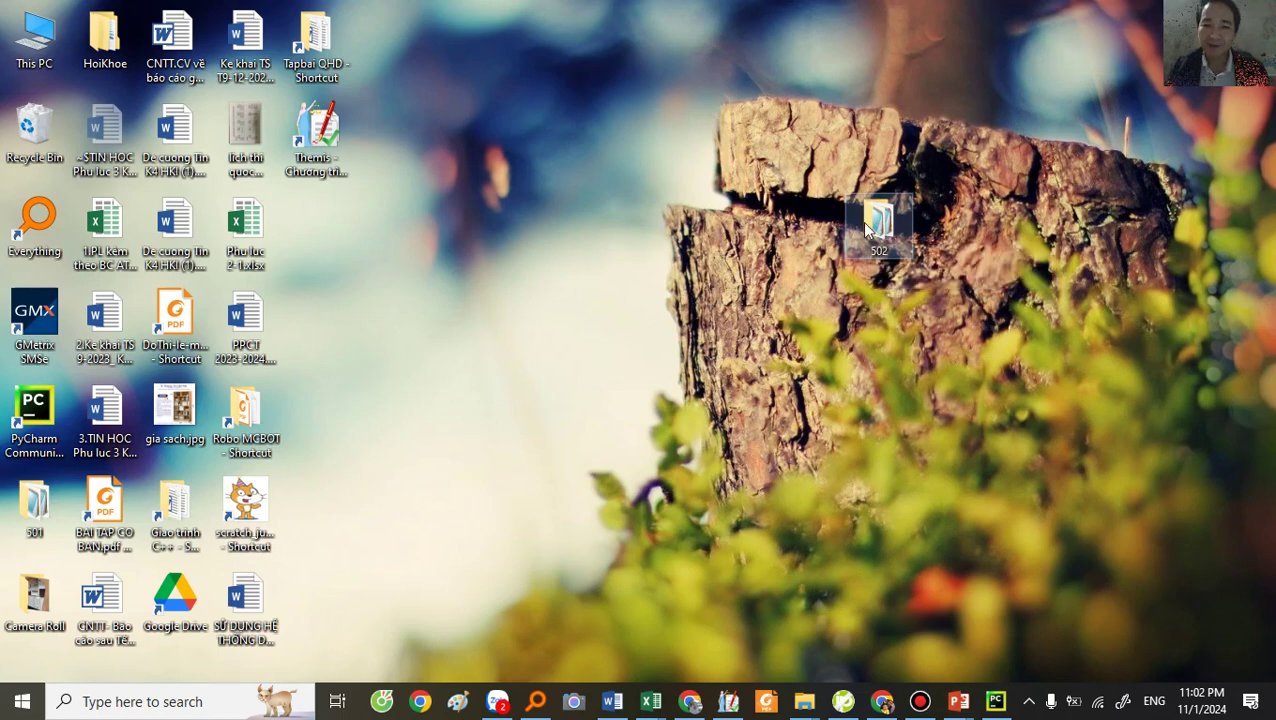
Check the bai57.py to bai59.py files in the desktop folder 502, close its window and return to the desktop
double_click(880, 232)
left_click(369, 263)
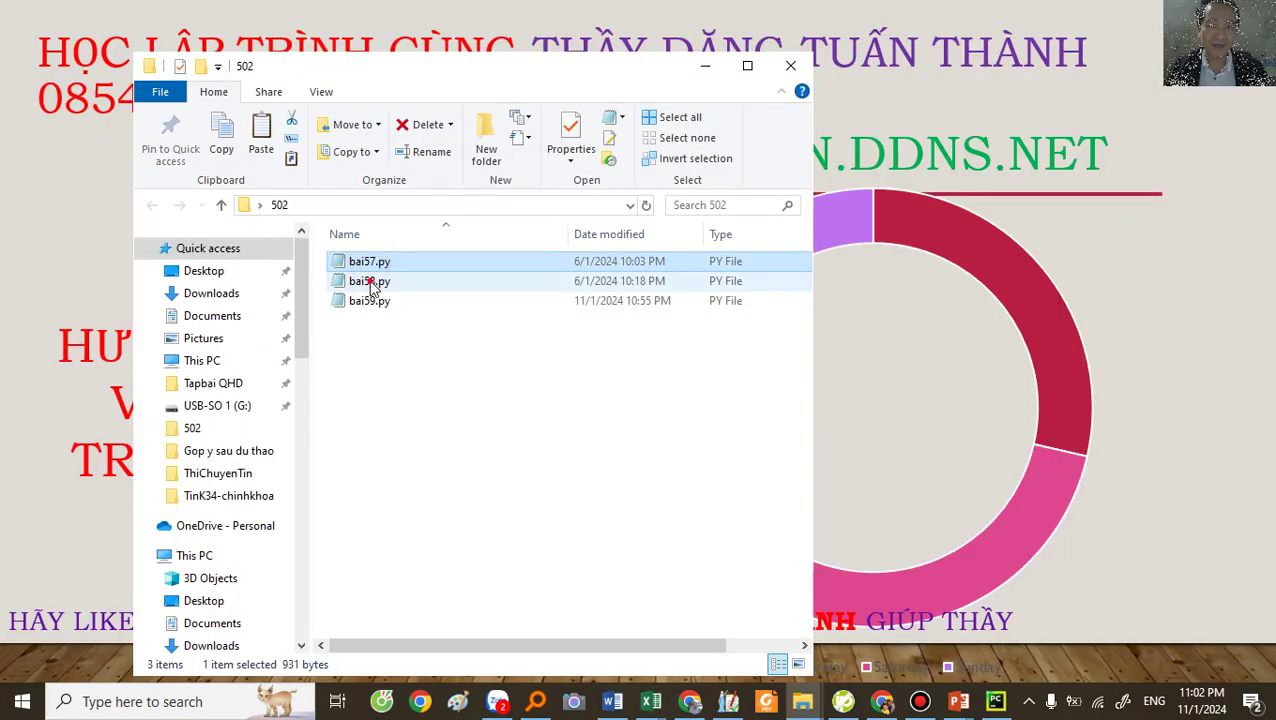
left_click(371, 304)
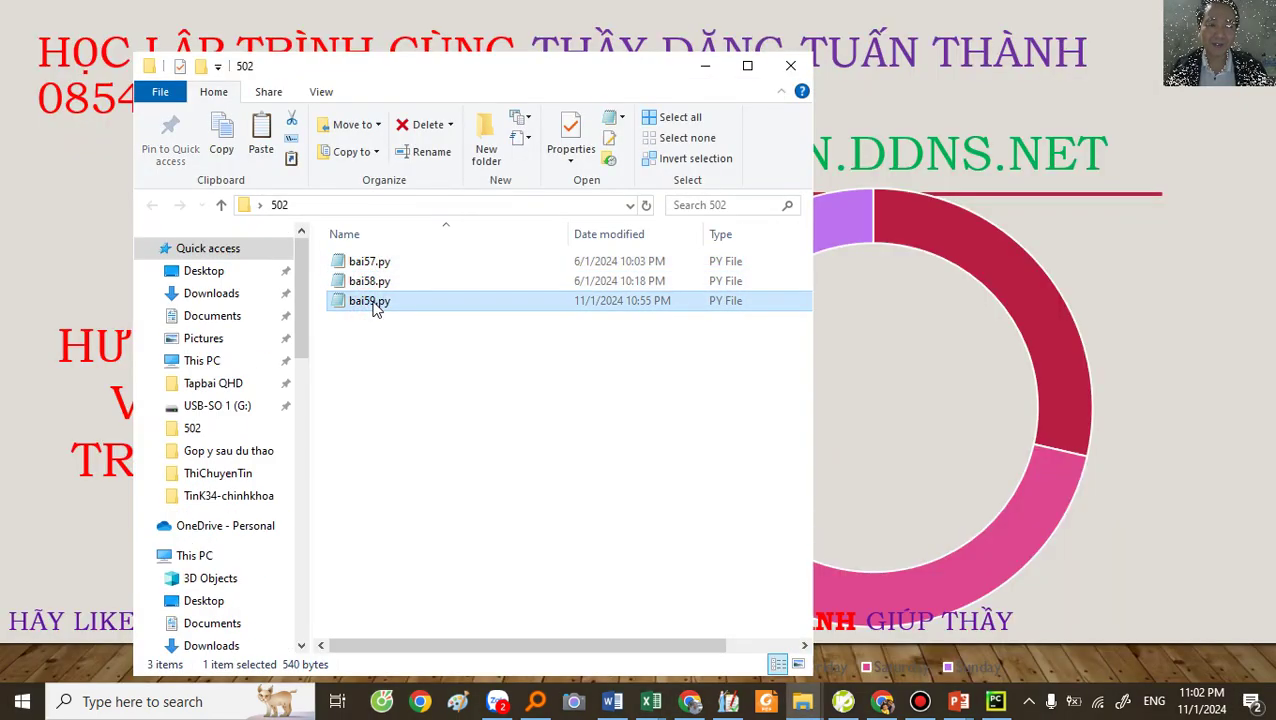
left_click(790, 65)
key("super+d")
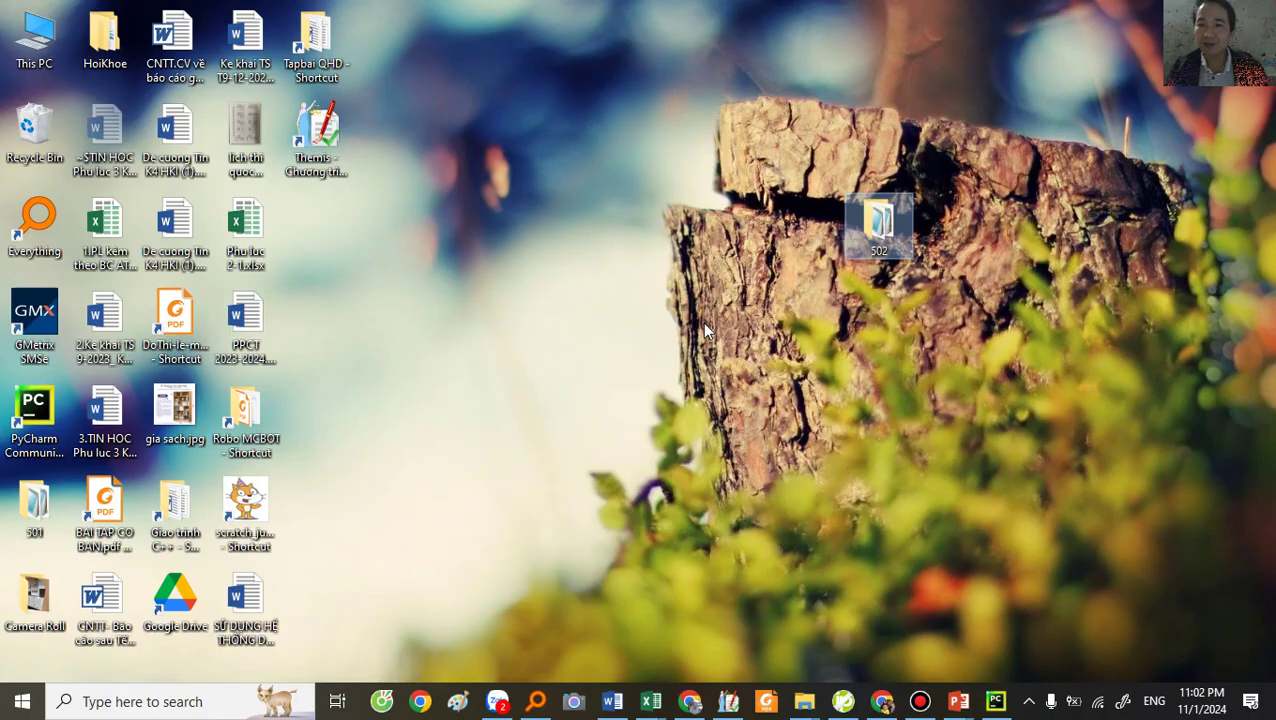
Send a copy of the desktop folder 502 to the USB-SO 1 (G:) drive
left_click(880, 225)
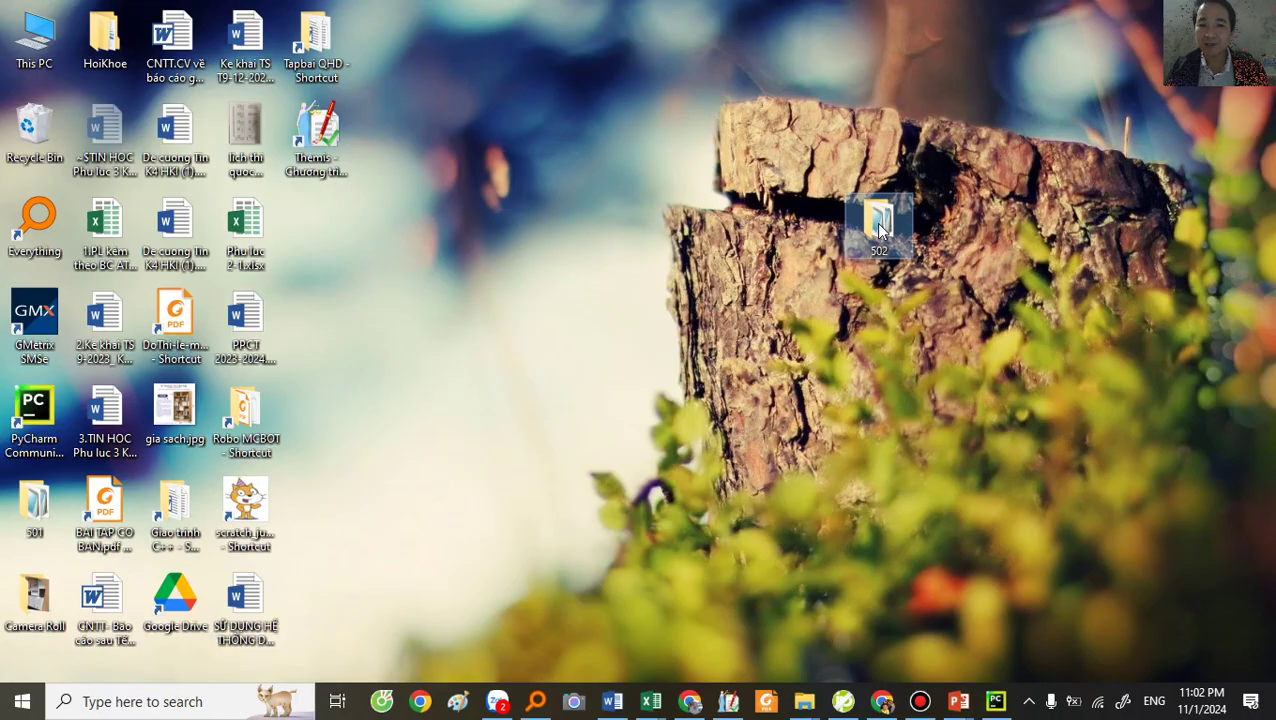
right_click(879, 227)
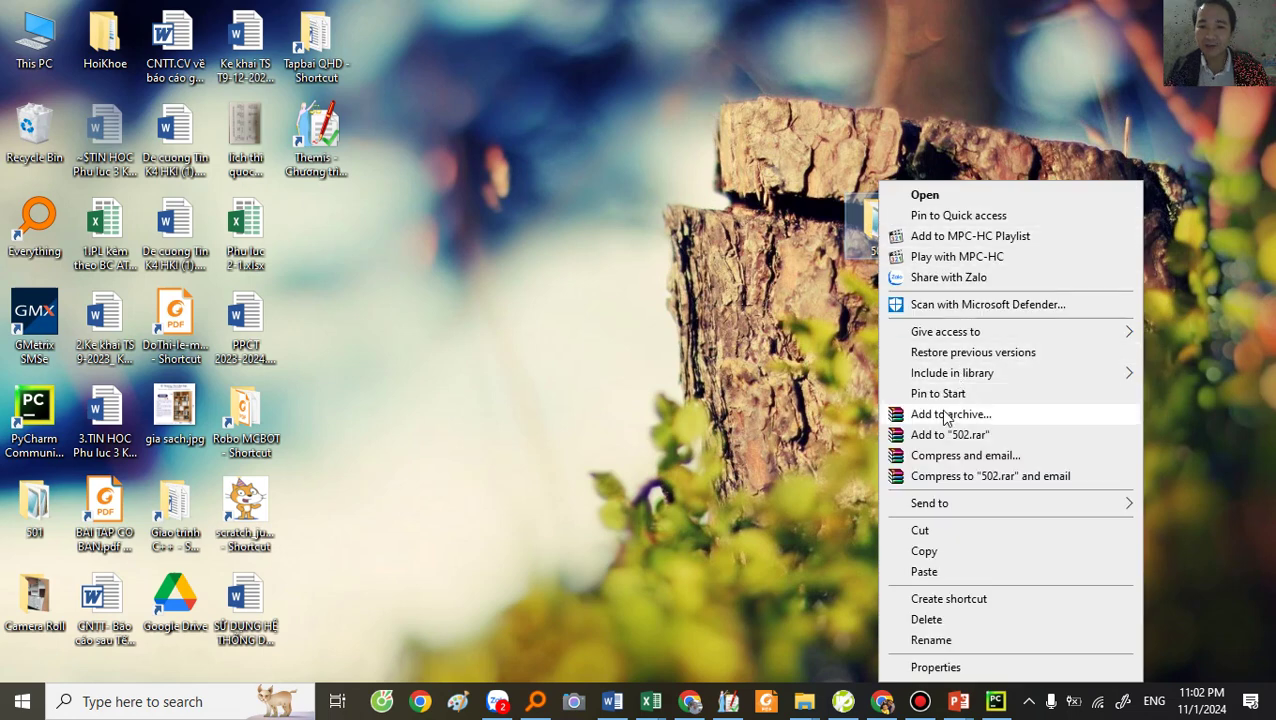
mouse_move(936, 505)
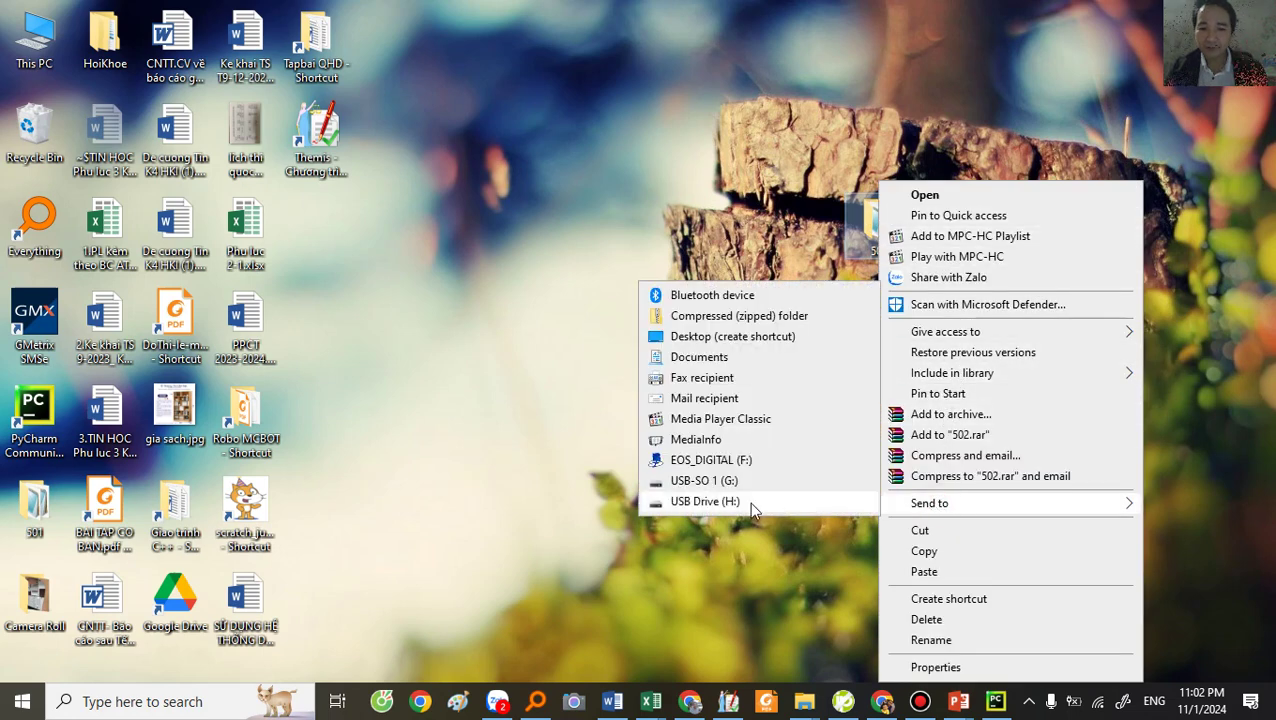
left_click(694, 484)
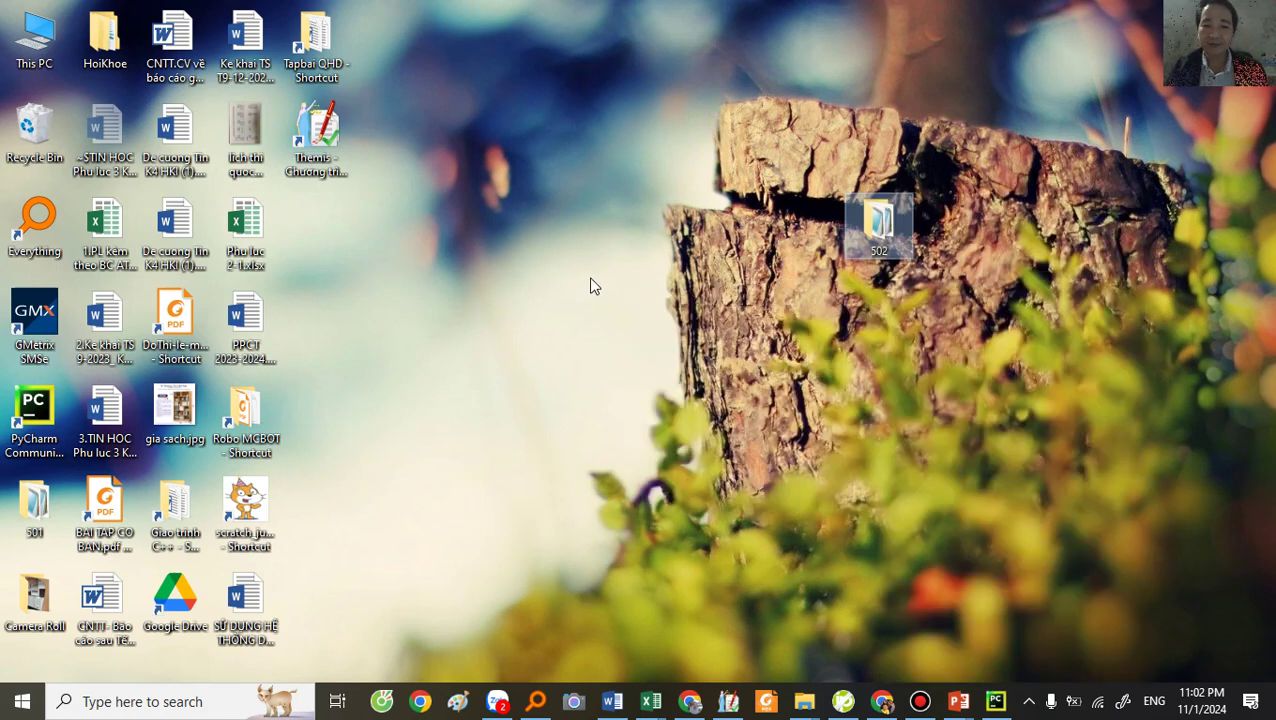
Check the Python files in the 502 folder on USB-SO 1 (G:), and close the folder window
mouse_move(803, 712)
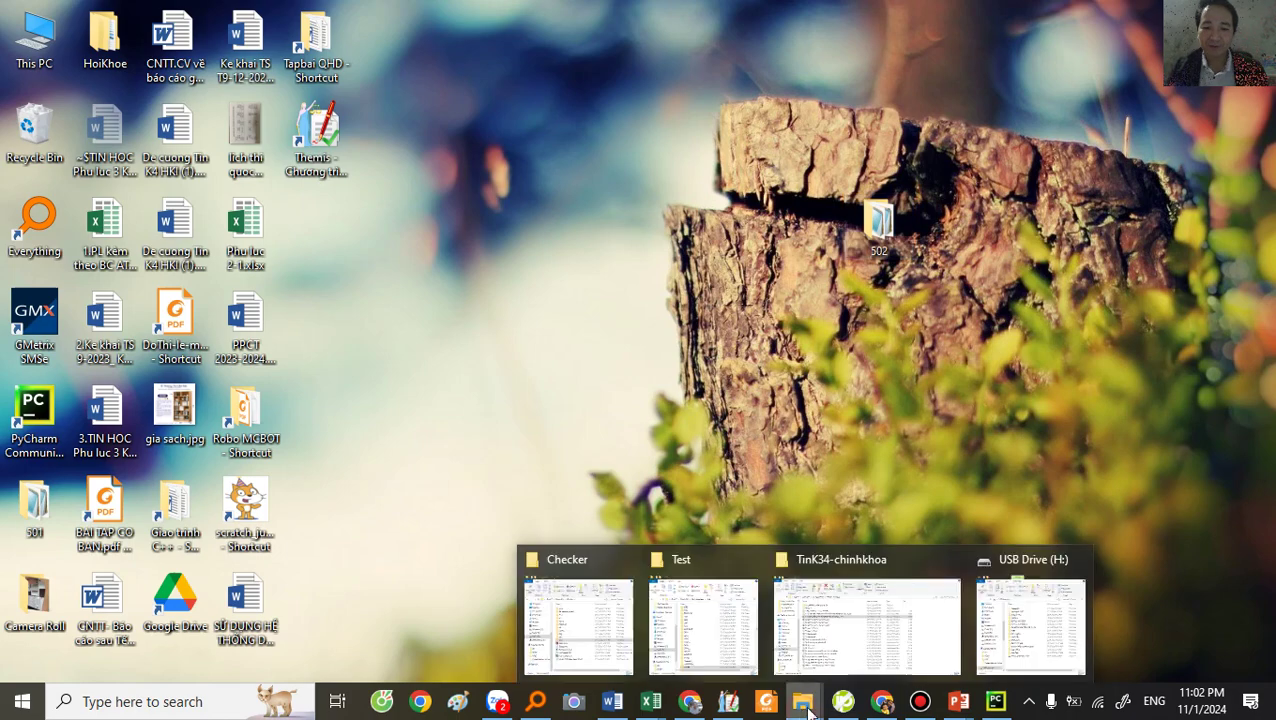
left_click(665, 614)
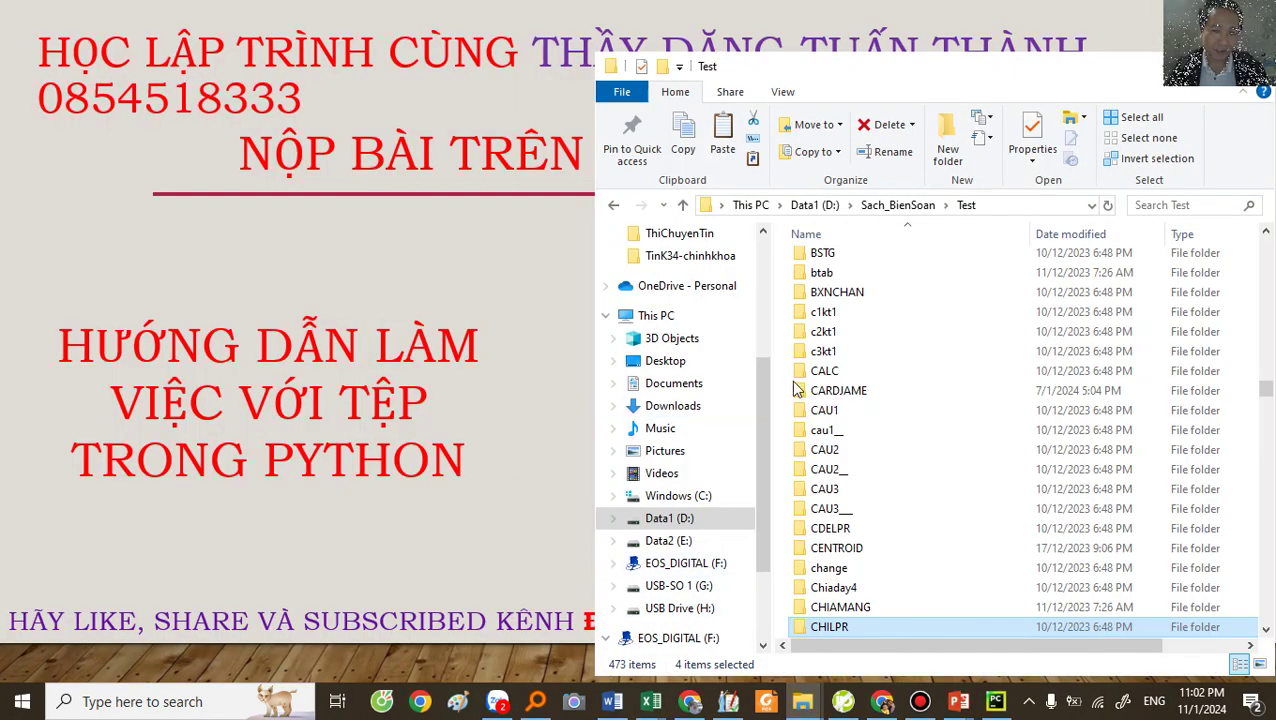
left_click(669, 461)
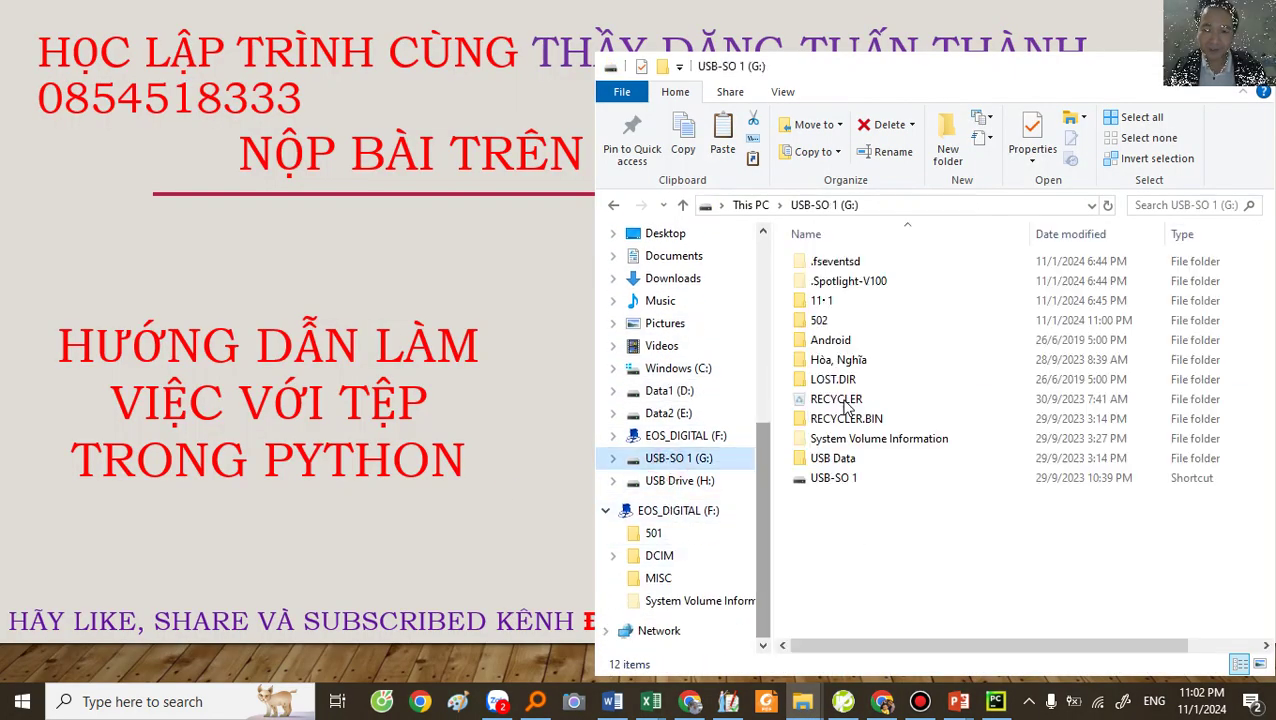
double_click(820, 322)
left_click(842, 284)
left_click(838, 300)
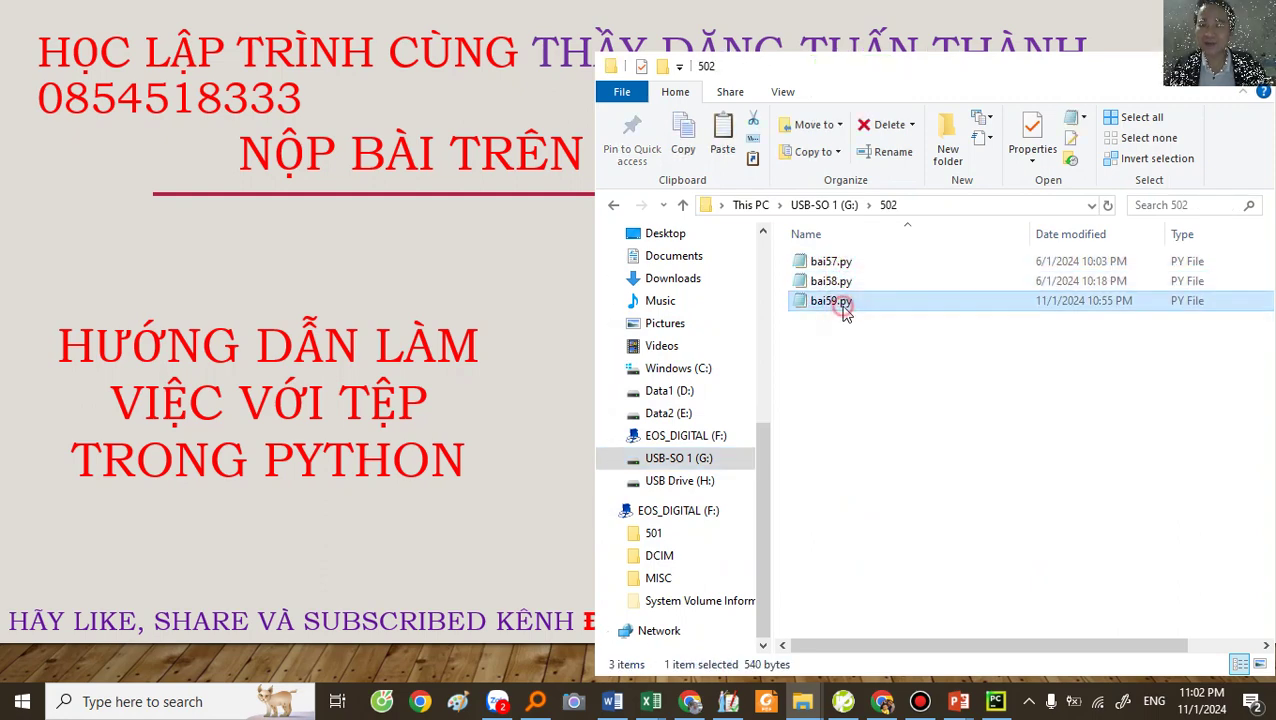
right_click(878, 82)
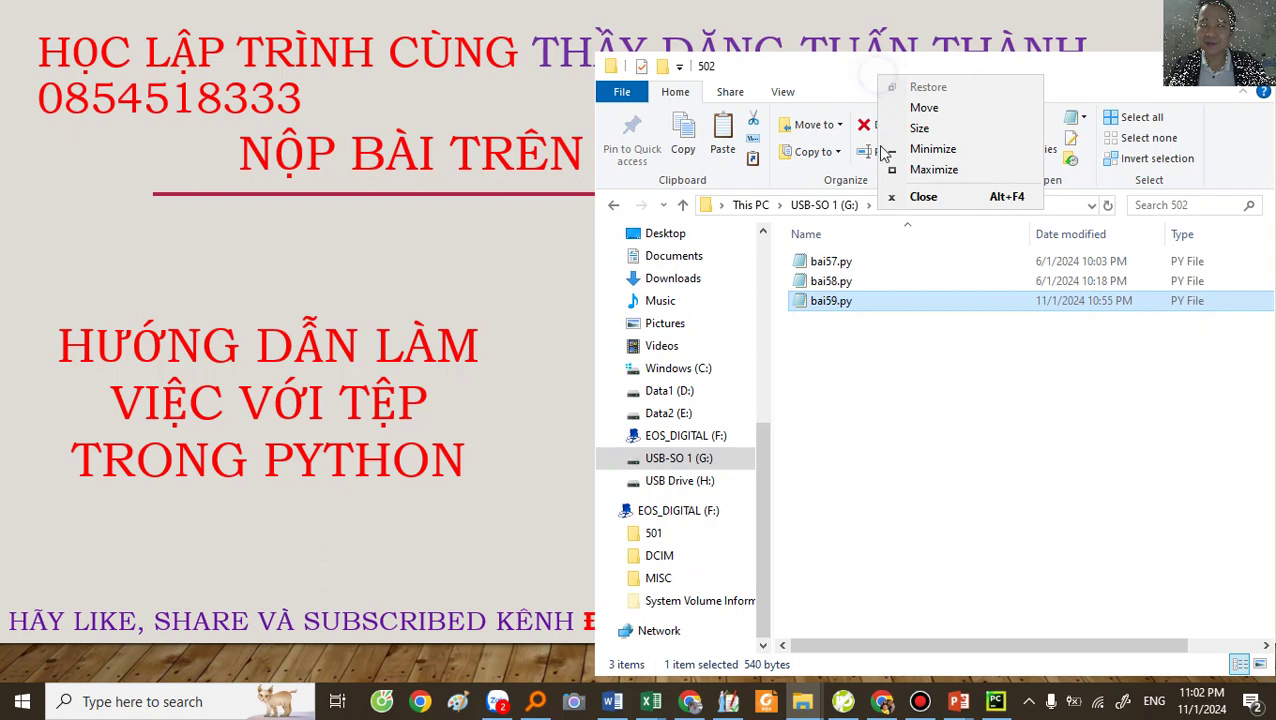
left_click(922, 197)
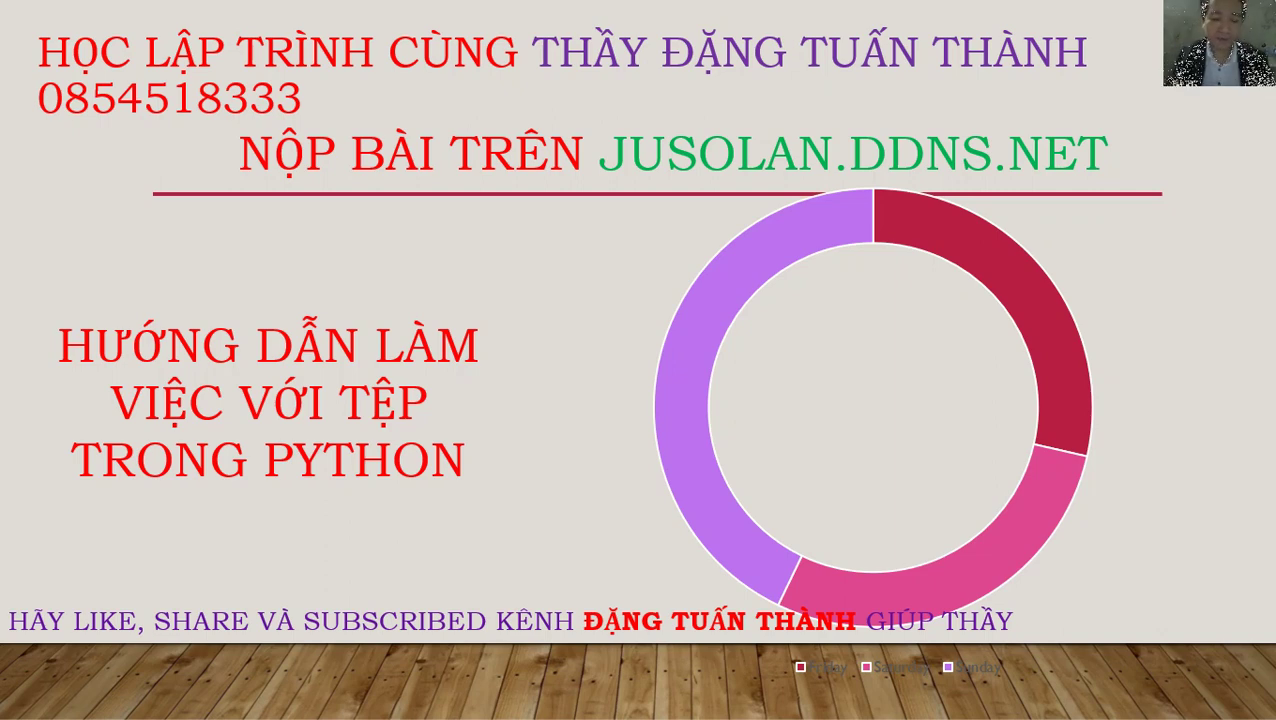
Review the bai57.py code from the desktop folder 502 in Notepad, close the file and minimize the folder window
key("super+d")
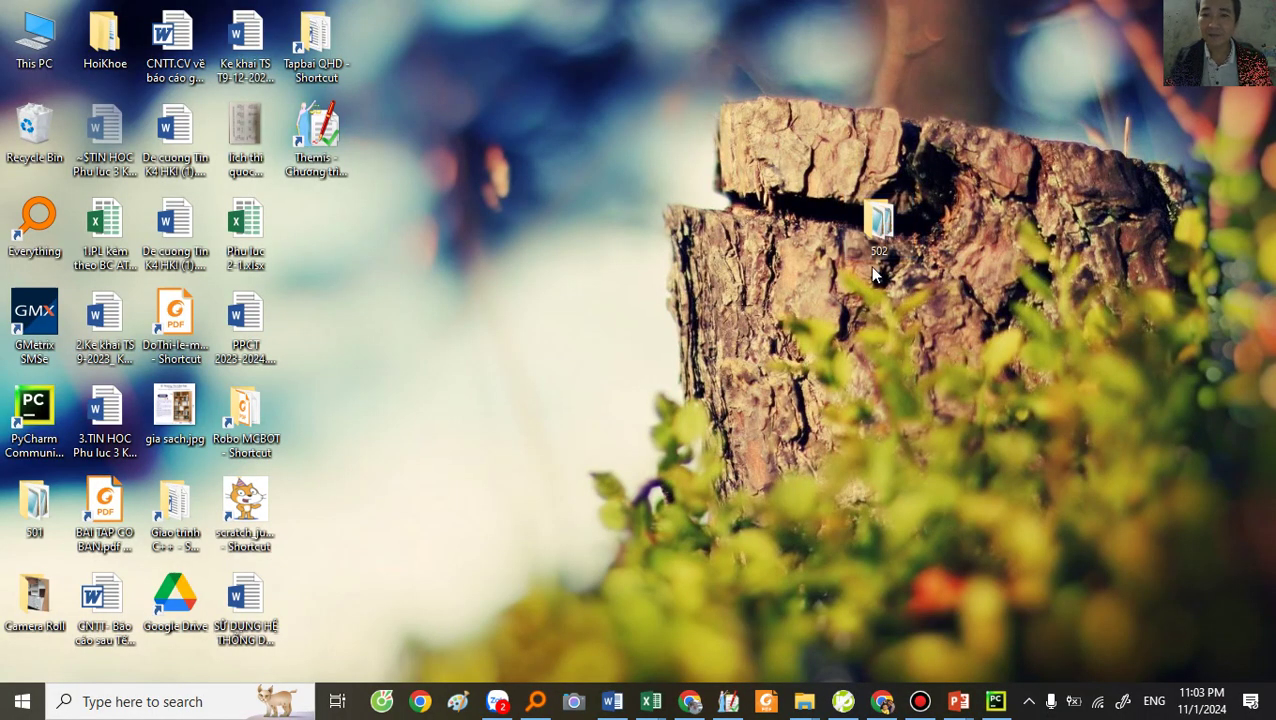
double_click(877, 228)
left_click(352, 264)
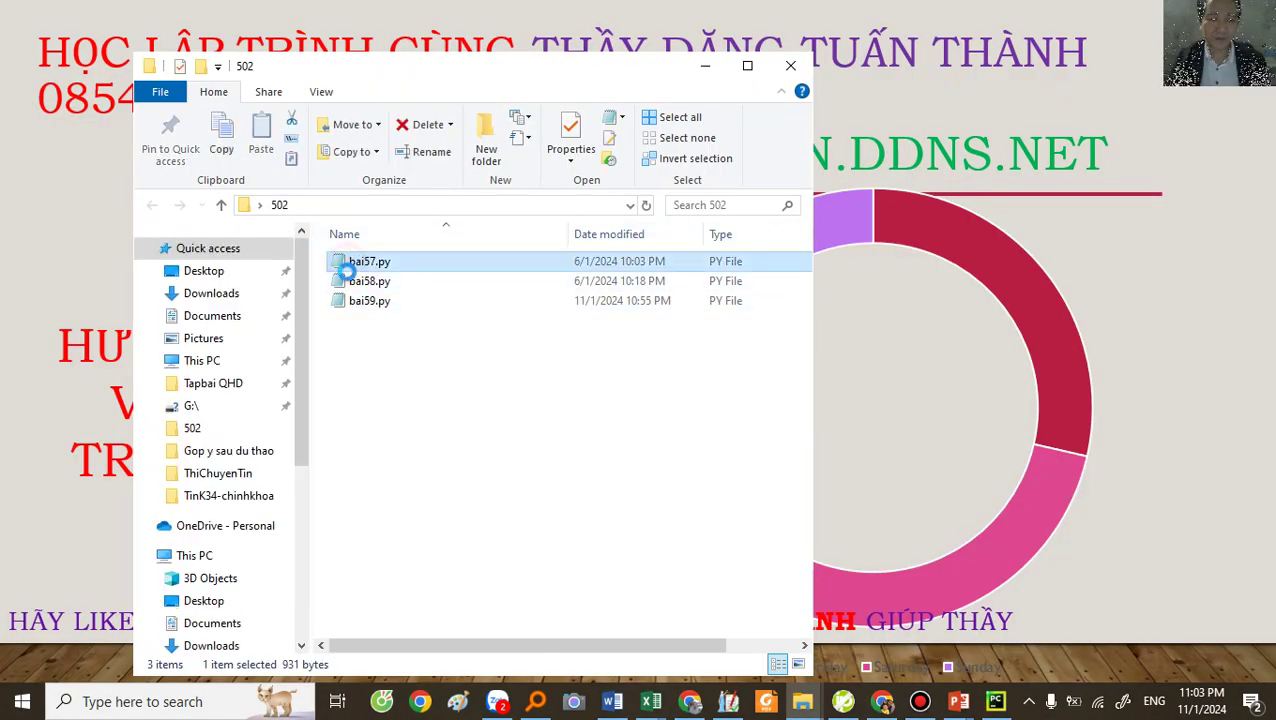
double_click(360, 262)
scroll(238, 366, "down", 1)
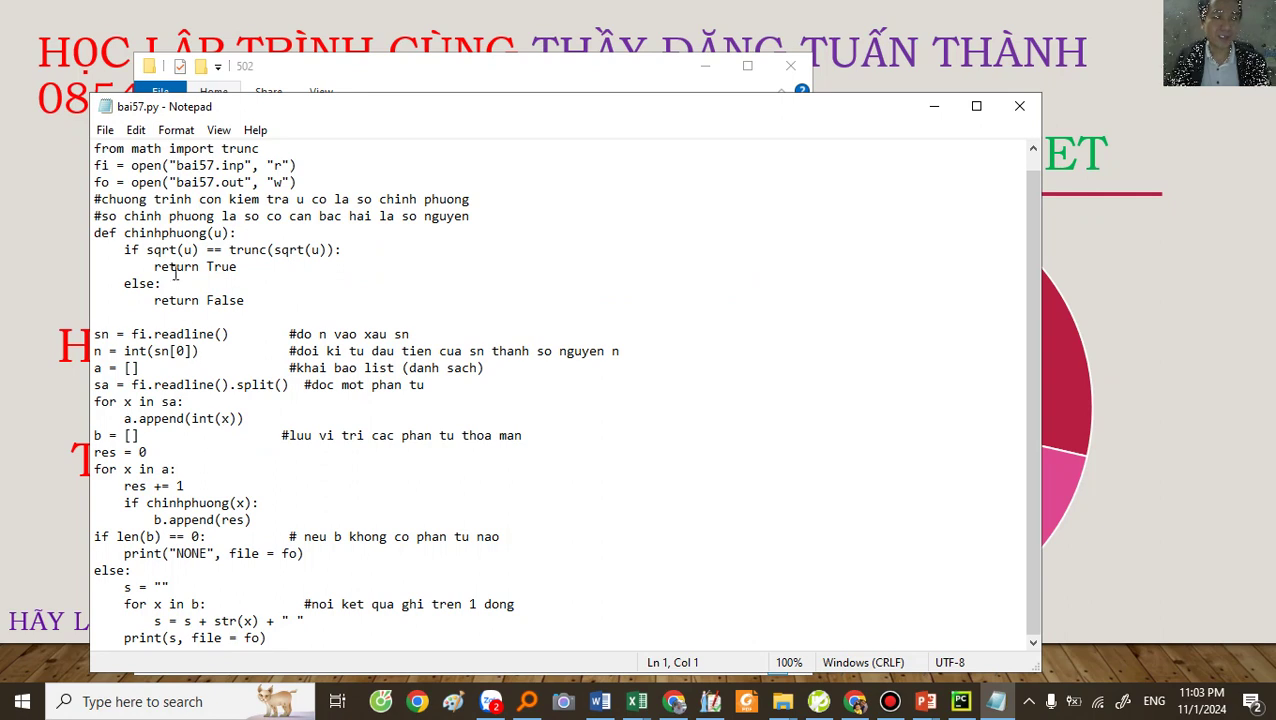
key("ctrl+z")
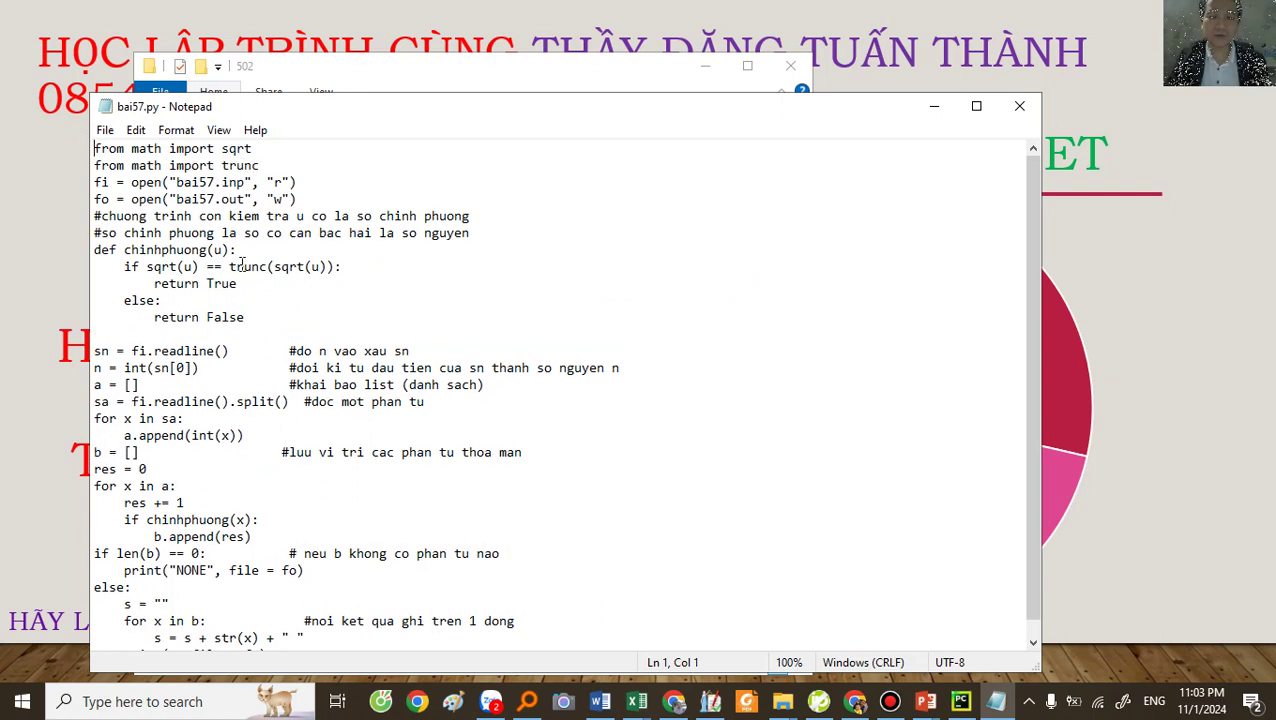
left_click(1020, 106)
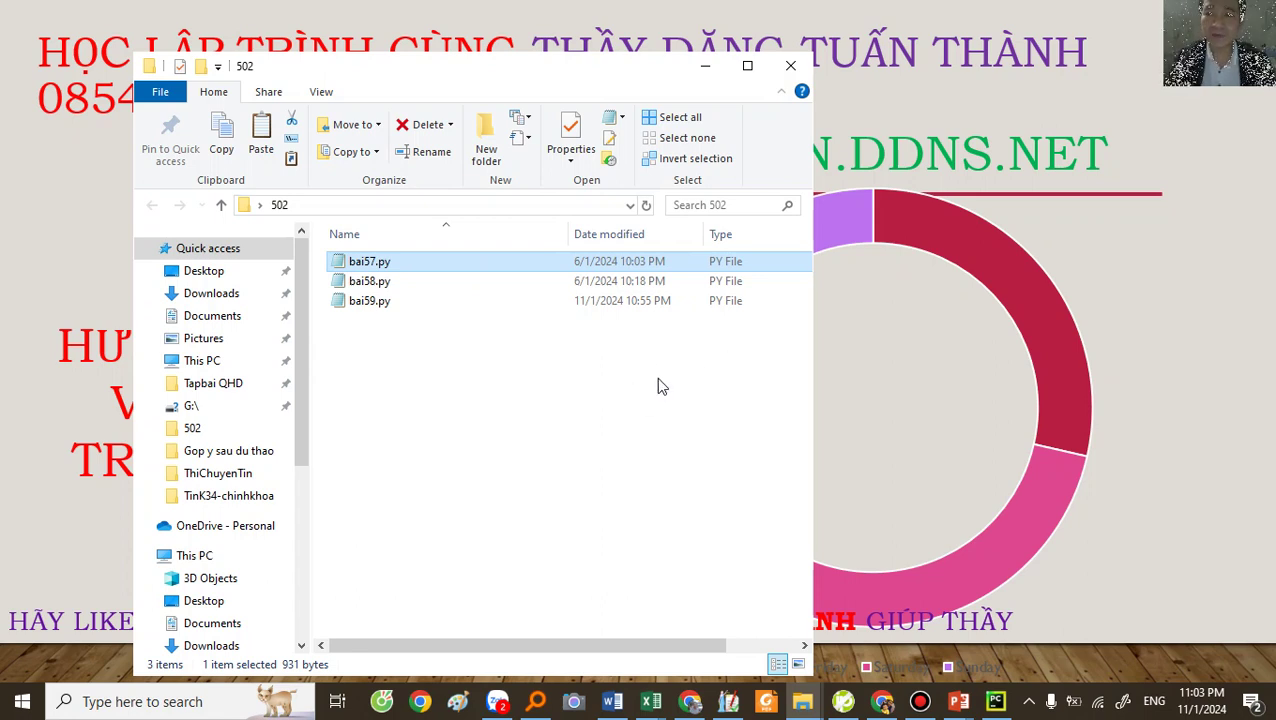
left_click(705, 65)
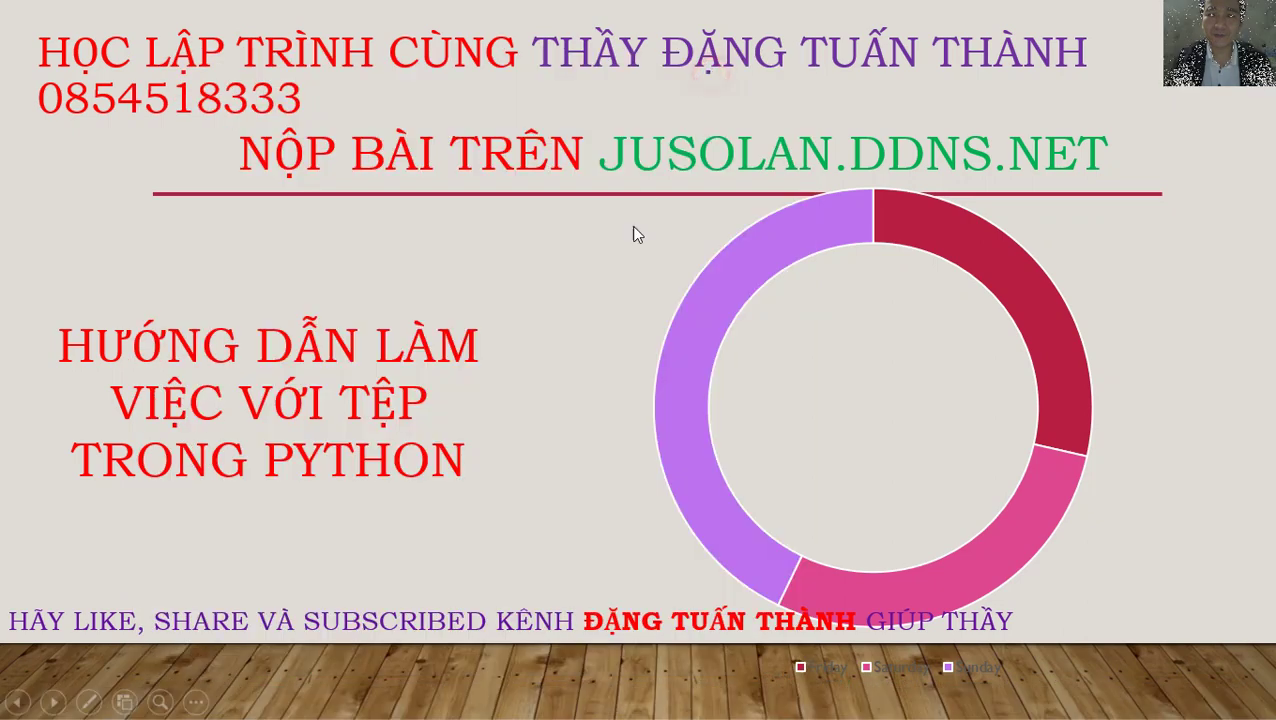